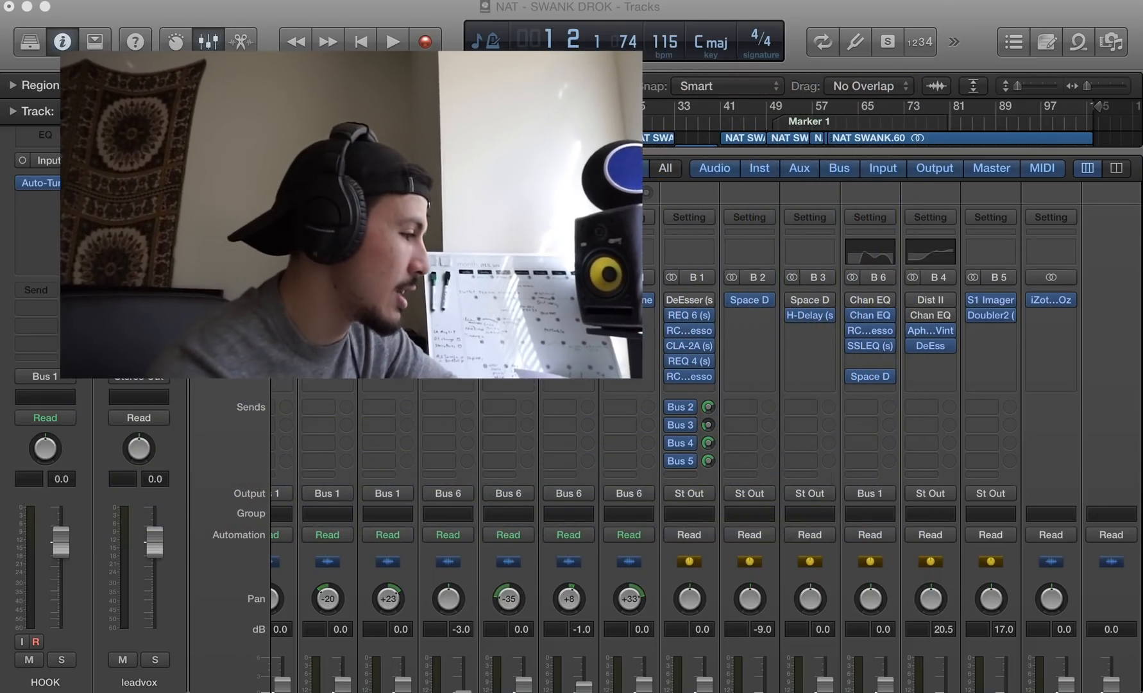
Play the song from around bar 7 of the arrangement into the first verse and stop playback
key(x)
click(526, 124)
key(space)
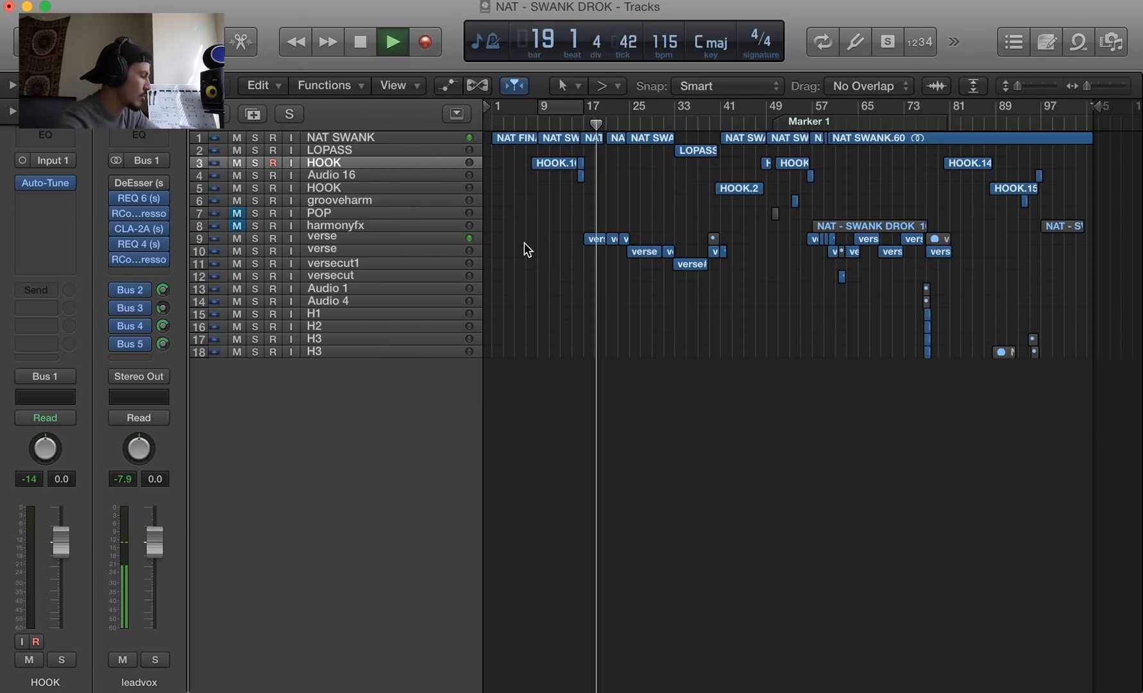
key(space)
Look over the mixer's channel strips from the audio tracks to the bus channels, then return to the arrangement
key(x)
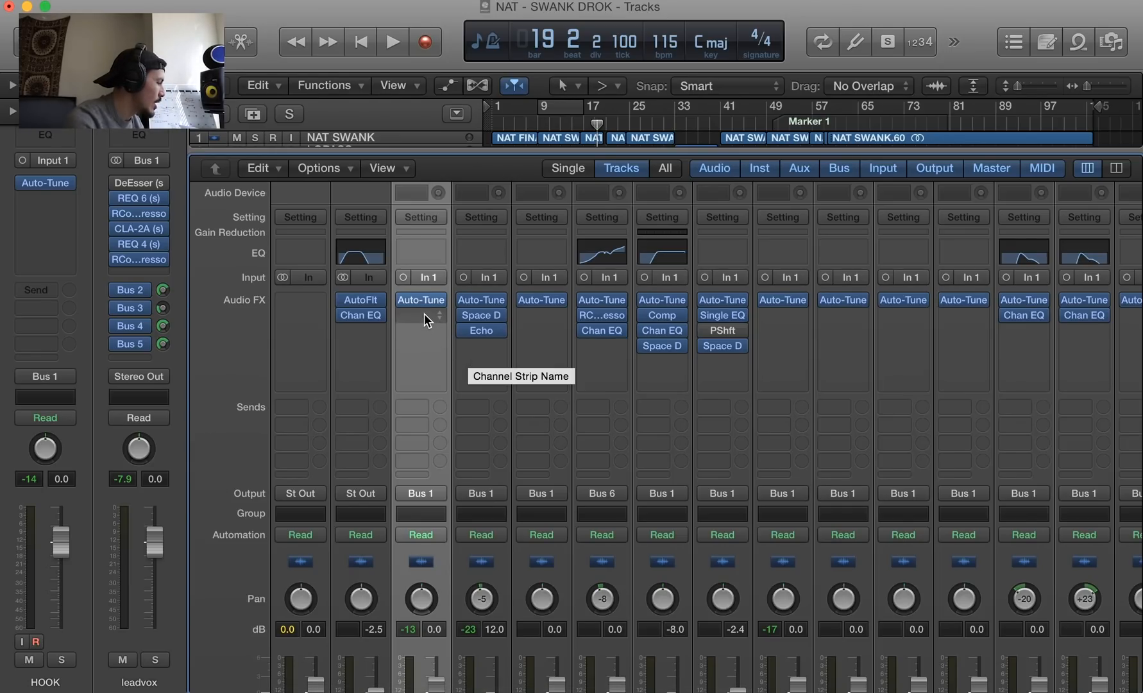
scroll(424, 313, right, 10)
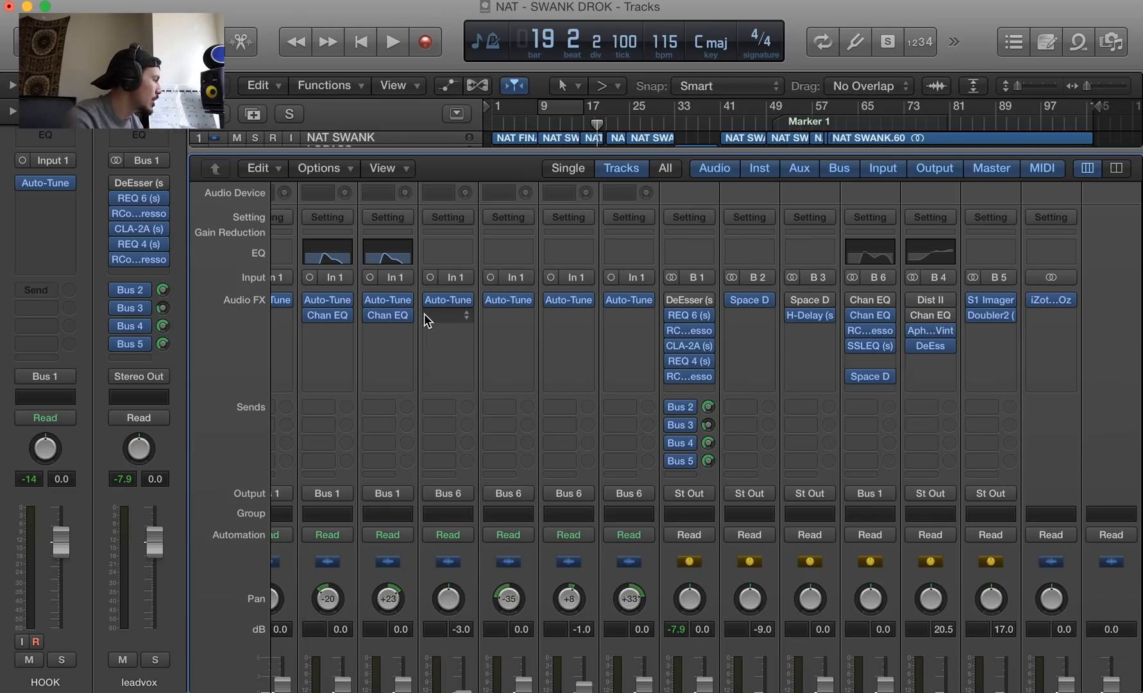
key(x)
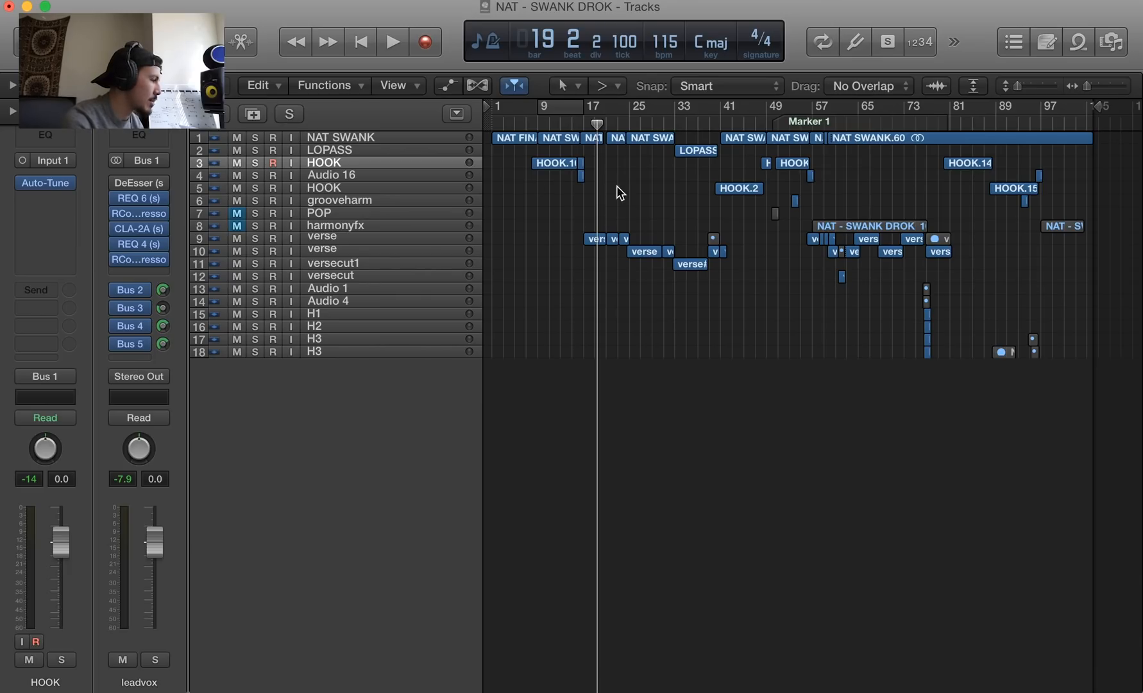
scroll(579, 229, up, 10)
scroll(579, 229, down, 4)
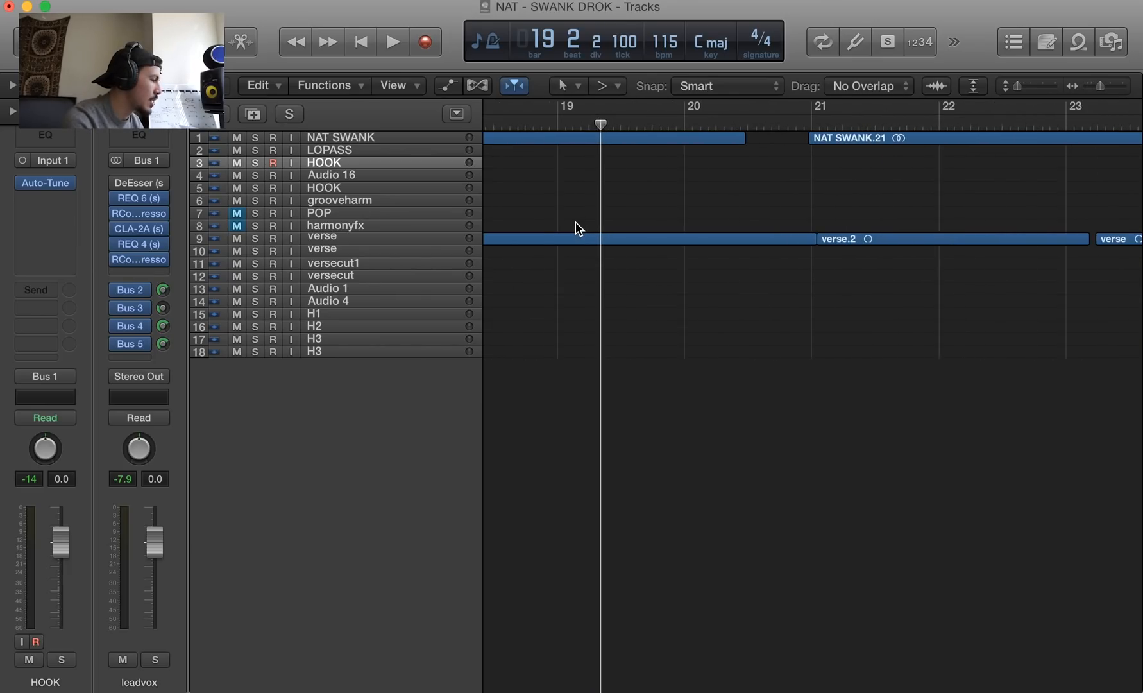
scroll(575, 243, down, 4)
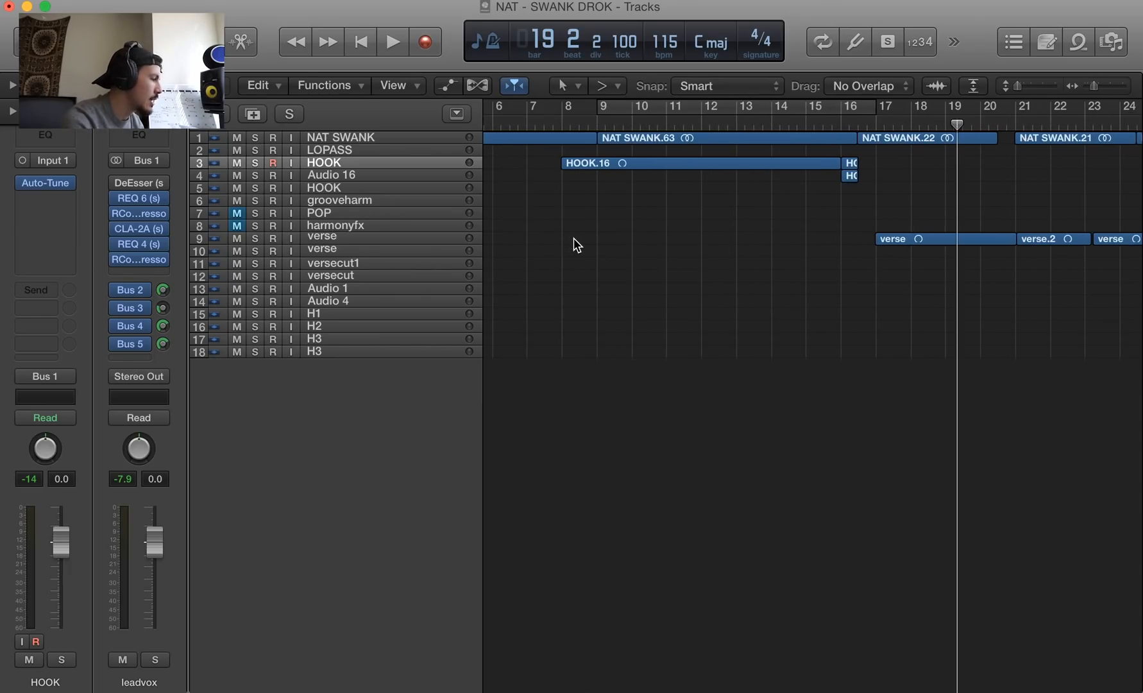
scroll(576, 244, down, 3)
scroll(577, 244, down, 3)
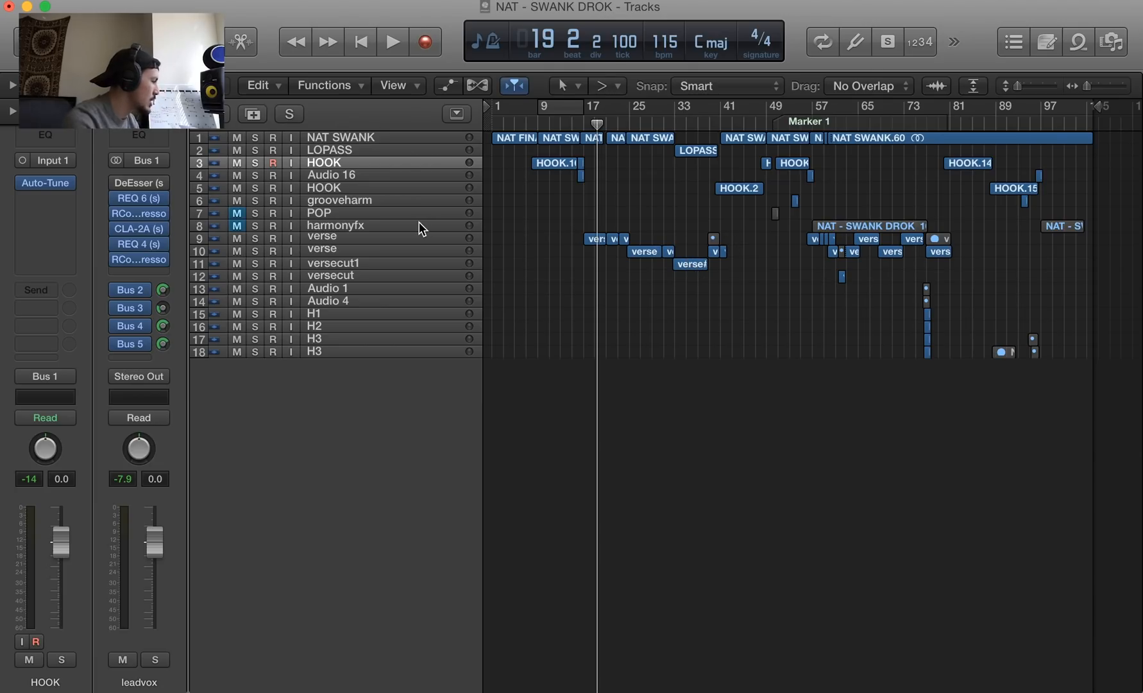
Show the mixer and examine the effects and output routing across all audio tracks and bus channels
key(x)
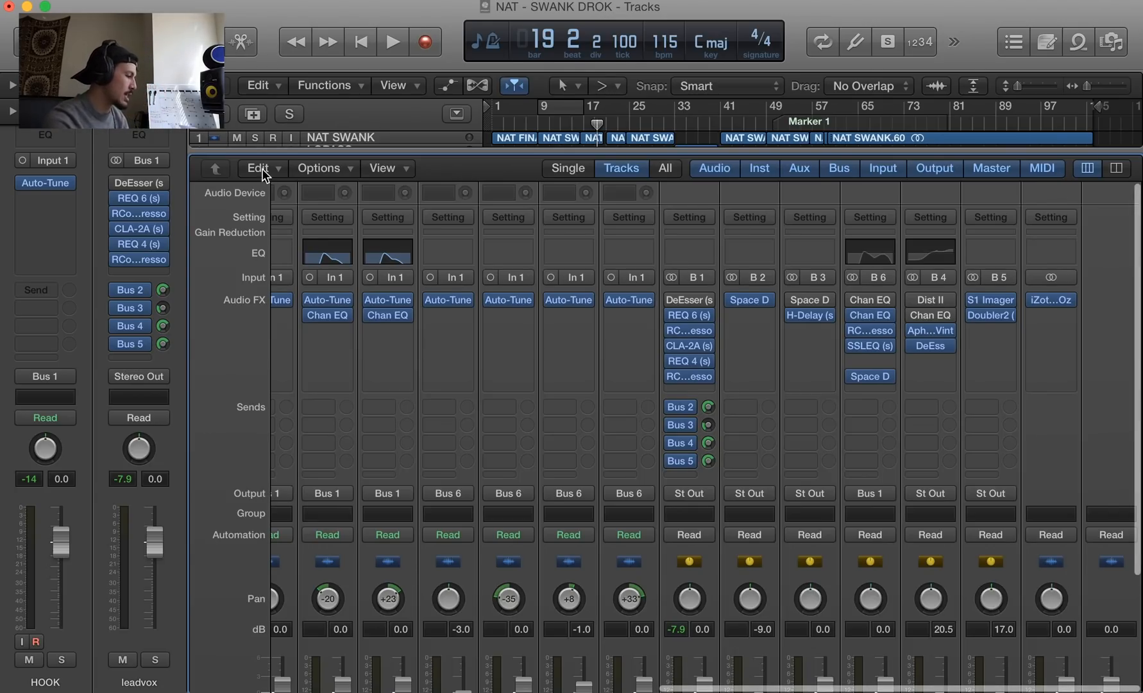
scroll(348, 410, down, 5)
scroll(347, 411, left, 10)
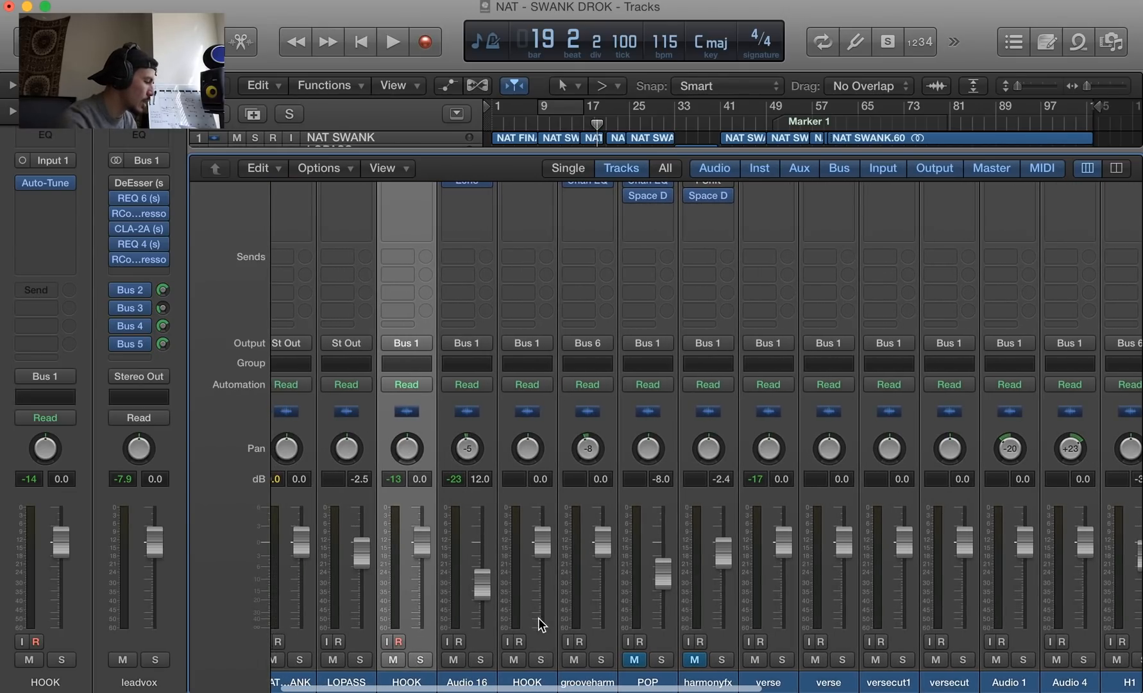
scroll(593, 583, up, 5)
scroll(593, 583, right, 8)
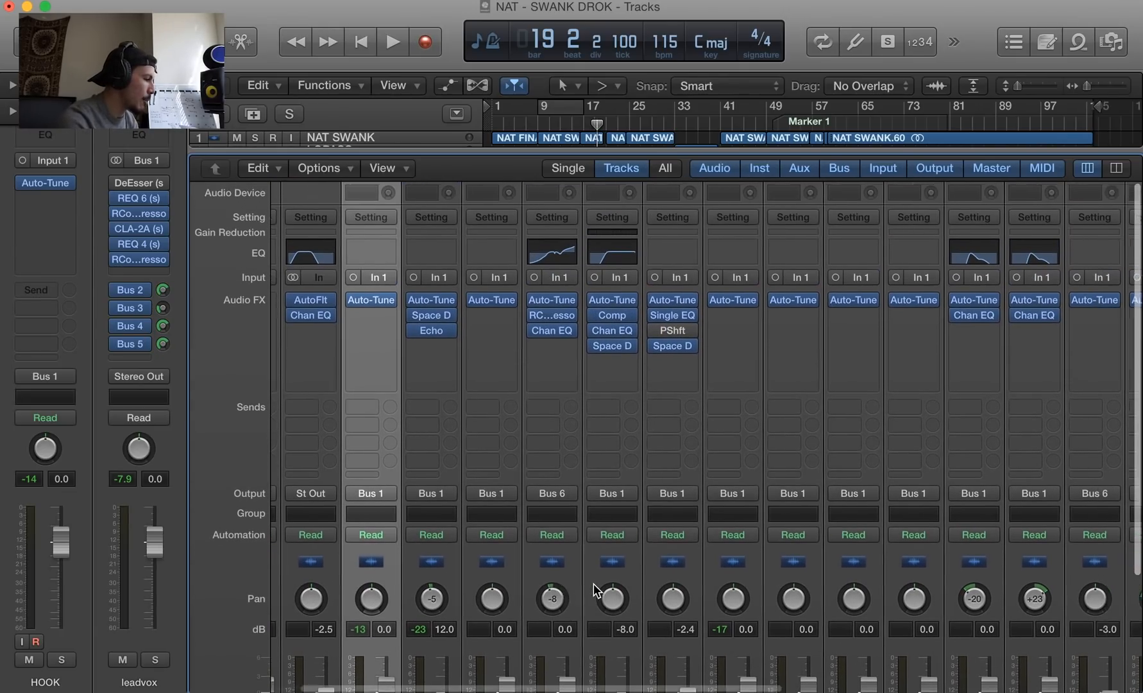
scroll(593, 583, right, 3)
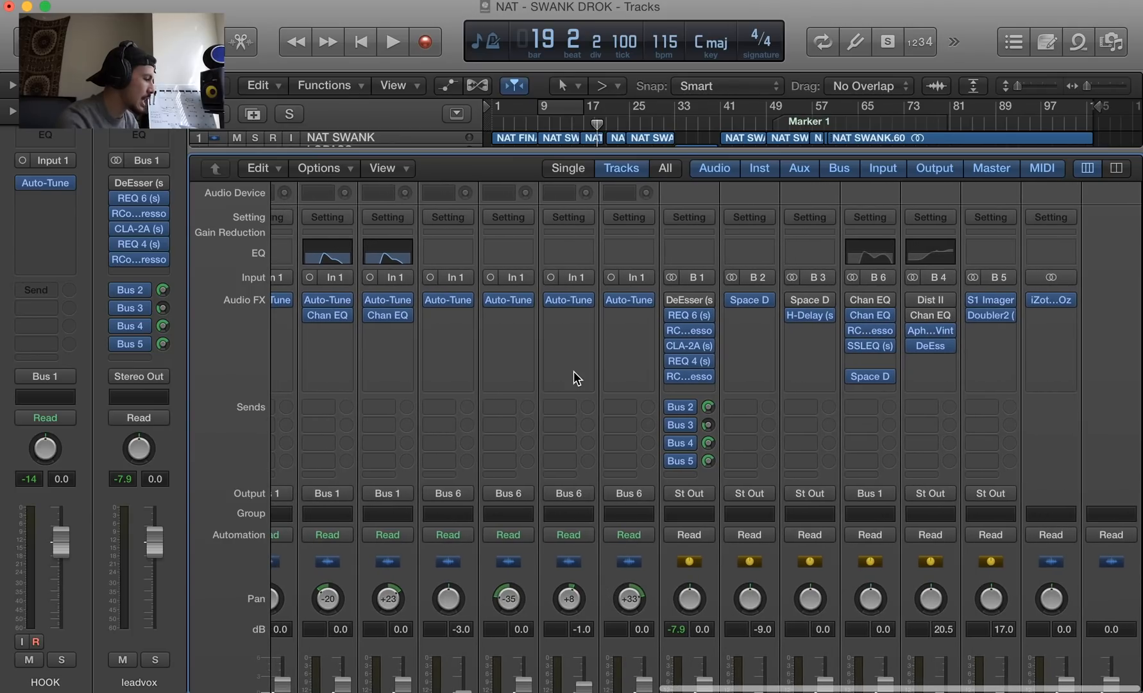
scroll(574, 371, left, 12)
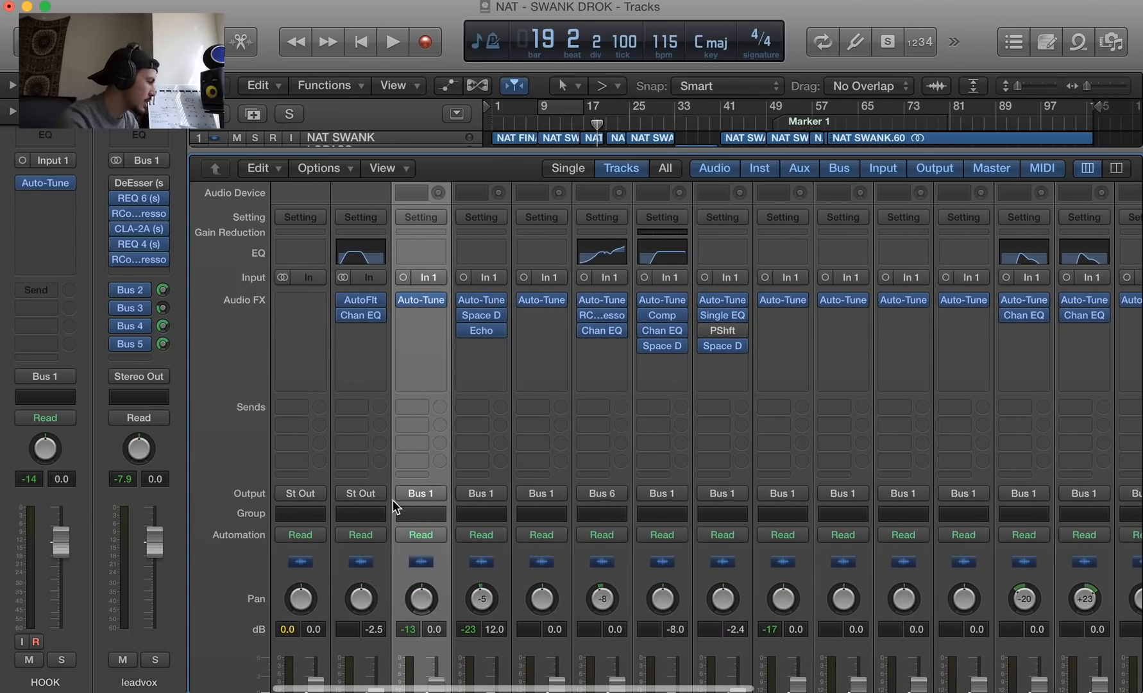
Inspect the output routing choices of the first HOOK channel and leave them without making a selection
scroll(430, 335, down, 5)
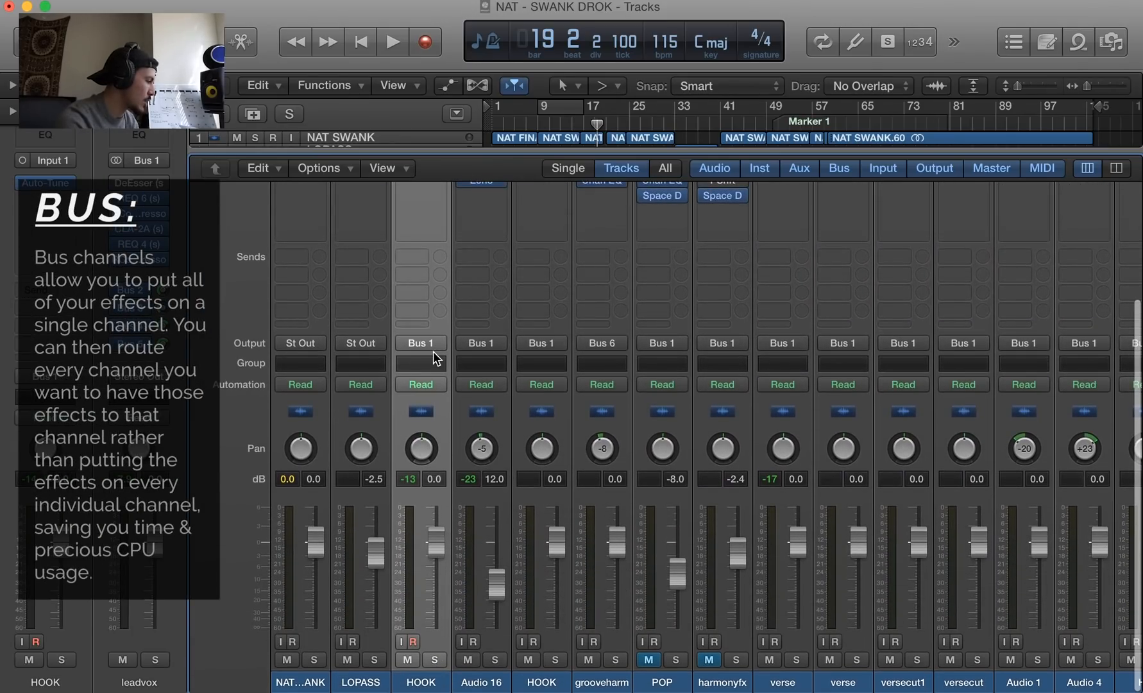
click(433, 346)
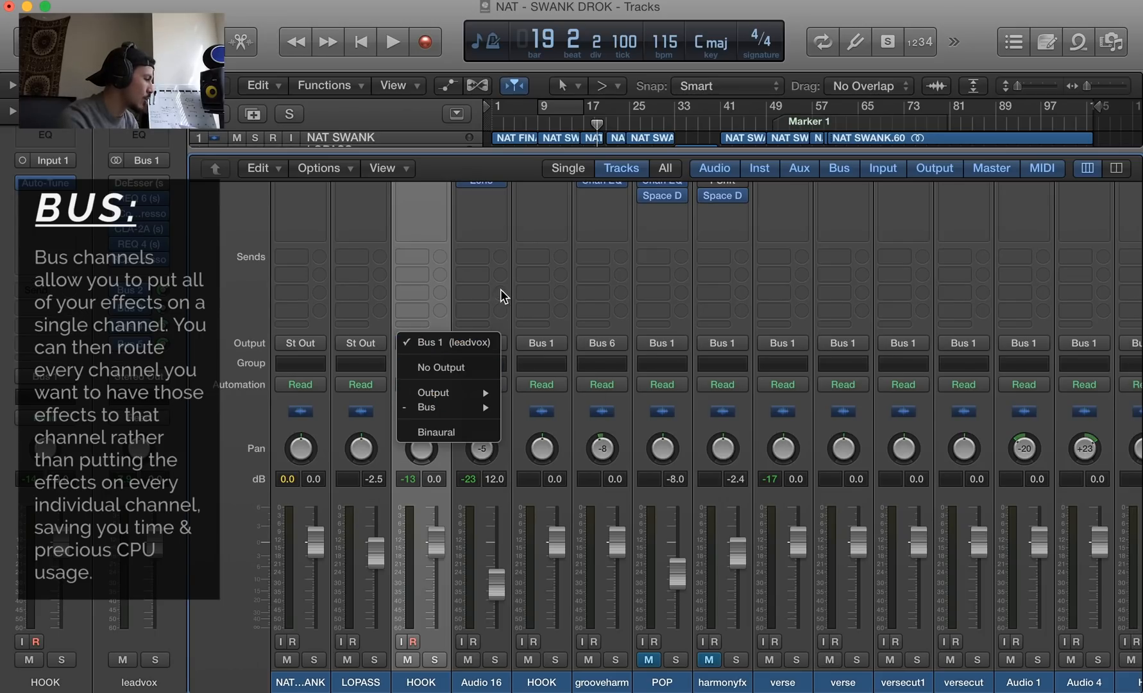
click(501, 258)
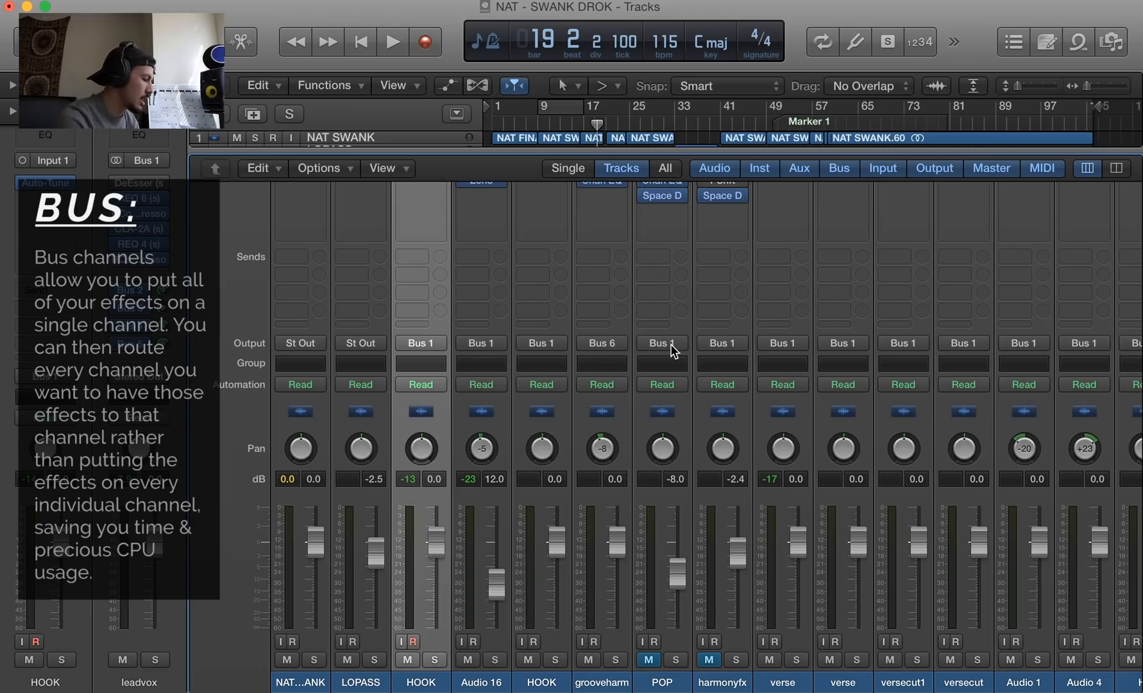
Review the bus outputs of the vocal and harmony channels and the effects chain on the leadvox bus
scroll(857, 355, right, 10)
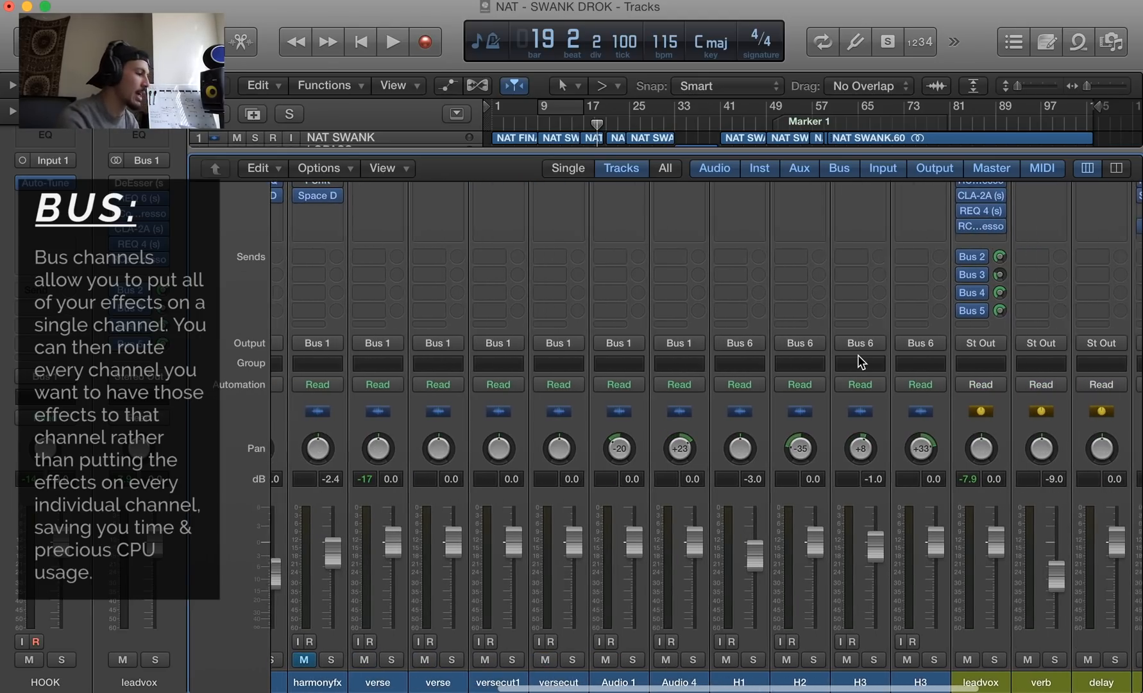
scroll(857, 354, right, 2)
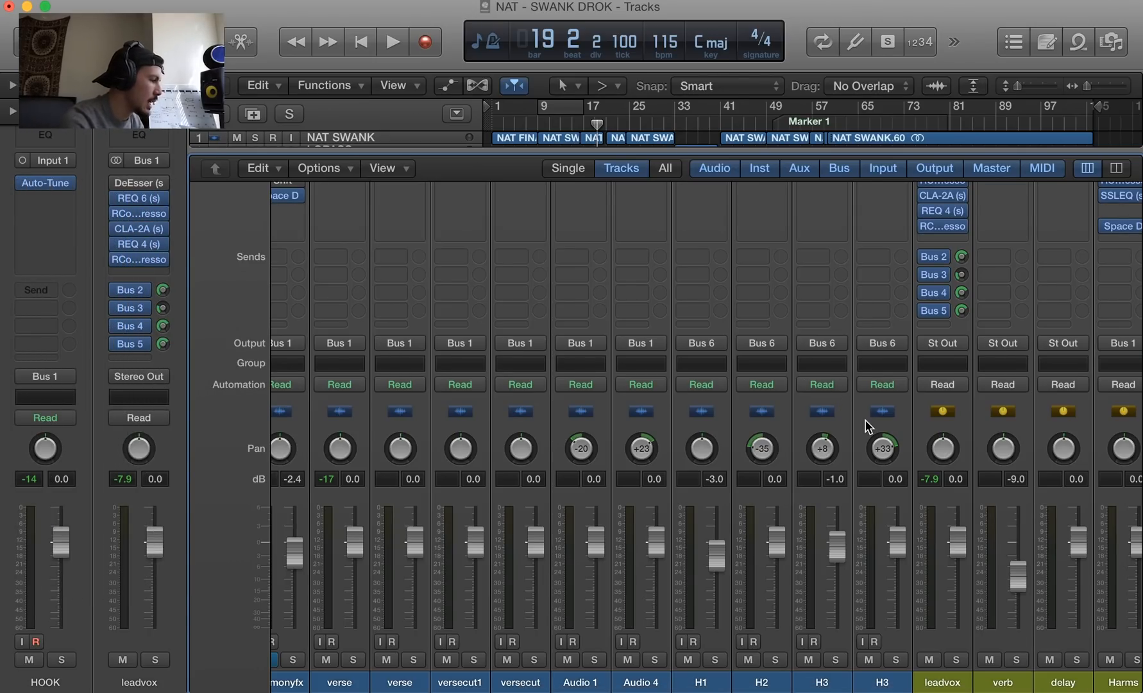
scroll(868, 427, right, 5)
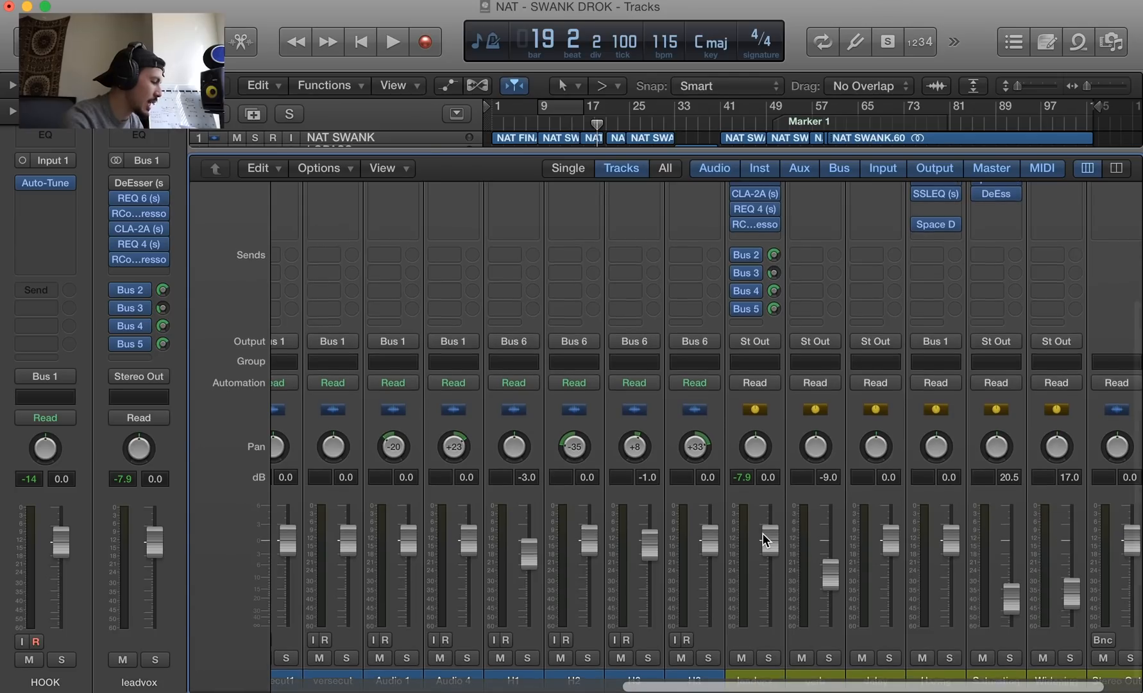
scroll(763, 538, down, 1)
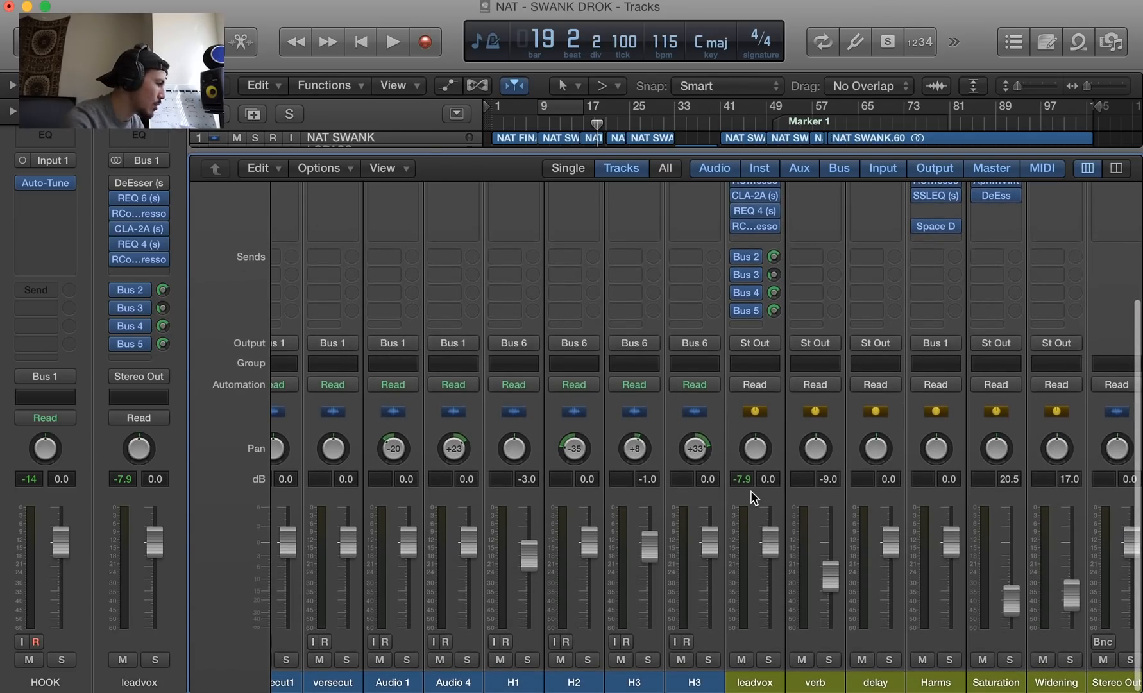
scroll(749, 490, up, 5)
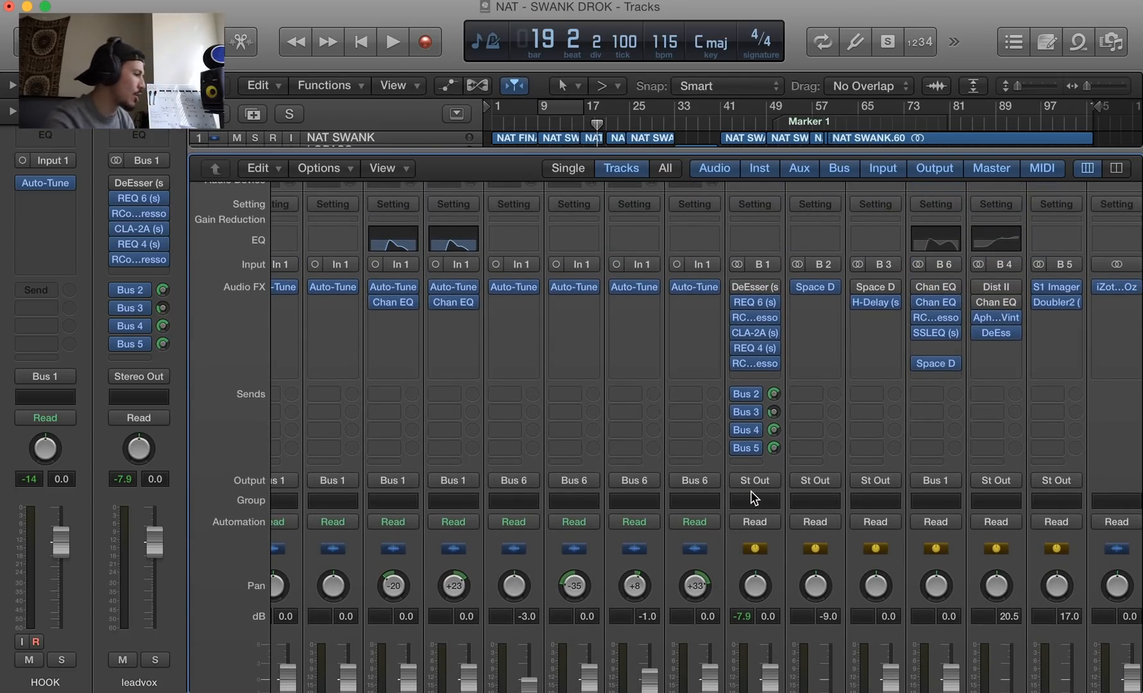
View the REQ 6 equalizer settings on the leadvox bus, hide the mixer and close the equalizer
click(755, 300)
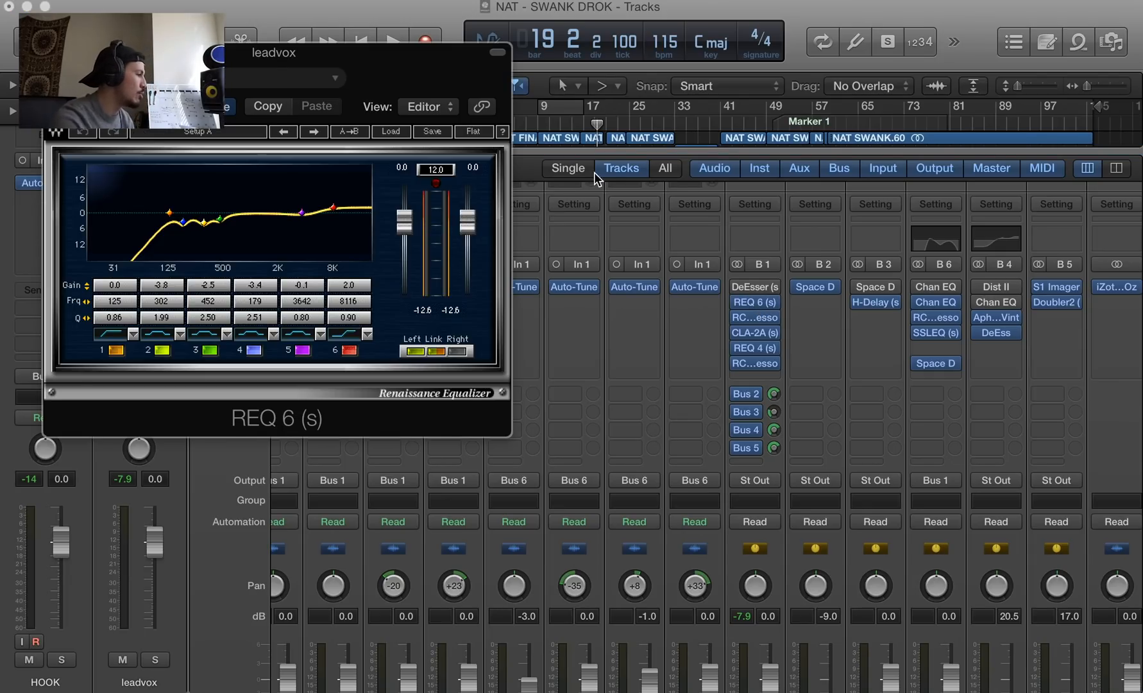
drag(365, 51, 569, 100)
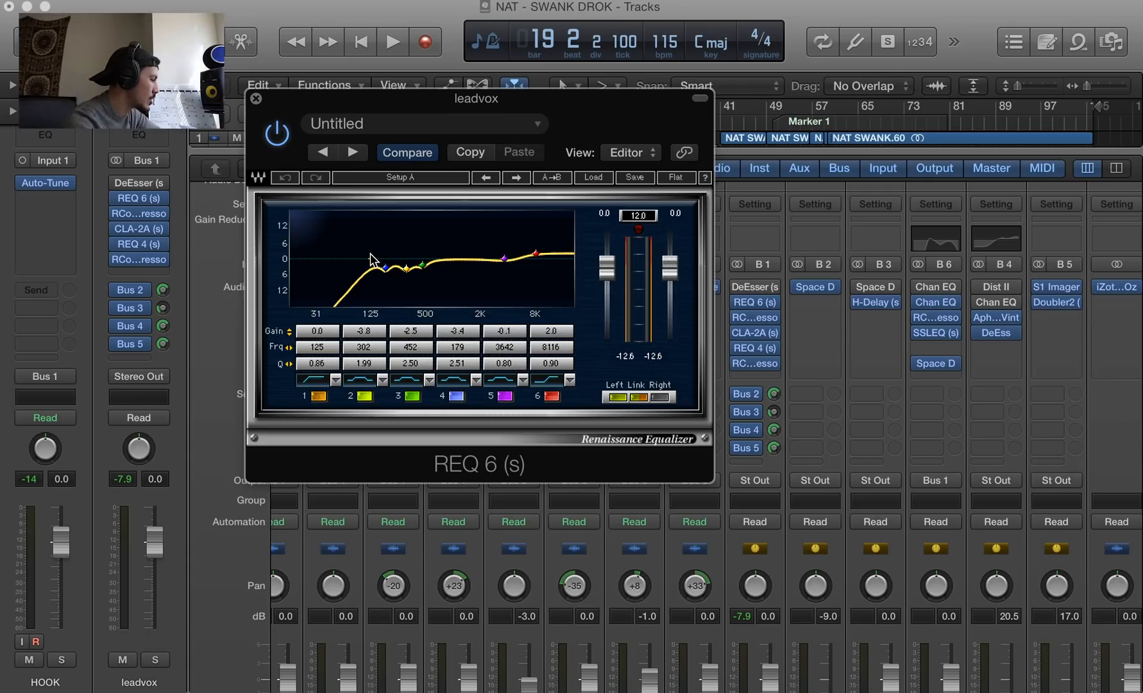
drag(325, 100, 354, 188)
click(209, 43)
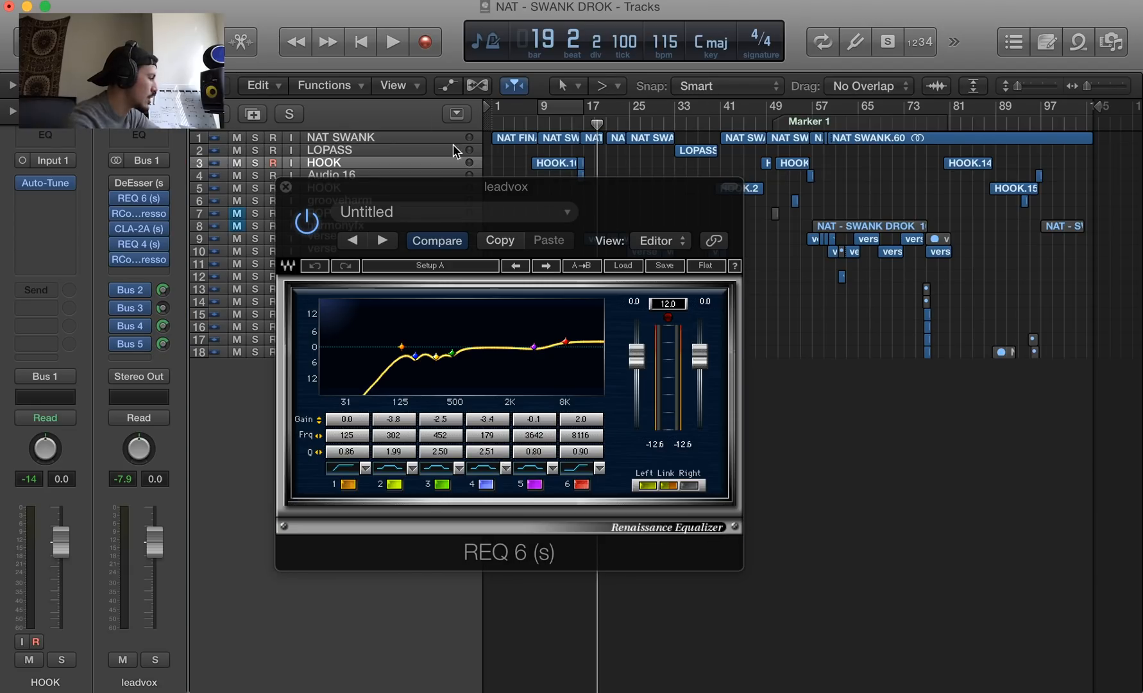
click(286, 187)
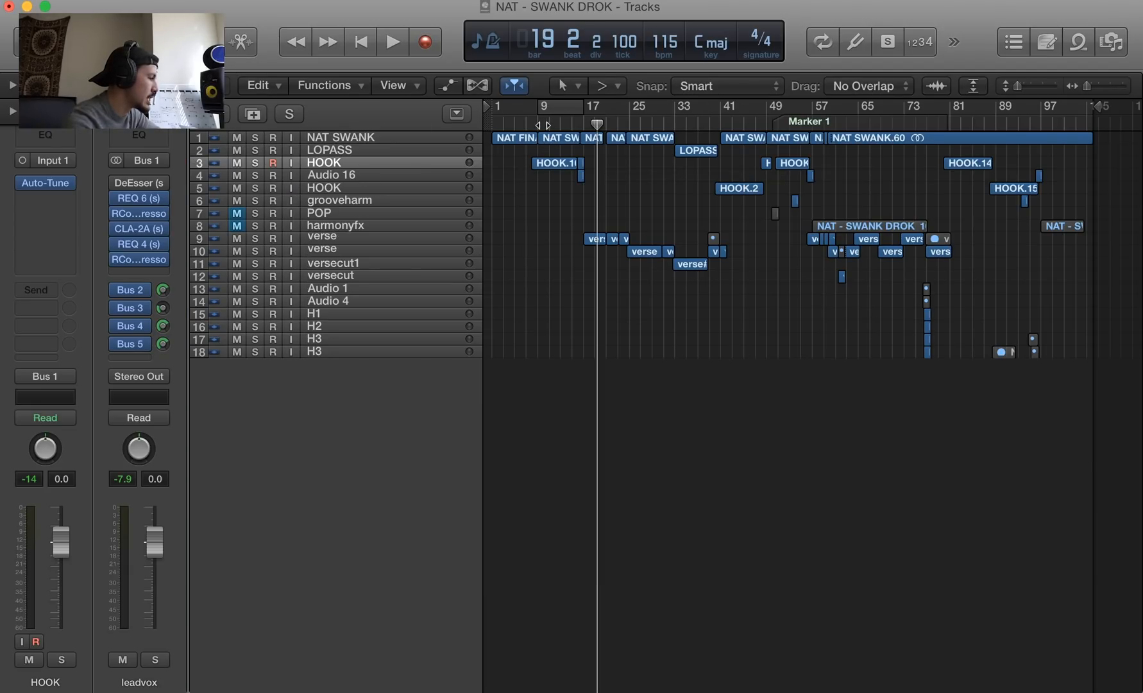
Turn on looping for bars 9 to 17, play the section with the first HOOK track soloed, and stop with the mixer shown
click(566, 107)
key(space)
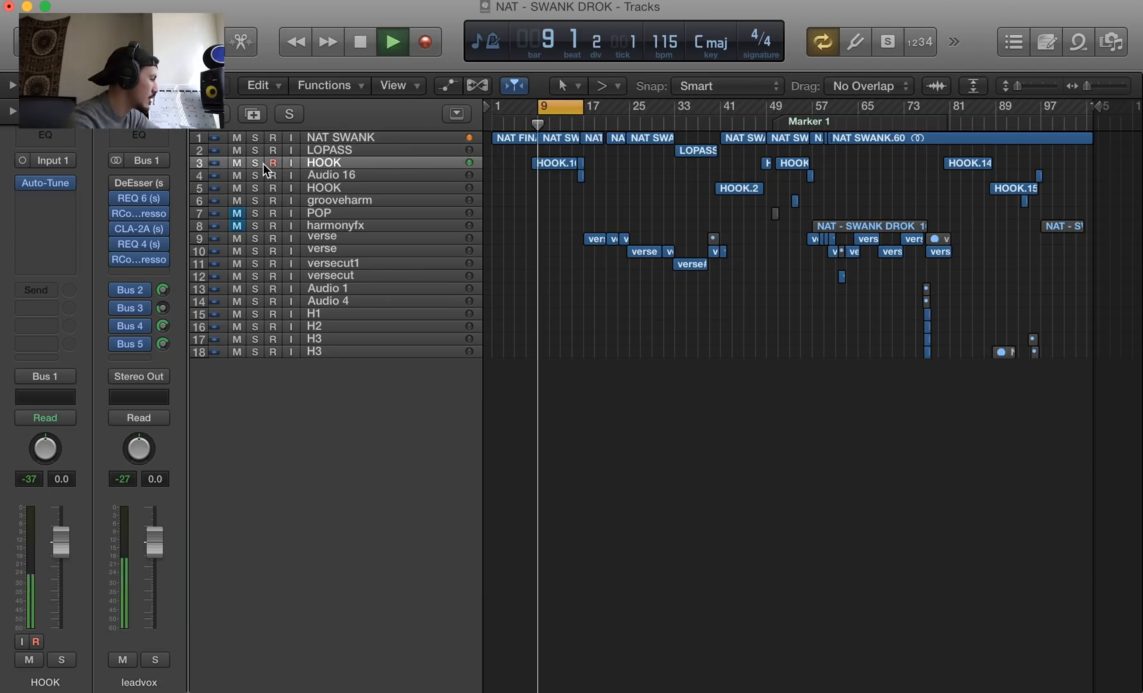
click(253, 162)
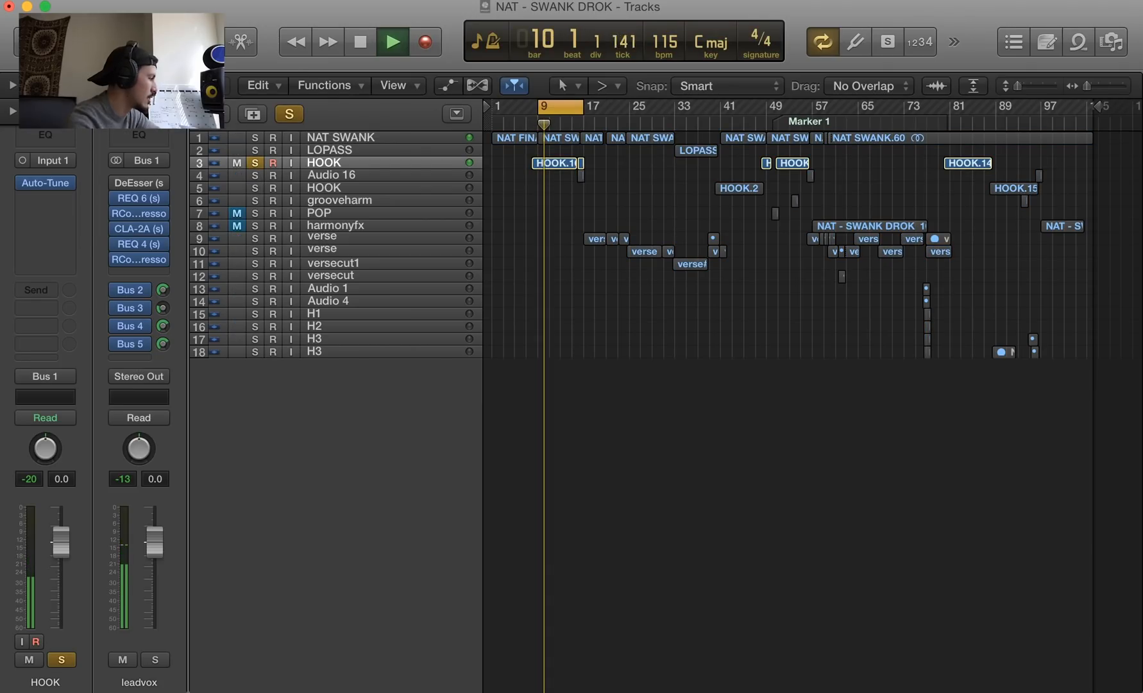
key(x)
scroll(565, 339, right, 2)
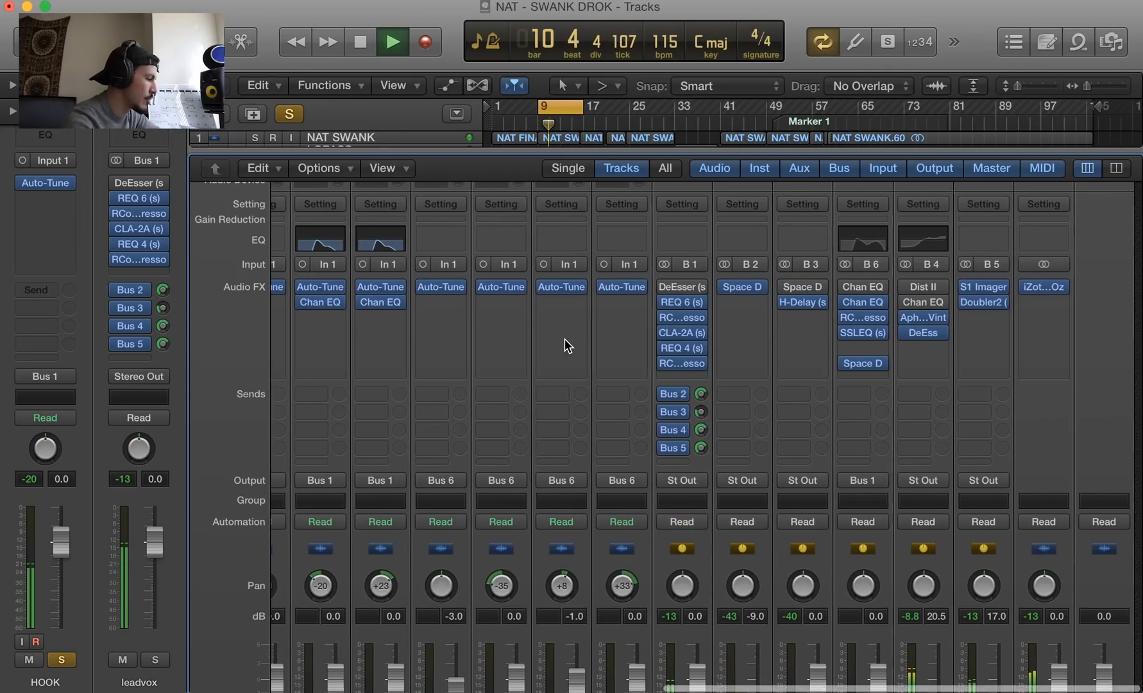
key(space)
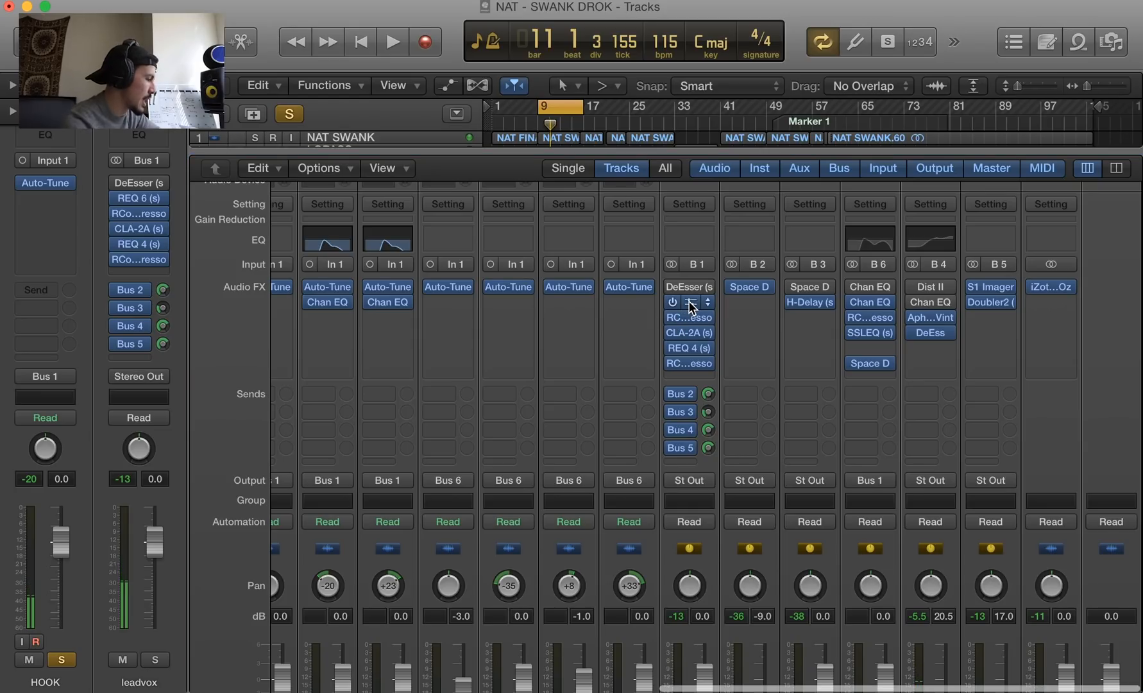
Compare the looped hook with the leadvox REQ 6 equalizer bypassed and enabled, leaving it enabled before stopping playback and closing it
click(691, 306)
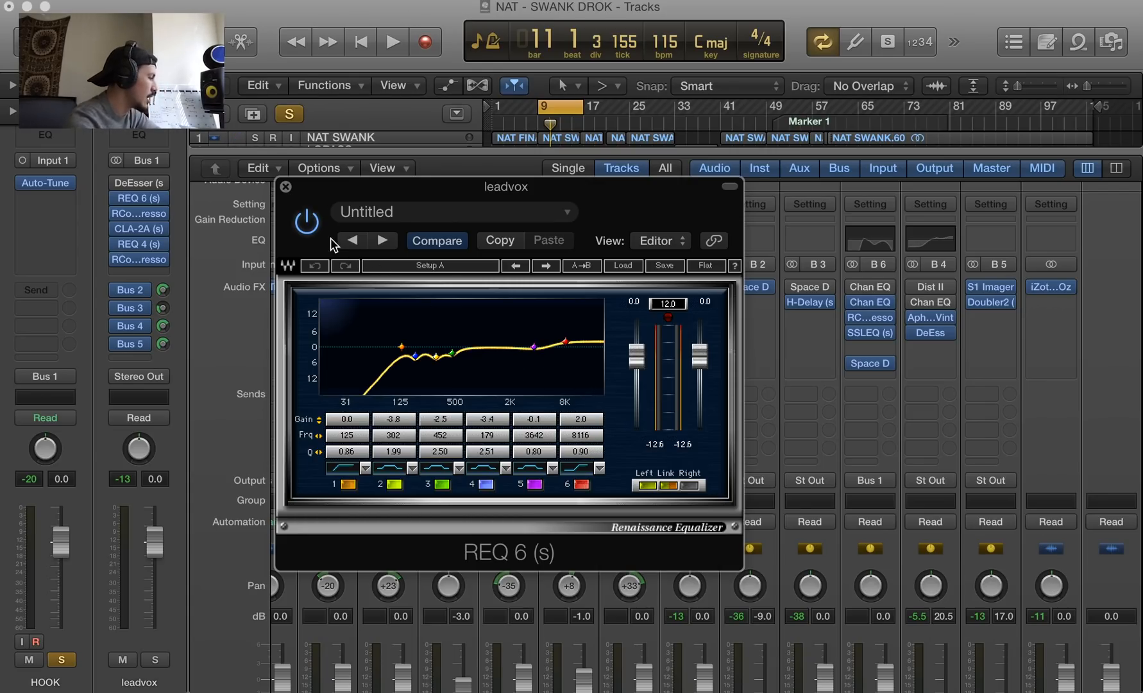
click(306, 221)
key(space)
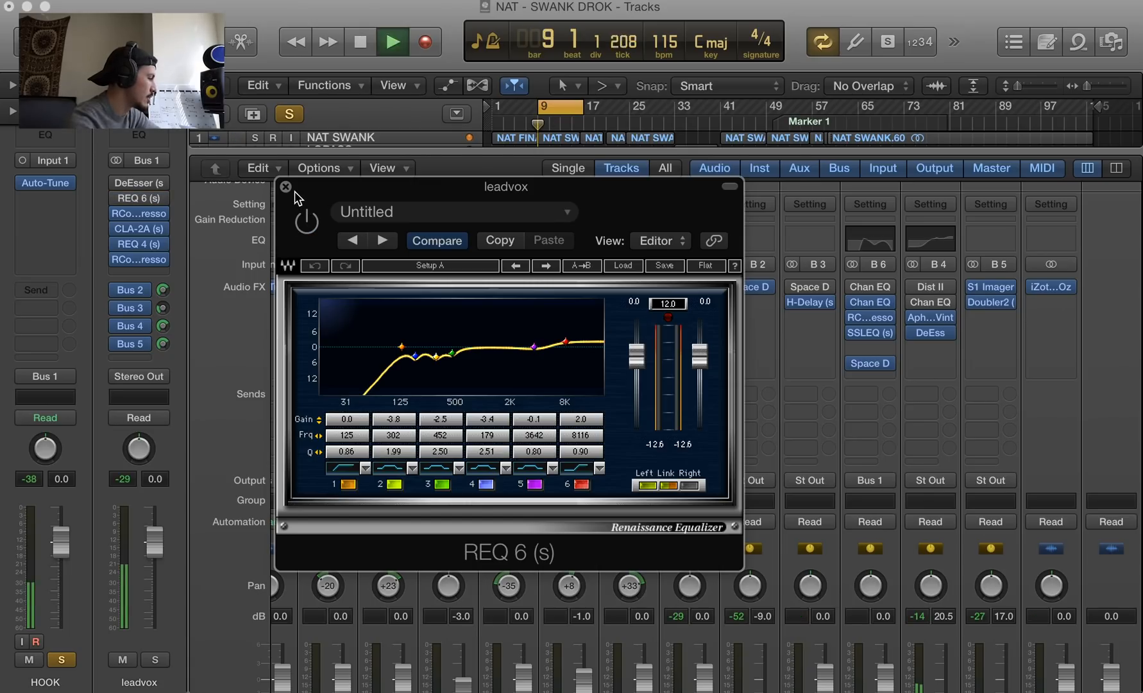
drag(326, 189, 683, 225)
click(663, 257)
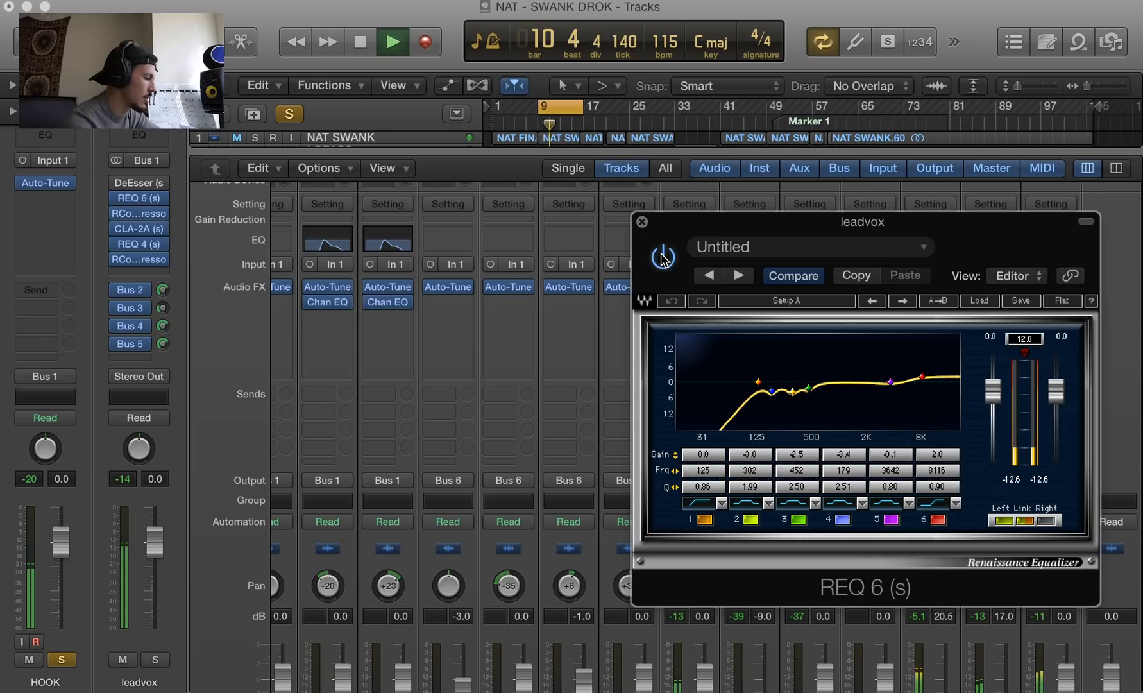
click(663, 257)
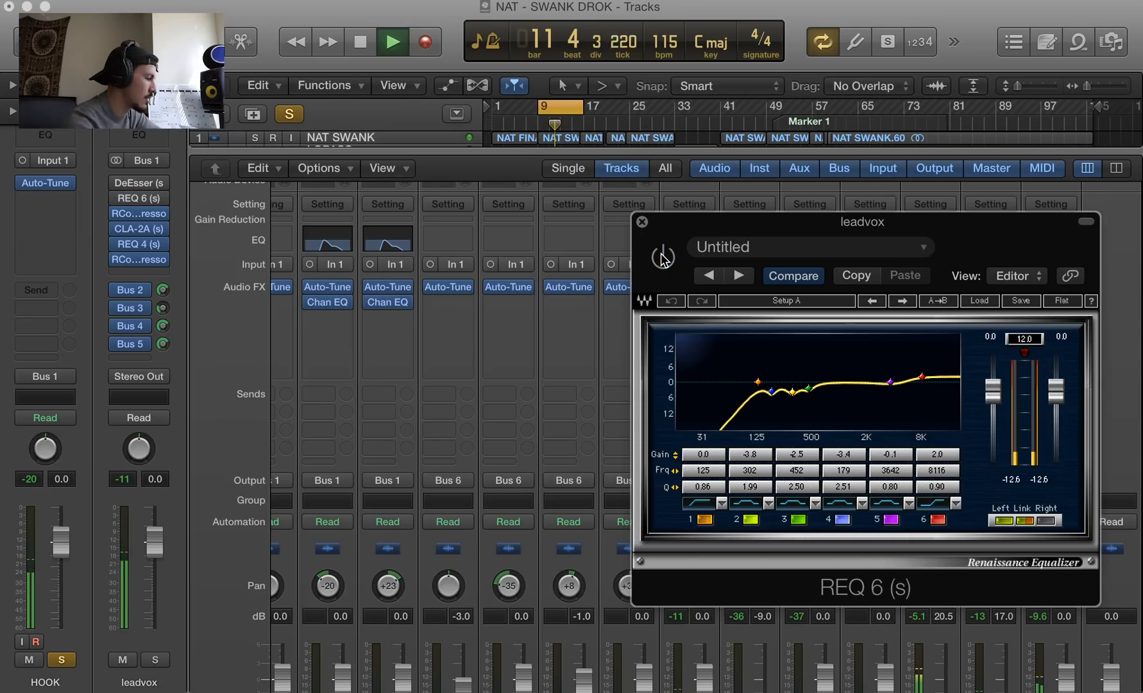
click(663, 256)
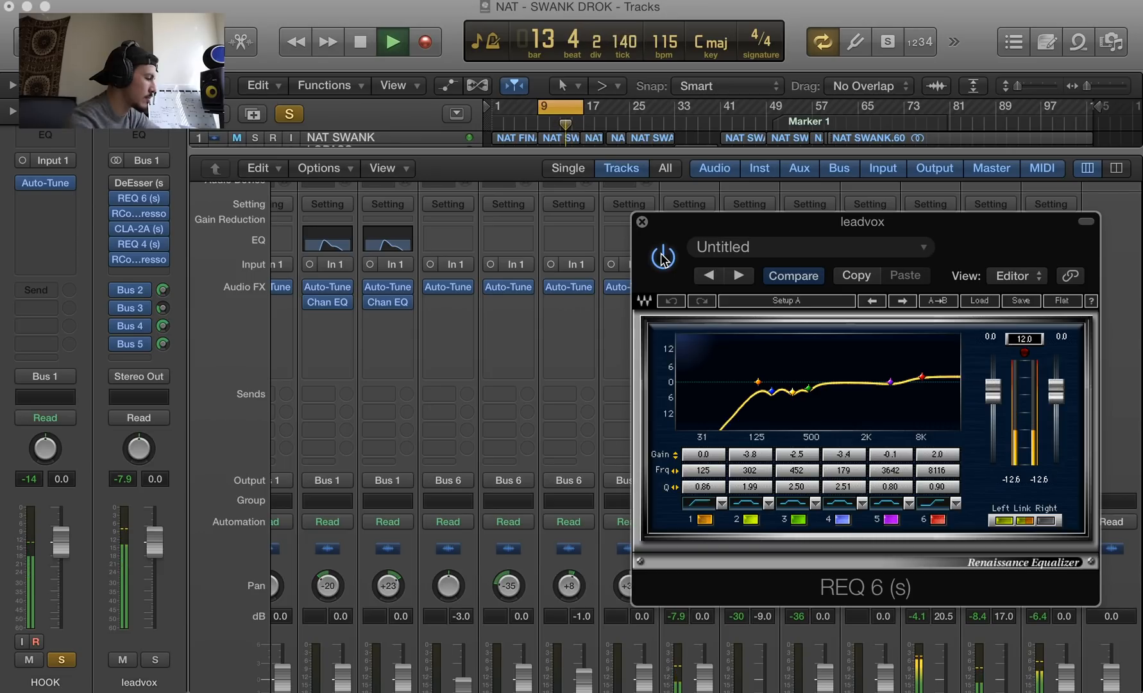
key(space)
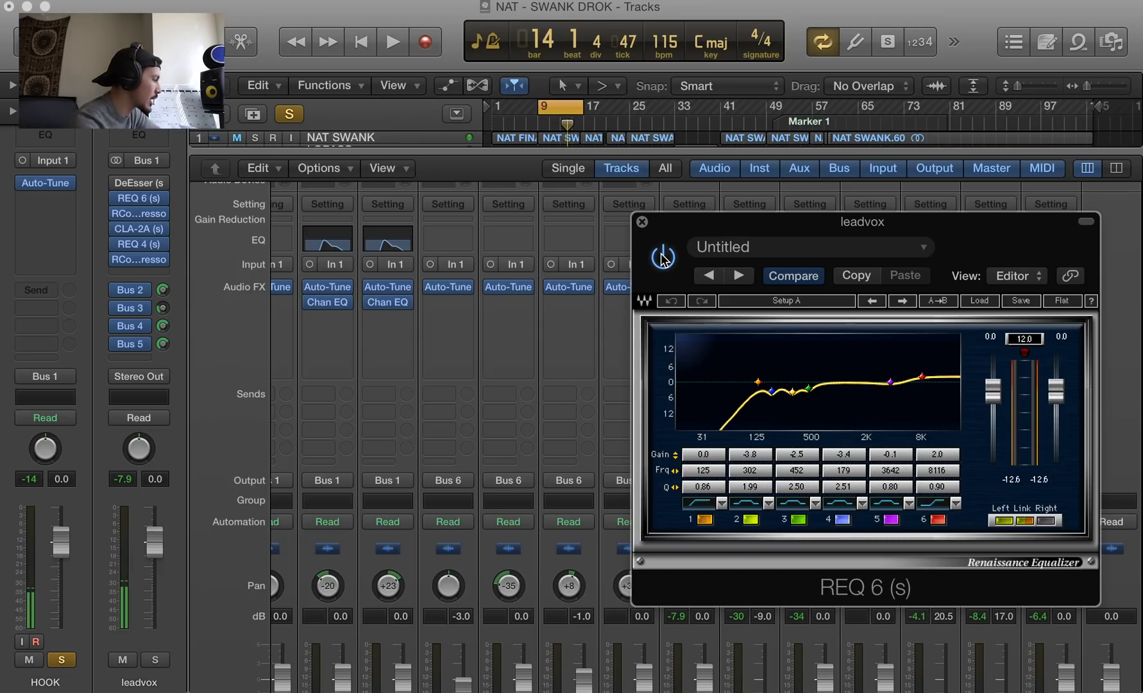
click(641, 222)
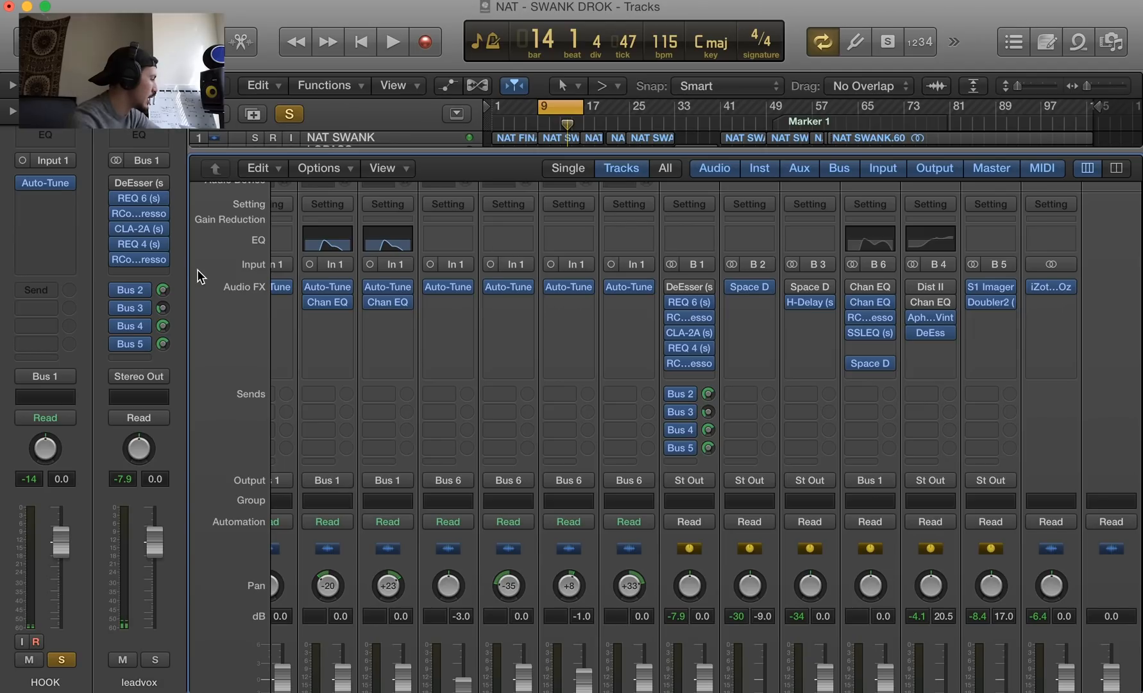
Open the CLA-2A compressor on the leadvox bus and examine its peak reduction, gain and HiFreq settings
mouse_move(141, 215)
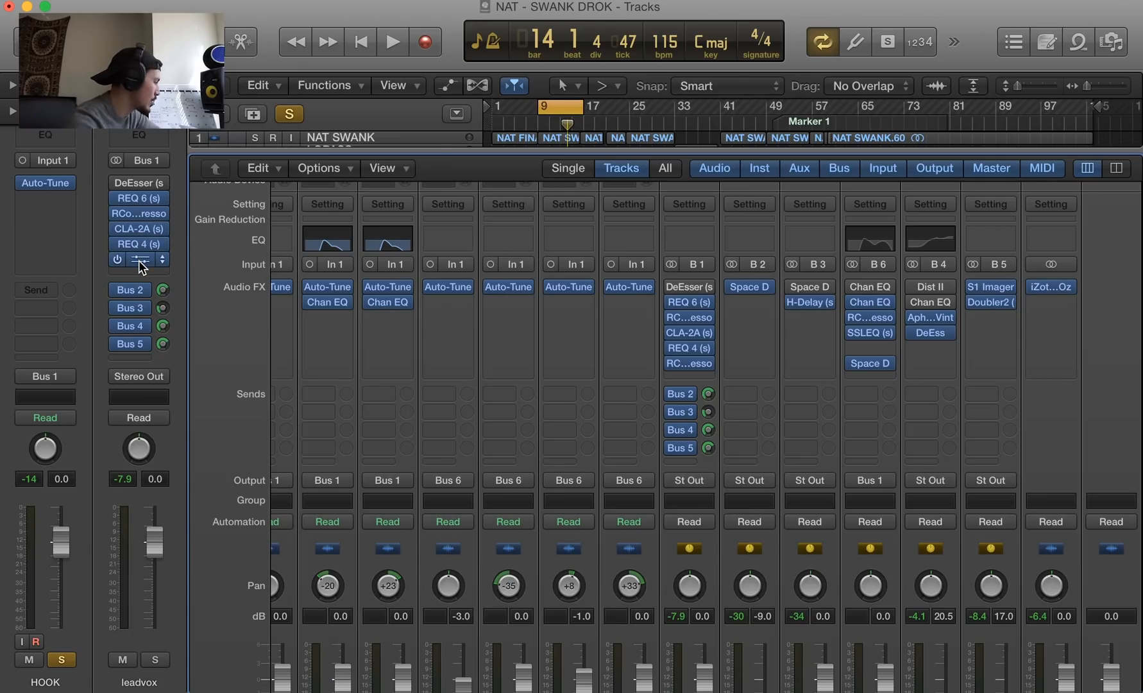
click(139, 226)
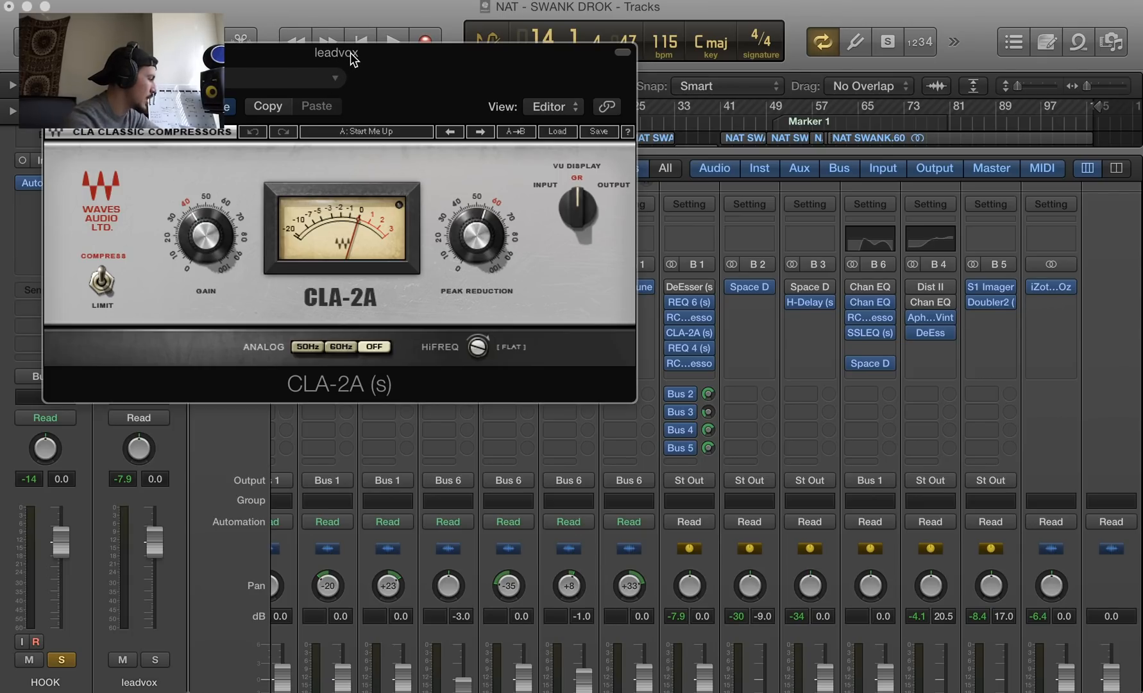
drag(351, 58, 758, 186)
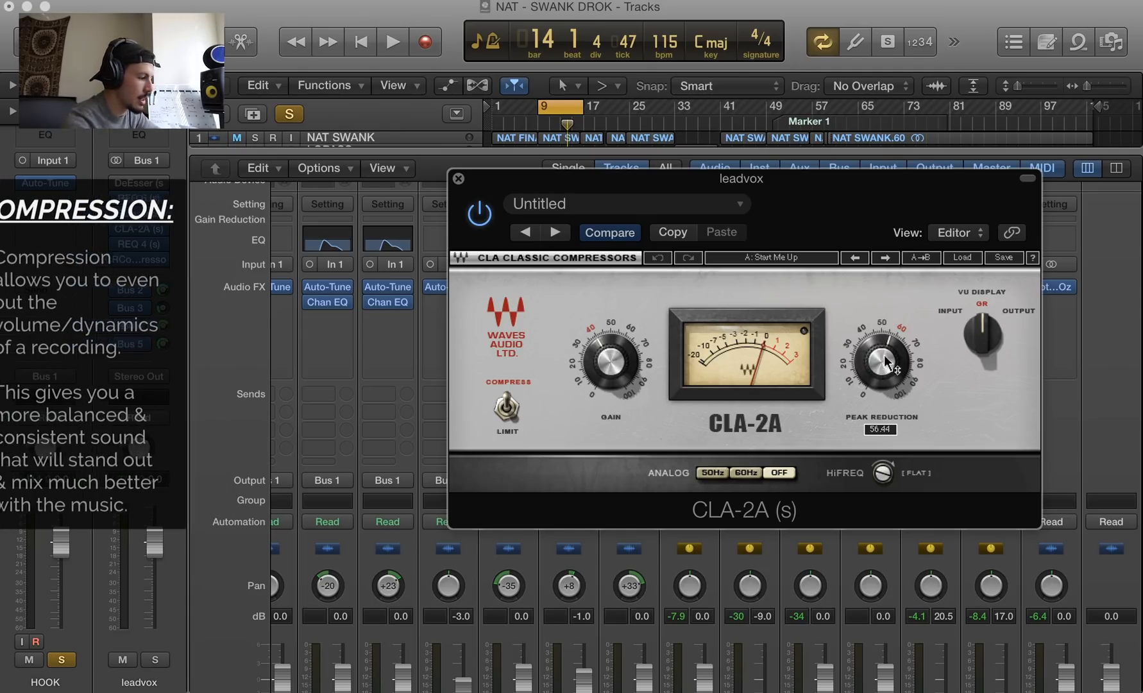
mouse_move(887, 372)
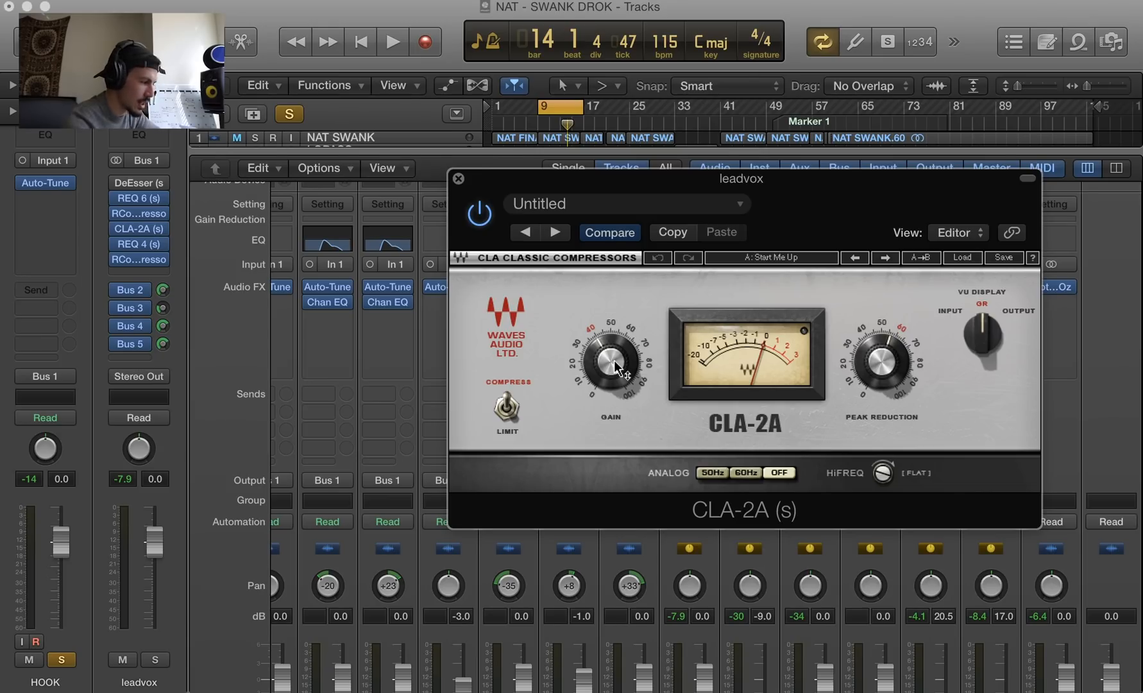
mouse_move(616, 368)
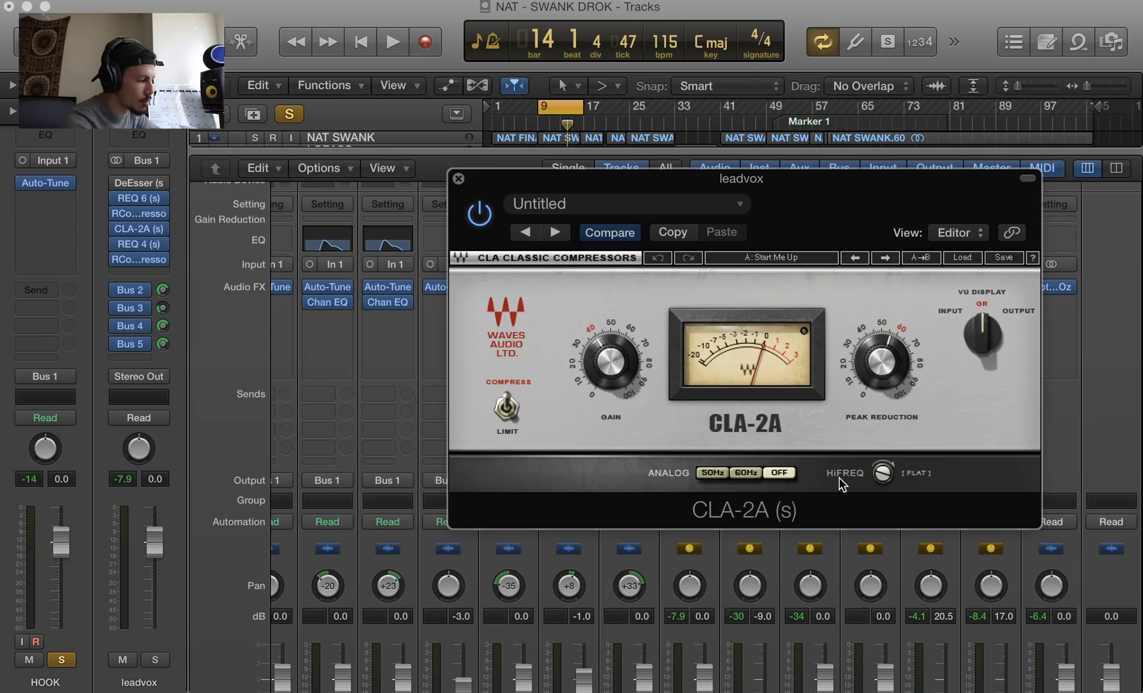
mouse_move(887, 483)
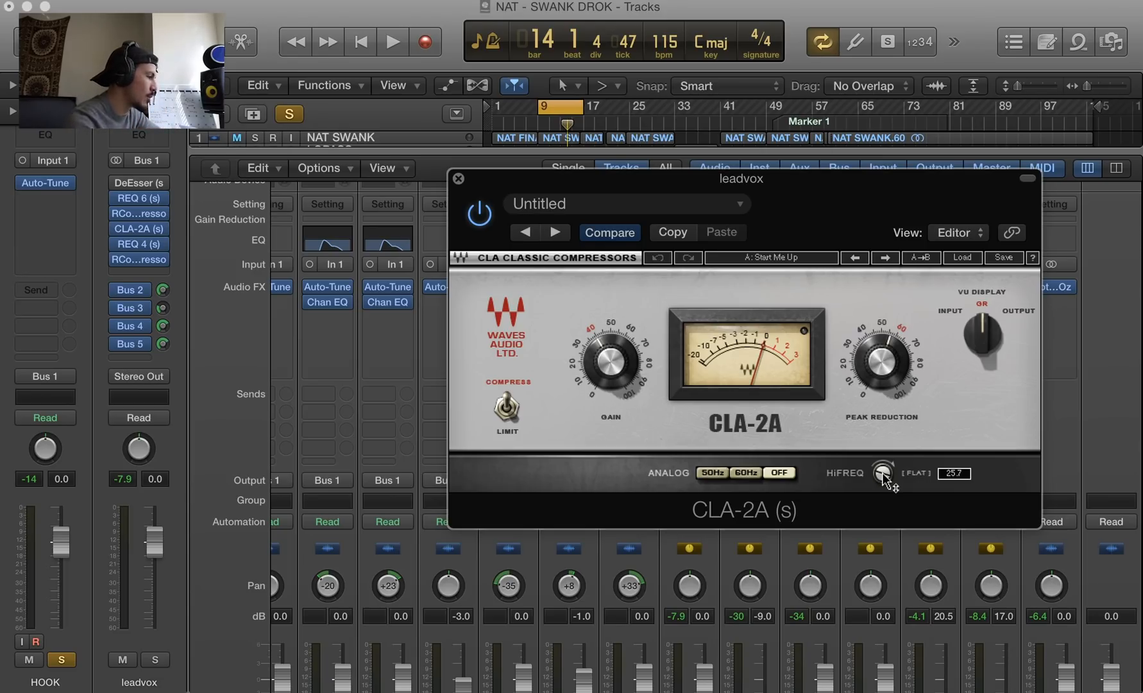
Compare the looped hook with the CLA-2A bypassed and enabled, leaving it enabled before stopping playback and closing the compressor
key(space)
click(480, 214)
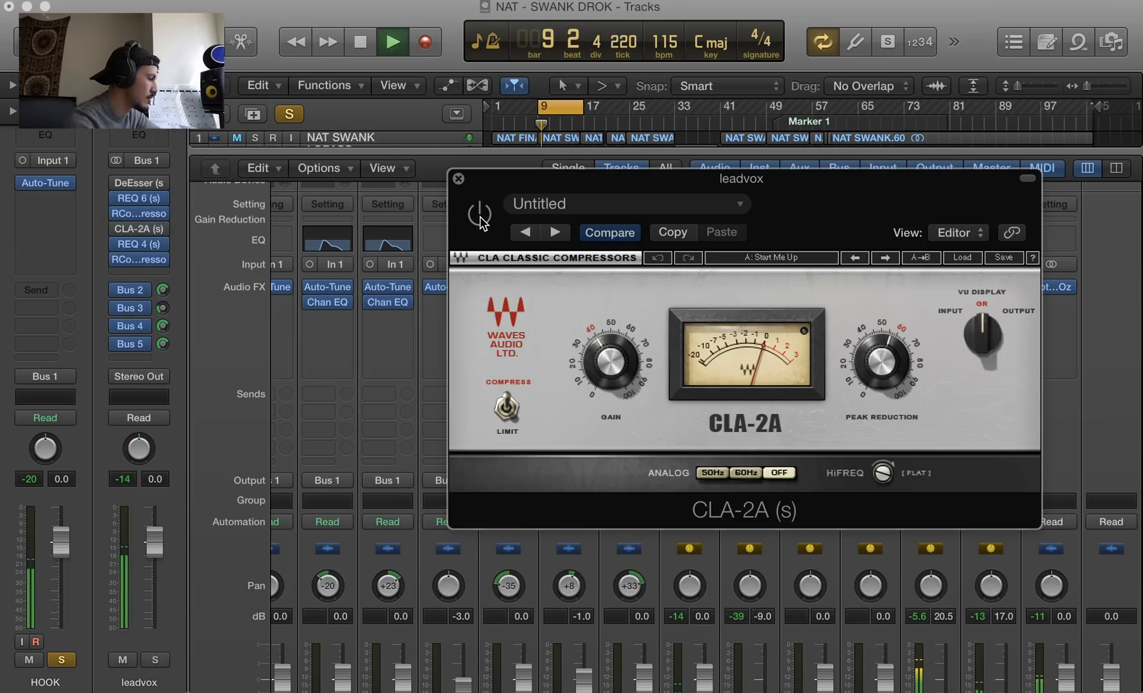
click(480, 215)
click(480, 216)
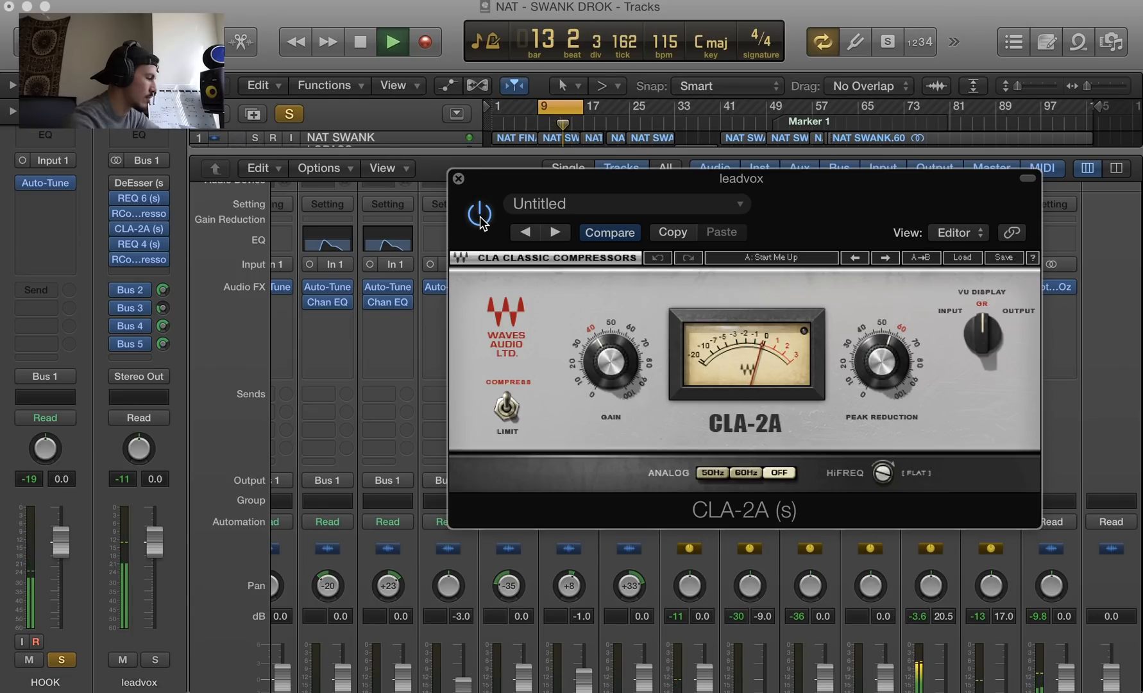
click(480, 216)
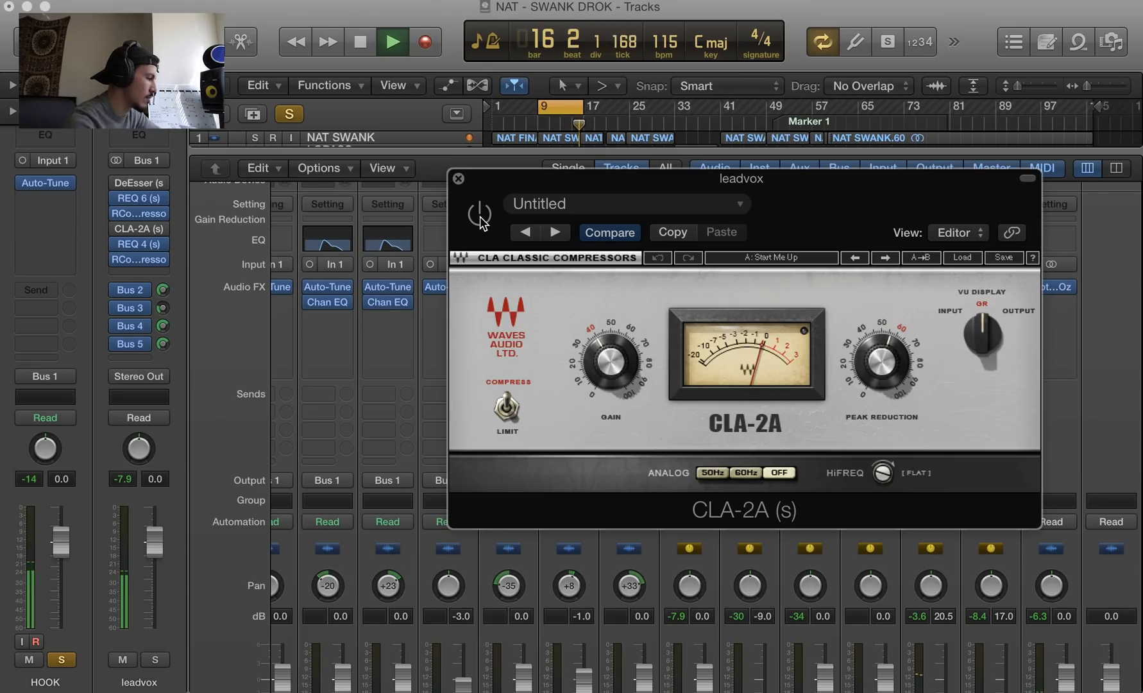
click(480, 216)
key(space)
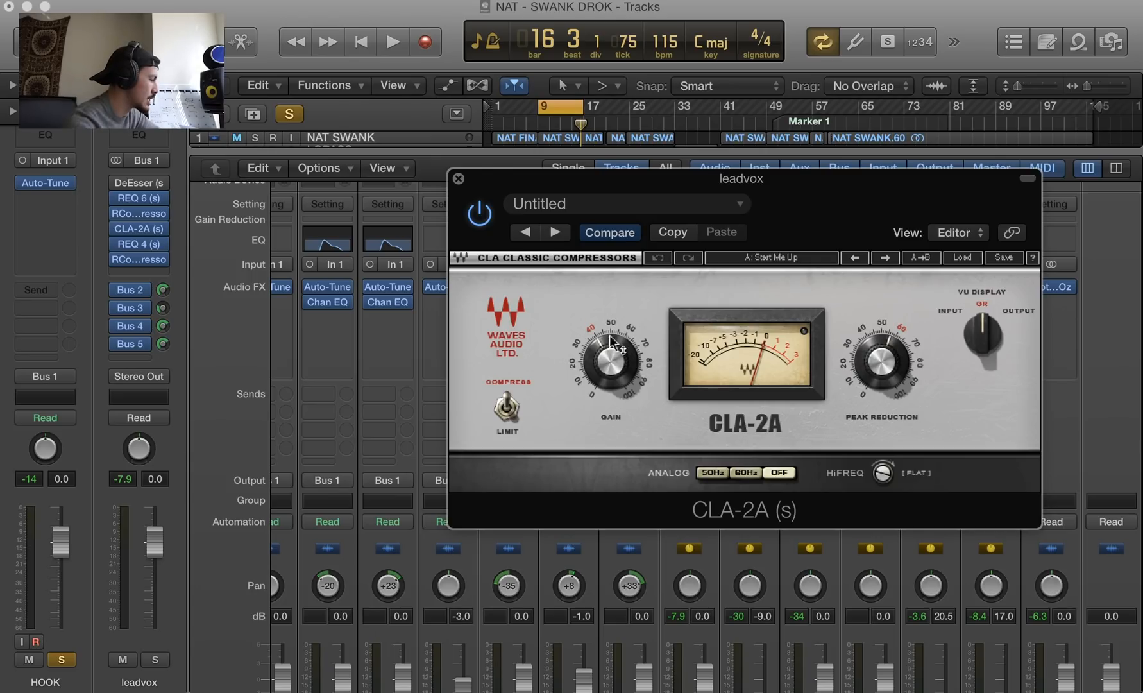
click(459, 179)
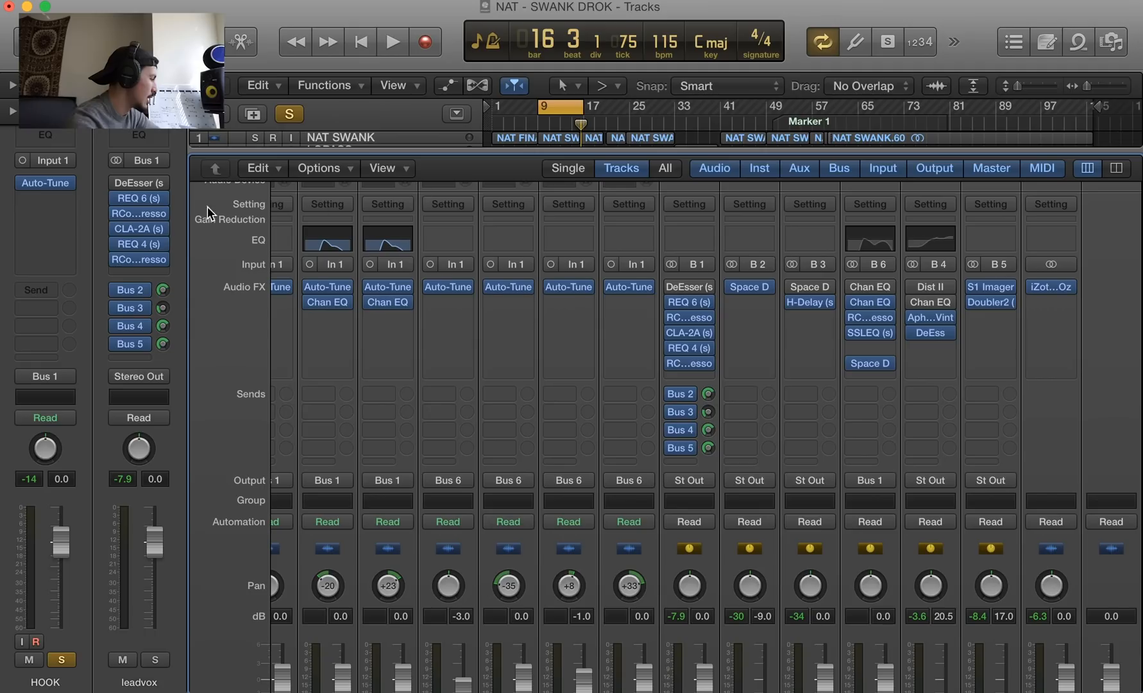
Open the REQ 4 equalizer on the leadvox bus and compare the looped hook with it bypassed and enabled, leaving it enabled
click(138, 244)
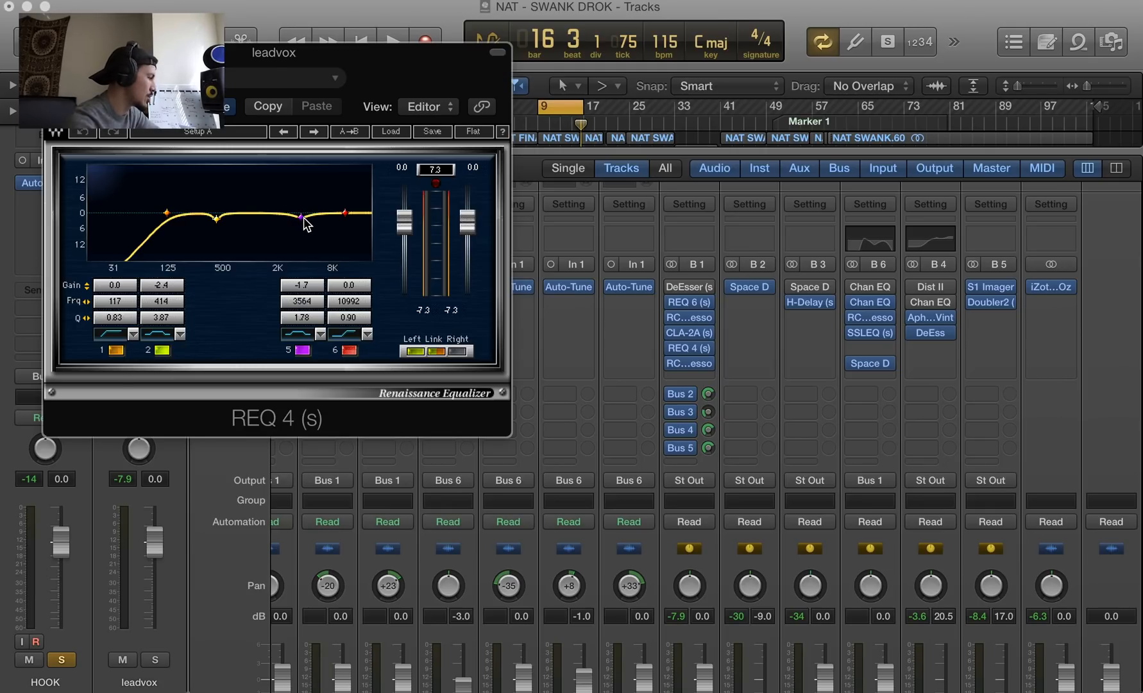
drag(230, 56, 440, 160)
click(290, 201)
key(space)
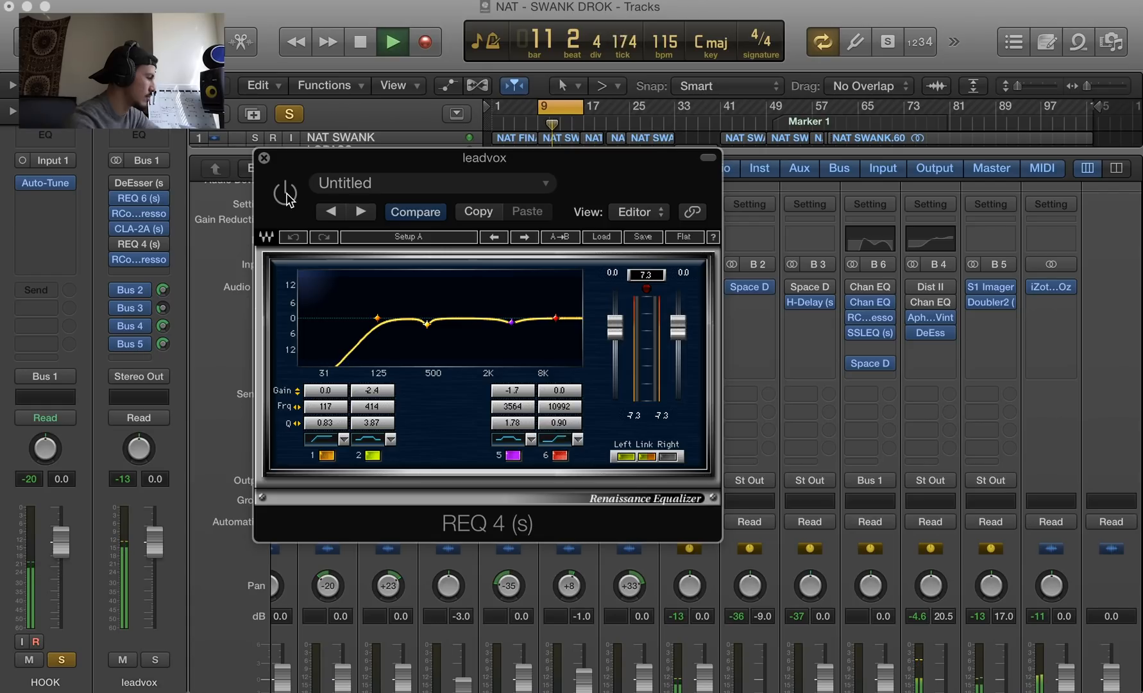
click(286, 196)
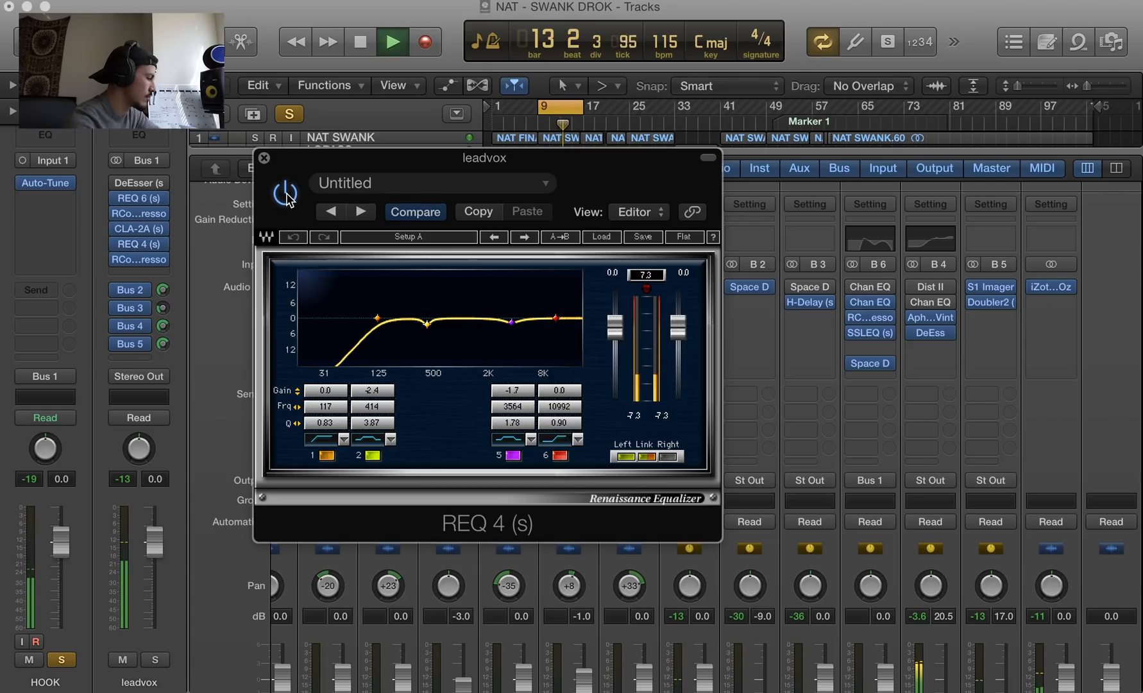
key(space)
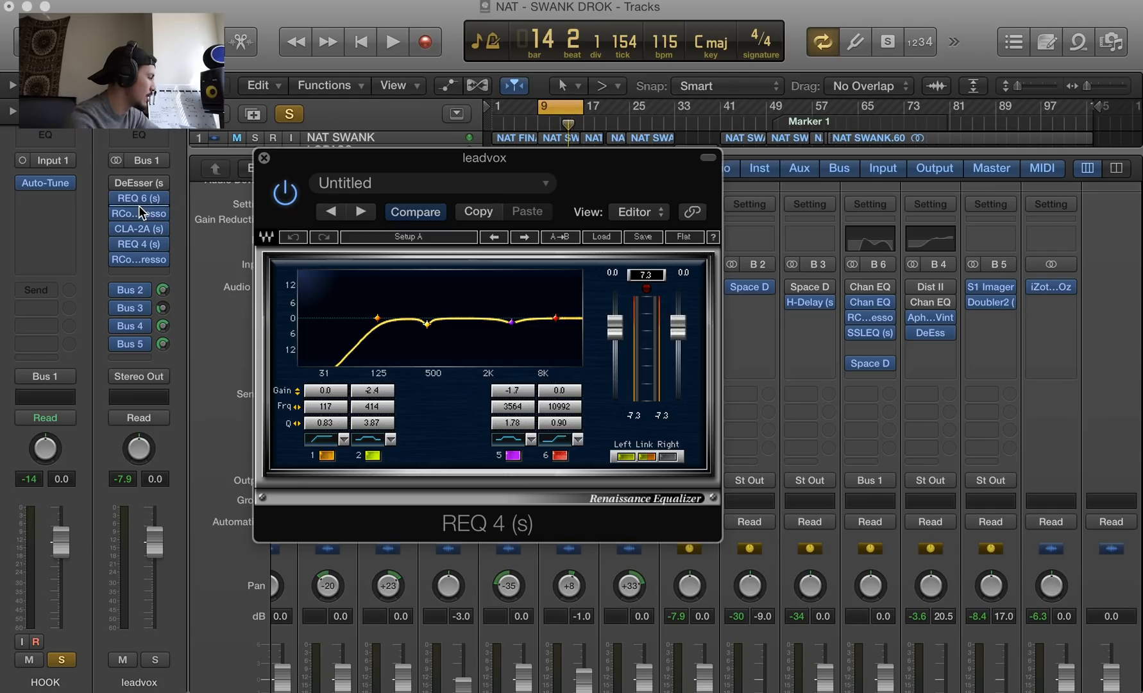
Bypass the REQ 6, both RCompressors, the CLA-2A and the REQ 4 on the leadvox bus, close the REQ 4 window and play the loop
click(118, 198)
click(118, 236)
click(118, 237)
click(119, 240)
click(118, 229)
click(118, 213)
click(118, 260)
click(263, 159)
key(space)
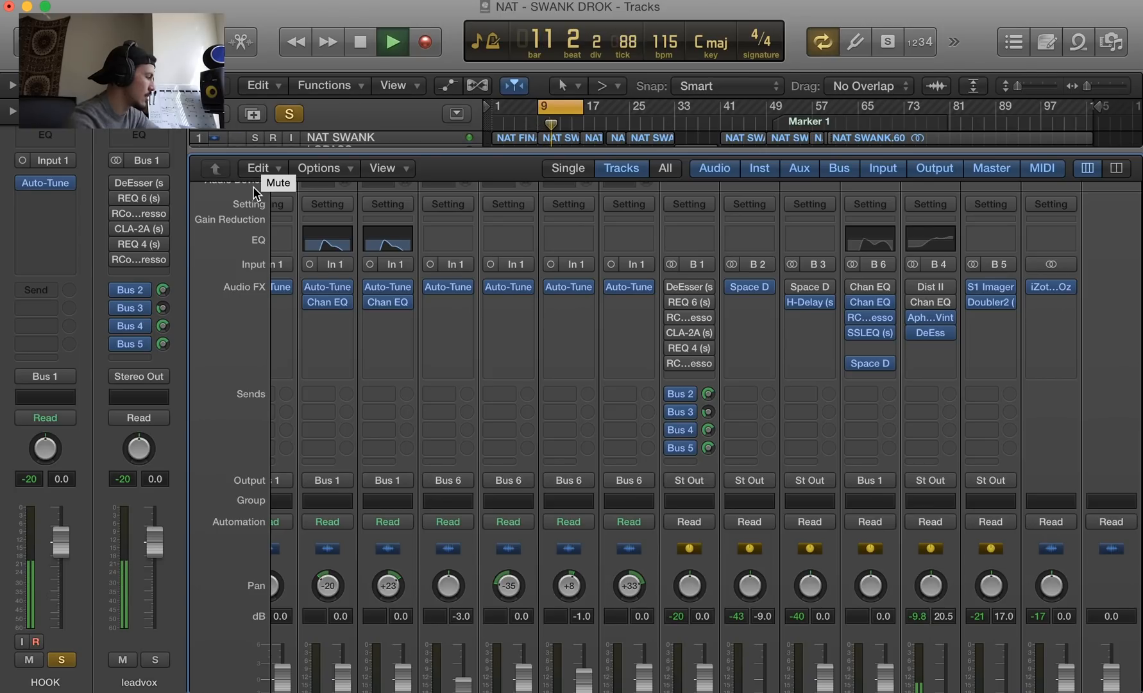
mouse_move(119, 194)
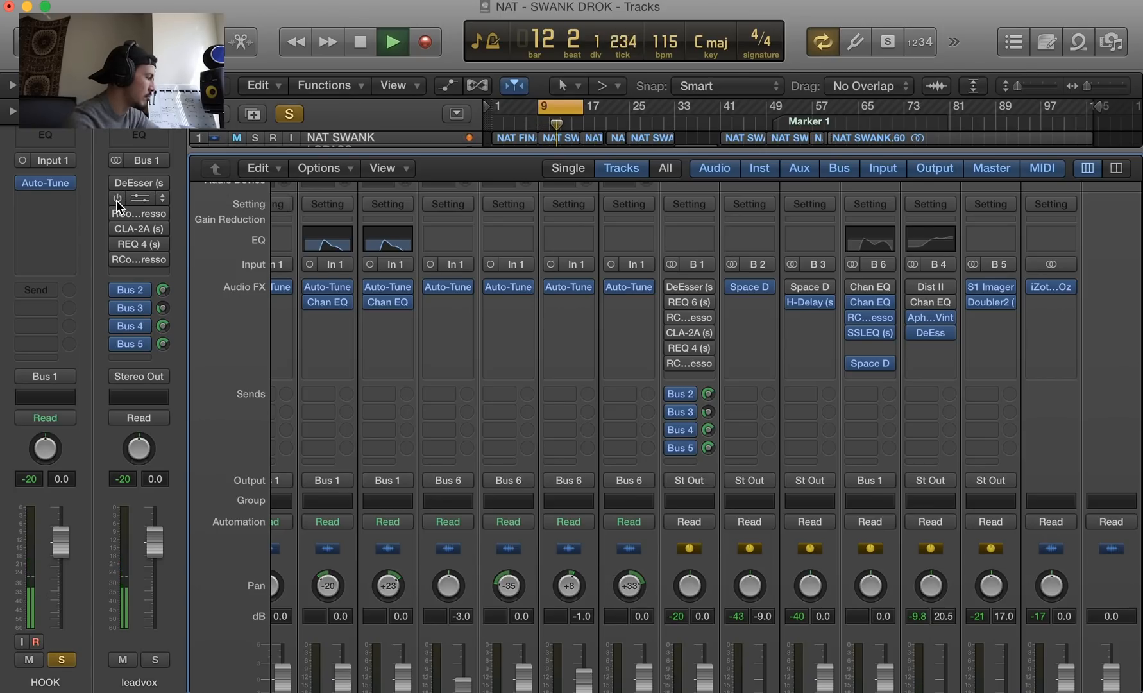
Re-enable the REQ 6, both RCompressors, the CLA-2A and the REQ 4 one by one during playback, and stop the loop
click(117, 199)
click(116, 213)
click(117, 229)
click(116, 244)
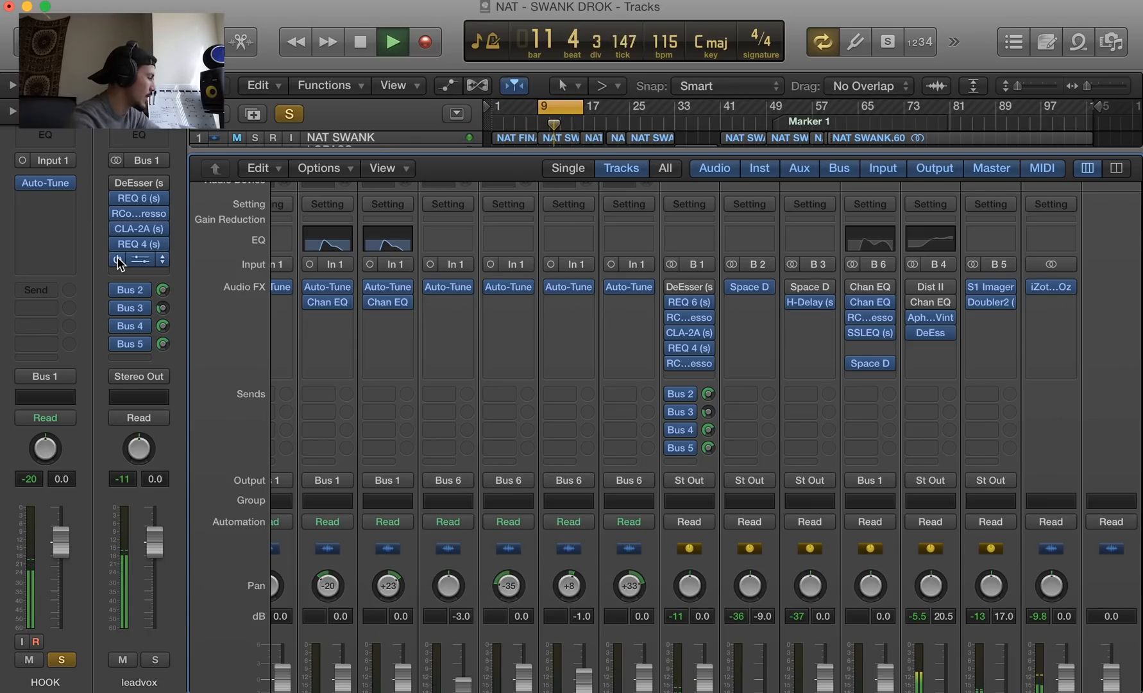
key(space)
Open the last RCompressor in the leadvox chain, and check the first RCompressor's settings before closing only that one
click(138, 213)
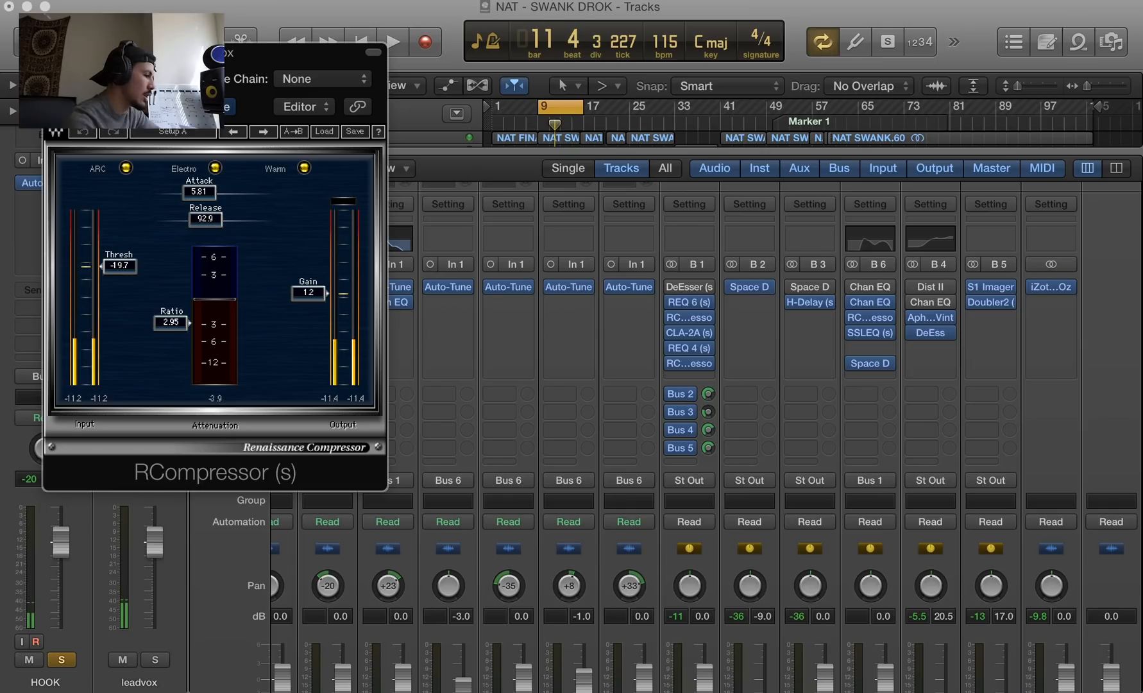
drag(169, 54, 492, 94)
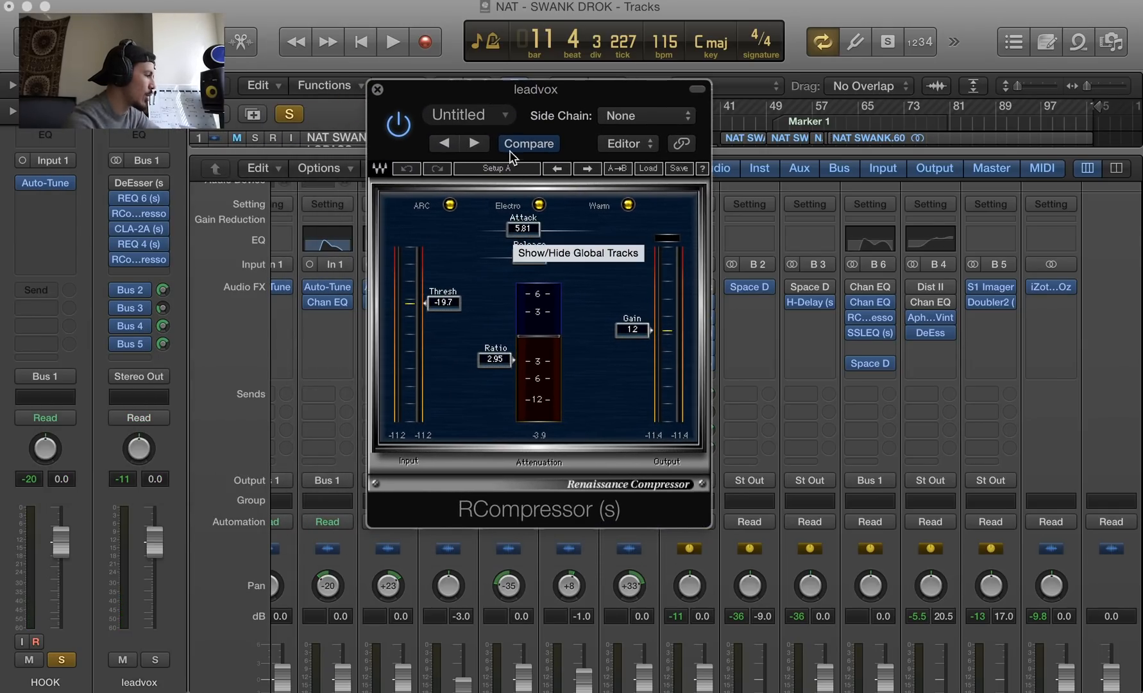
drag(538, 87, 563, 145)
click(138, 213)
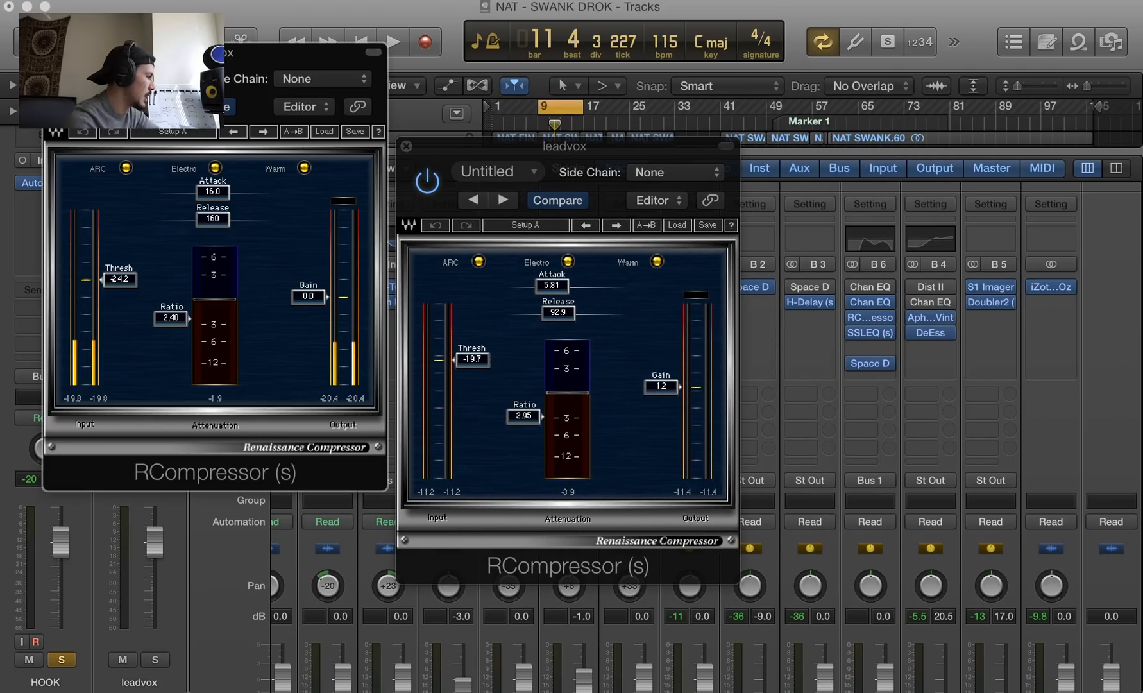
click(53, 53)
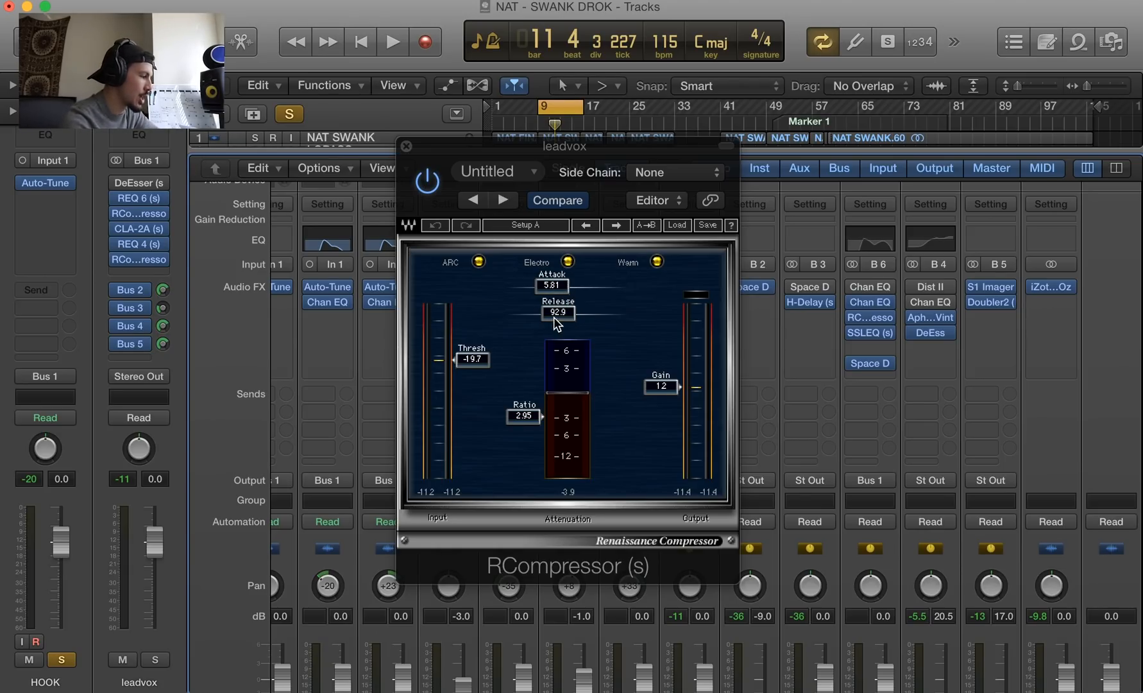
click(138, 217)
click(53, 53)
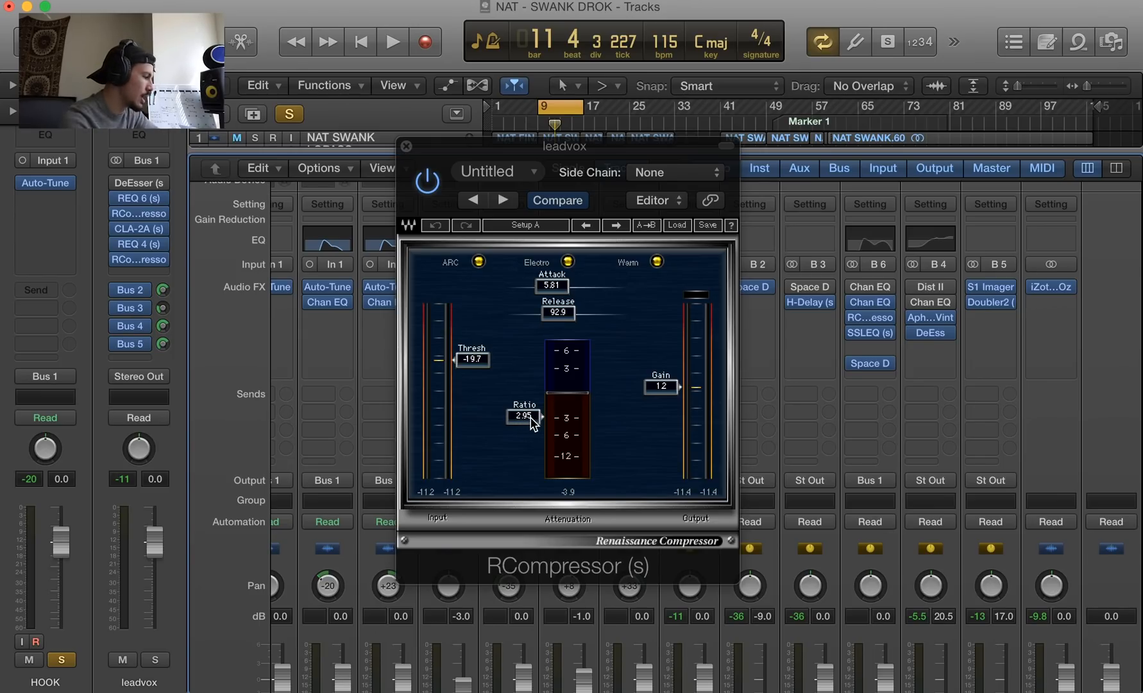
Set the last RCompressor's threshold to -19.2 and gain to 1.3 while auditioning the loop, and close it with playback stopped
mouse_move(477, 352)
mouse_down()
mouse_move(473, 302)
mouse_move(473, 358)
mouse_up()
key(space)
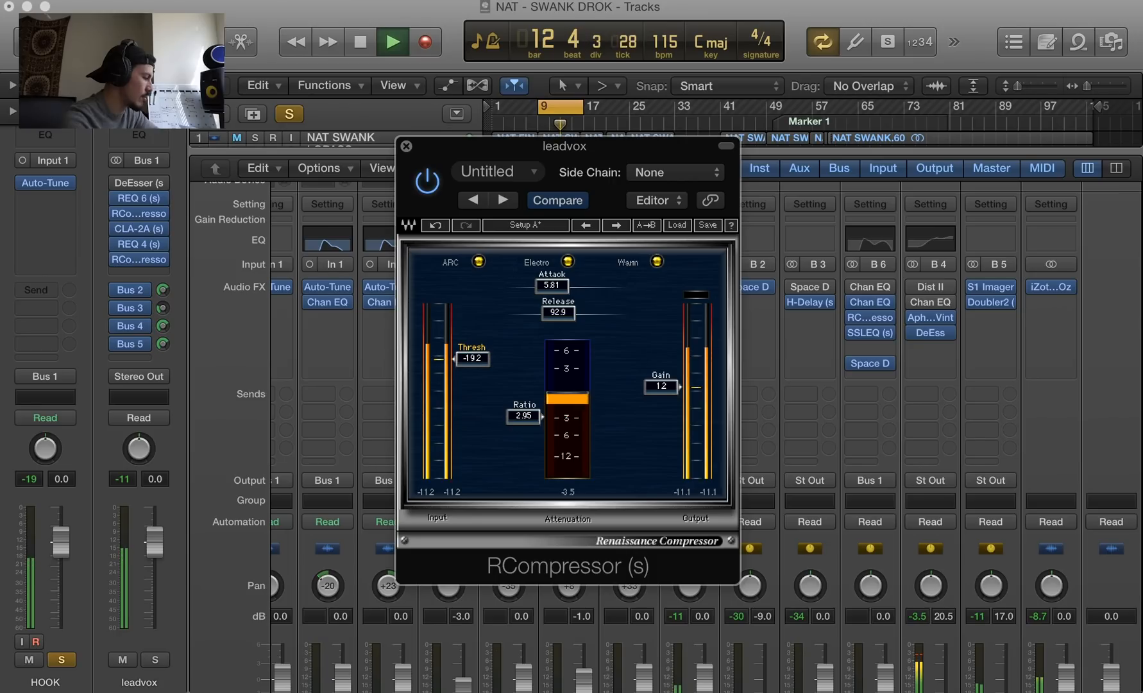
drag(661, 394, 662, 385)
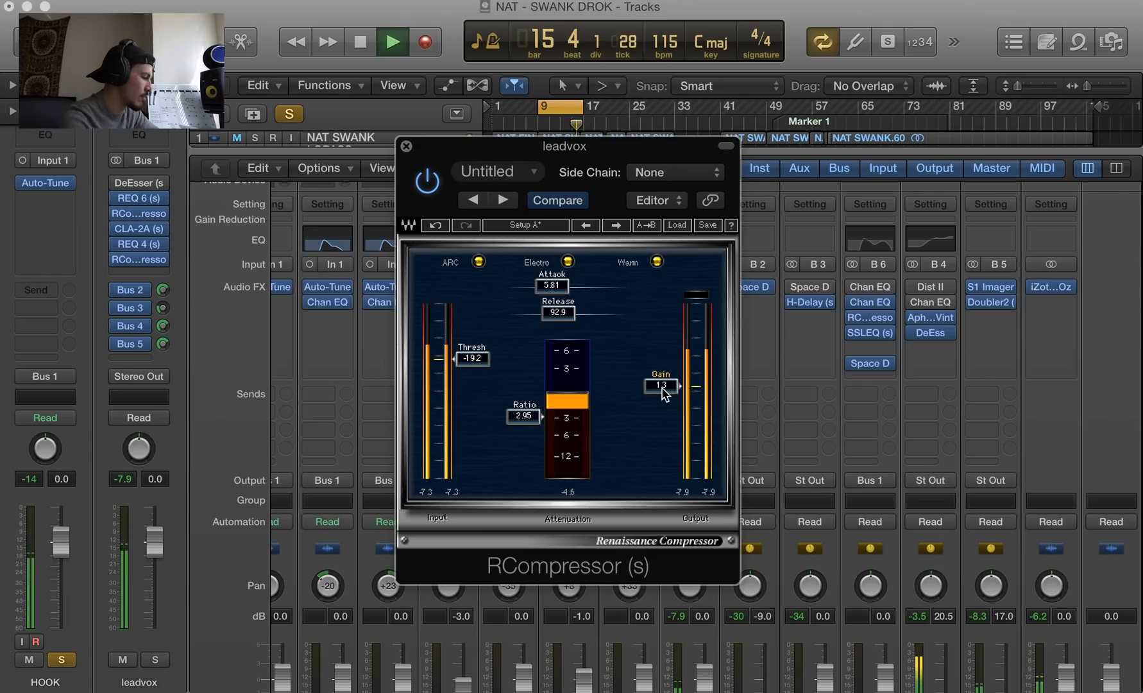
key(space)
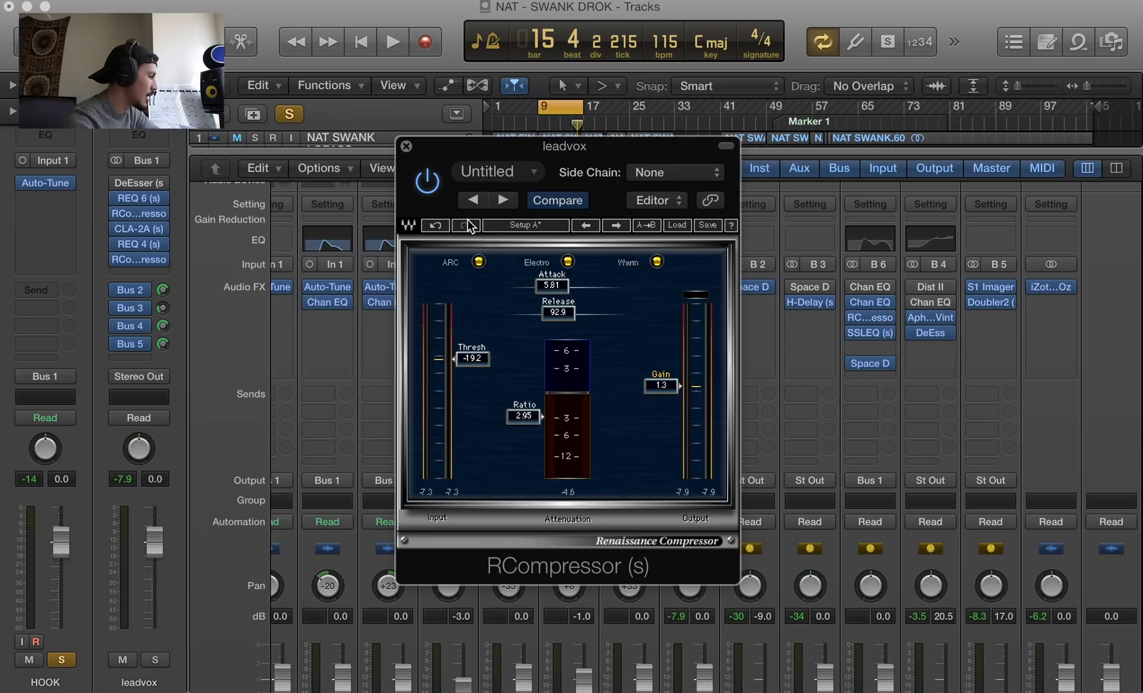
click(408, 148)
Review the REQ 6 curve and the first RCompressor's settings on the leadvox bus, closing the compressor window
click(144, 201)
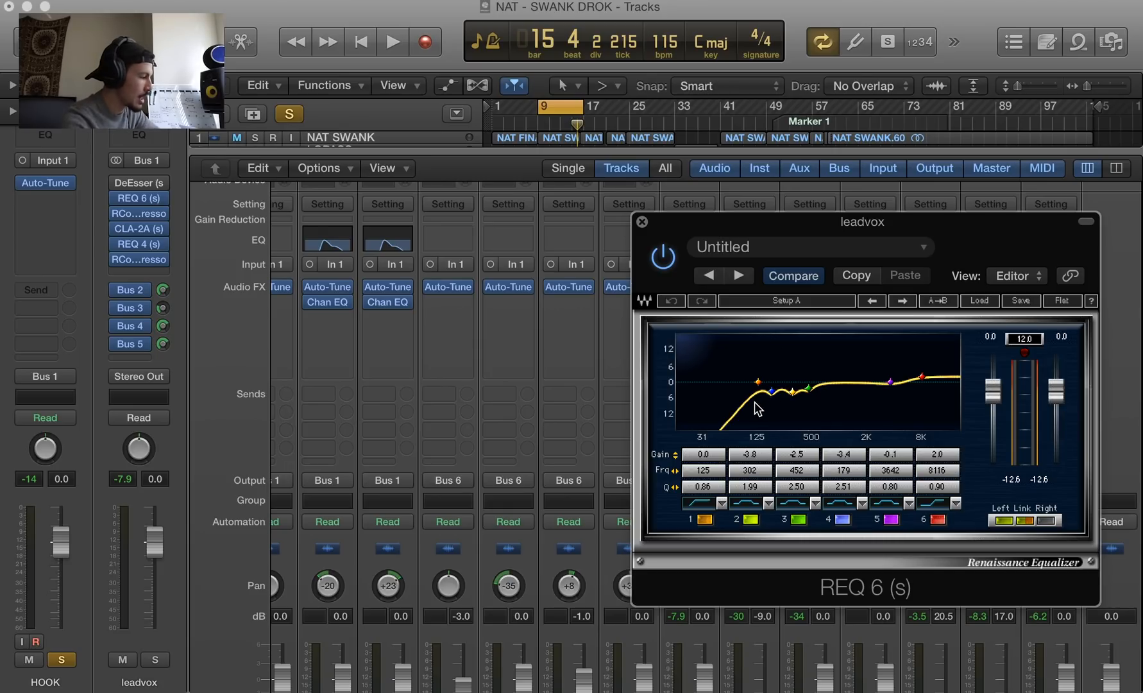
click(133, 215)
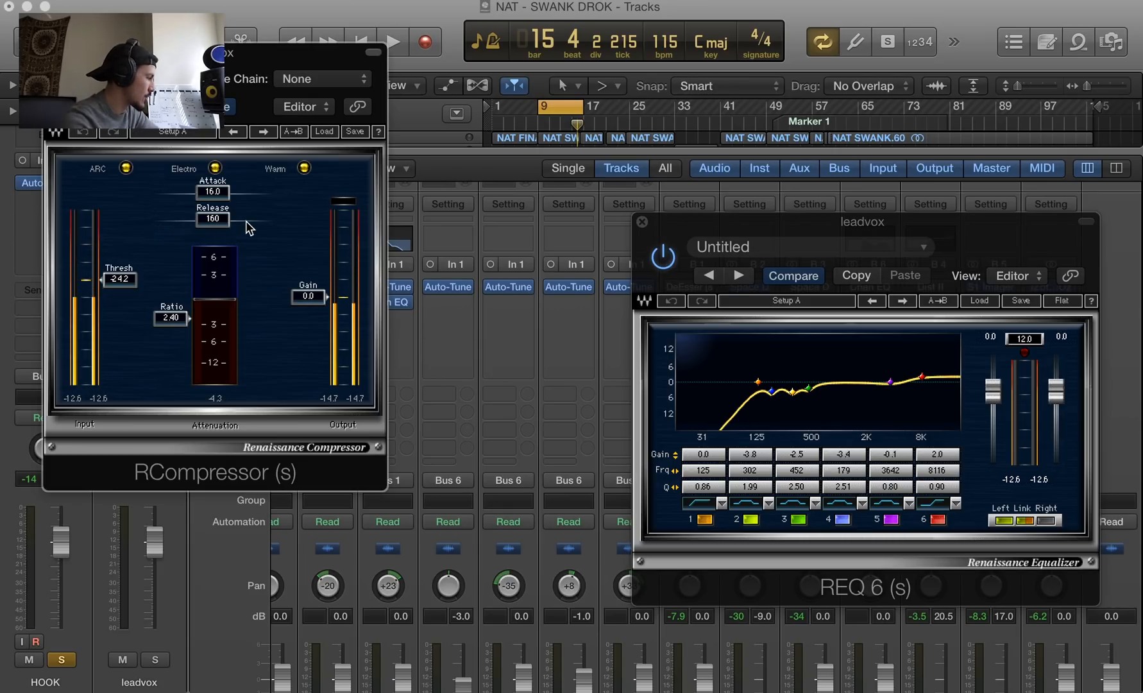
drag(235, 60, 452, 106)
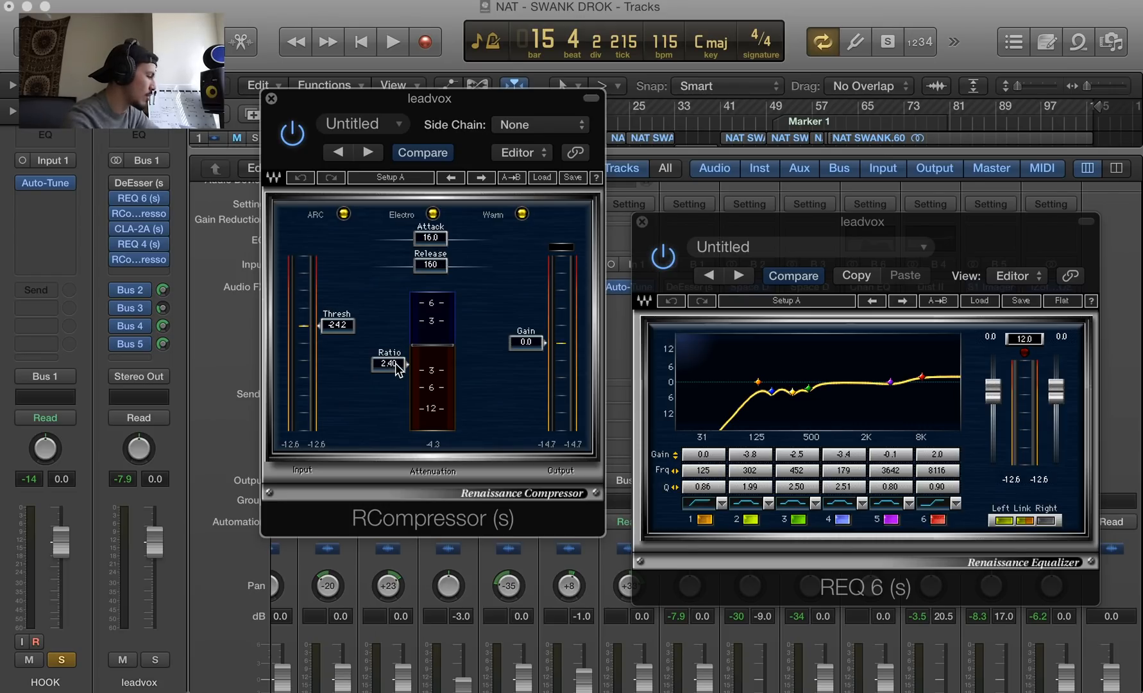
click(272, 99)
Review the CLA-2A and REQ 4 on the leadvox bus, closing them and the REQ 6 window
click(139, 229)
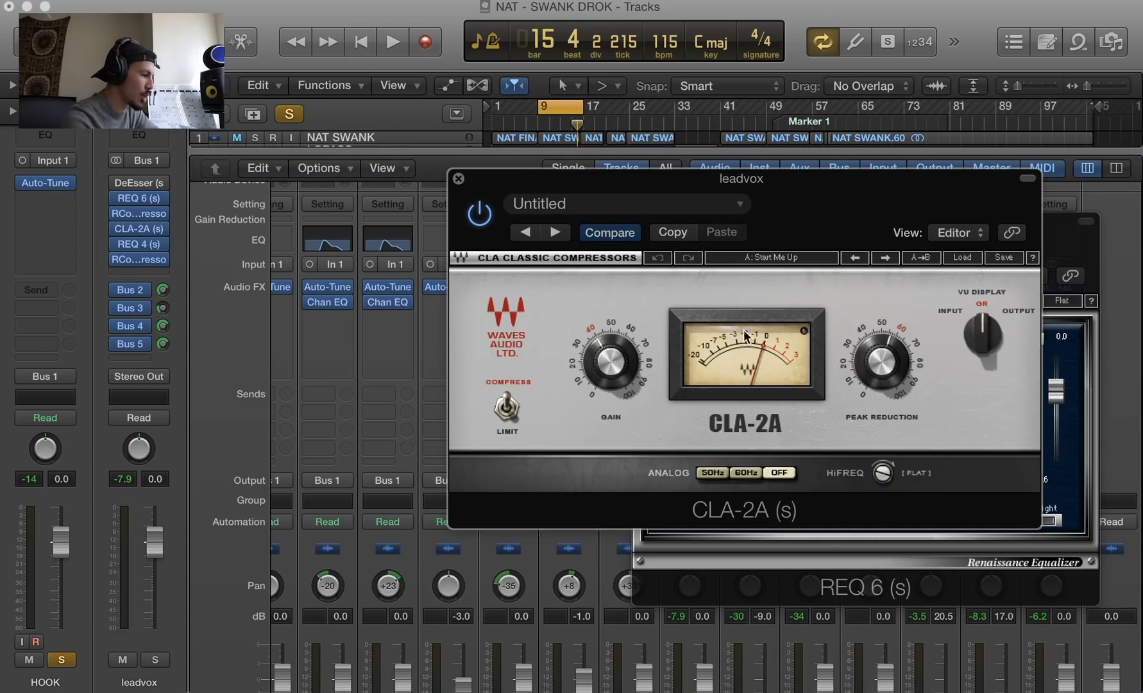
click(458, 179)
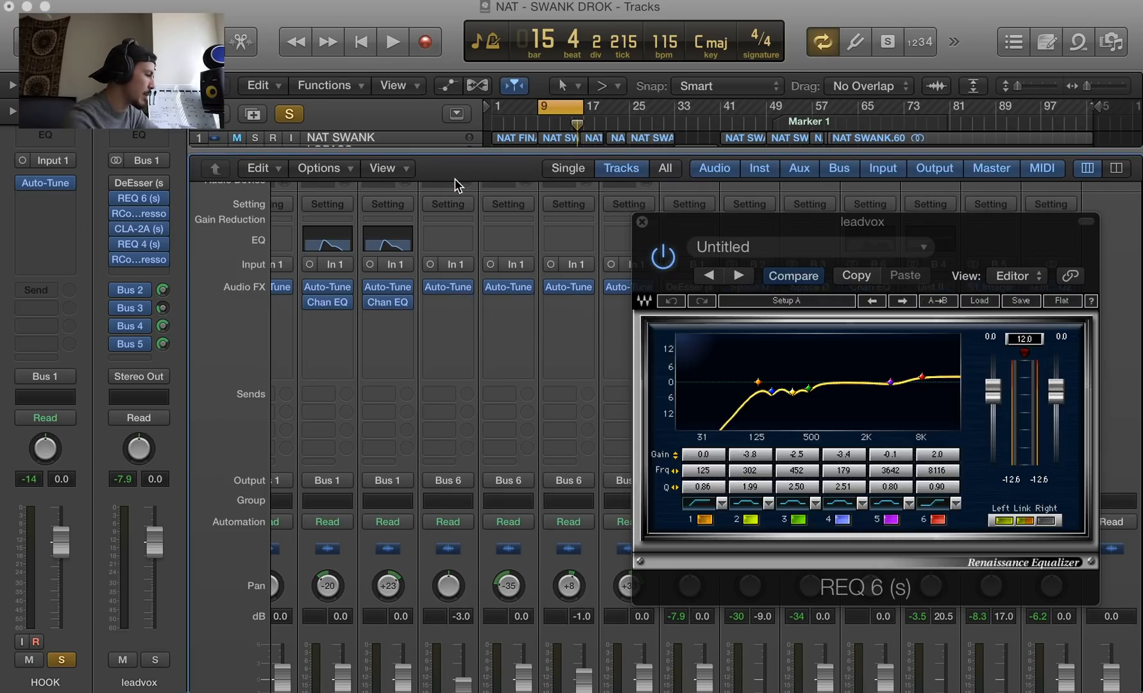
click(642, 221)
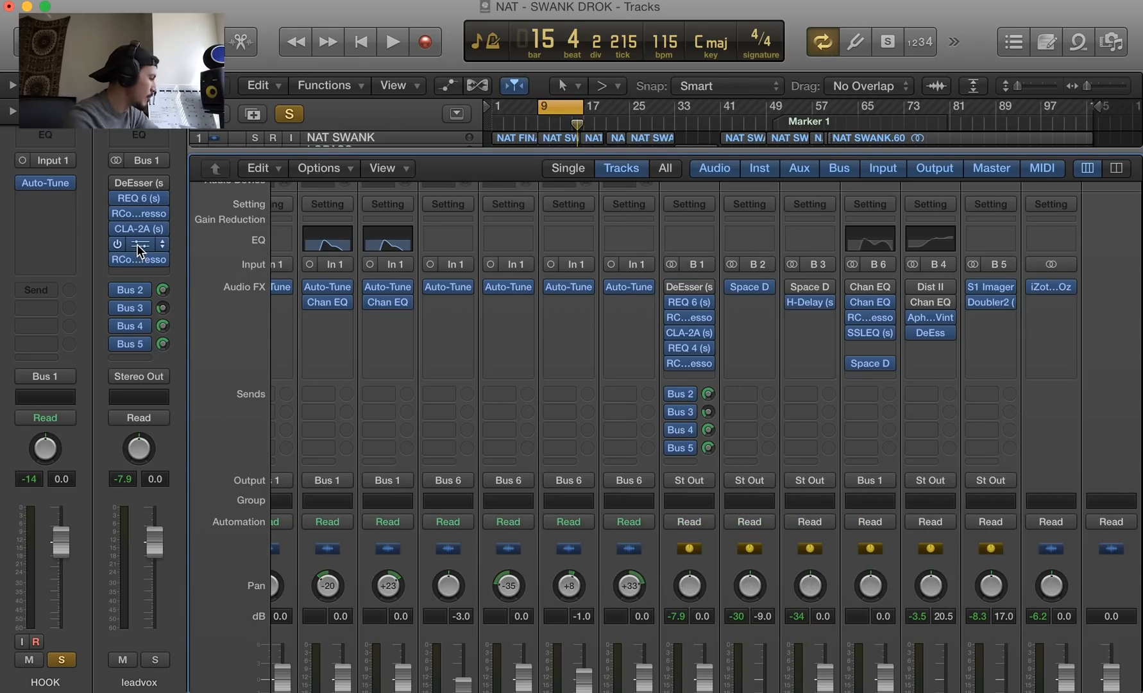
click(136, 244)
click(263, 158)
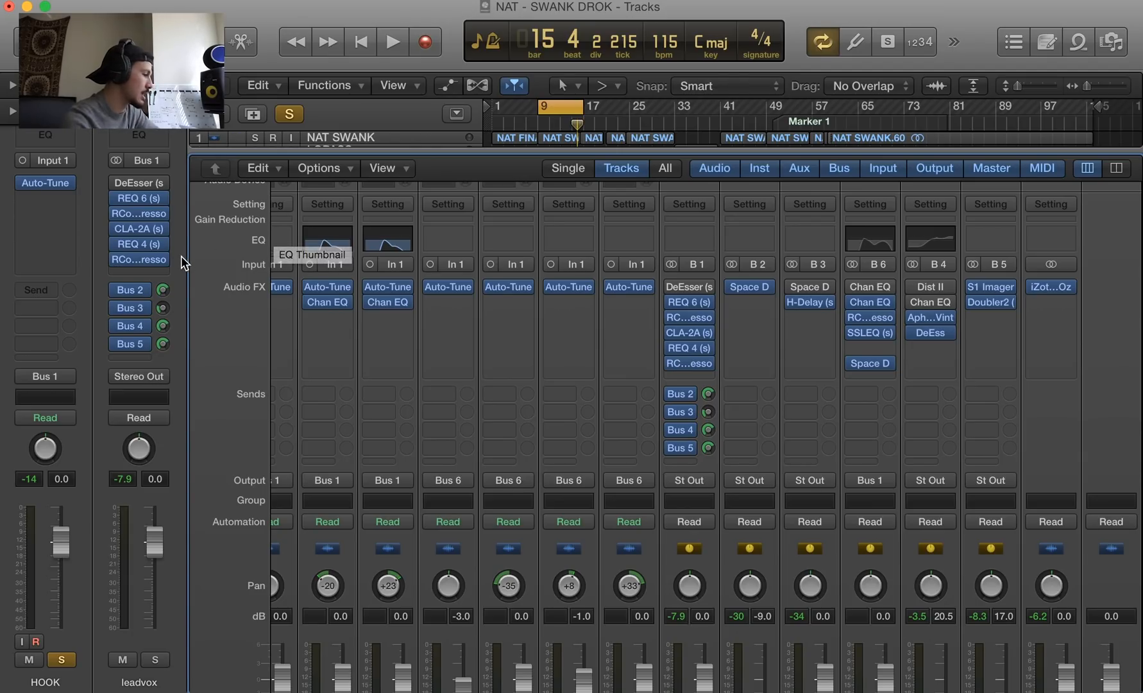
Play the loop briefly, and trace the vocal tracks' output routing to Bus 1 and its leadvox channel
mouse_move(117, 290)
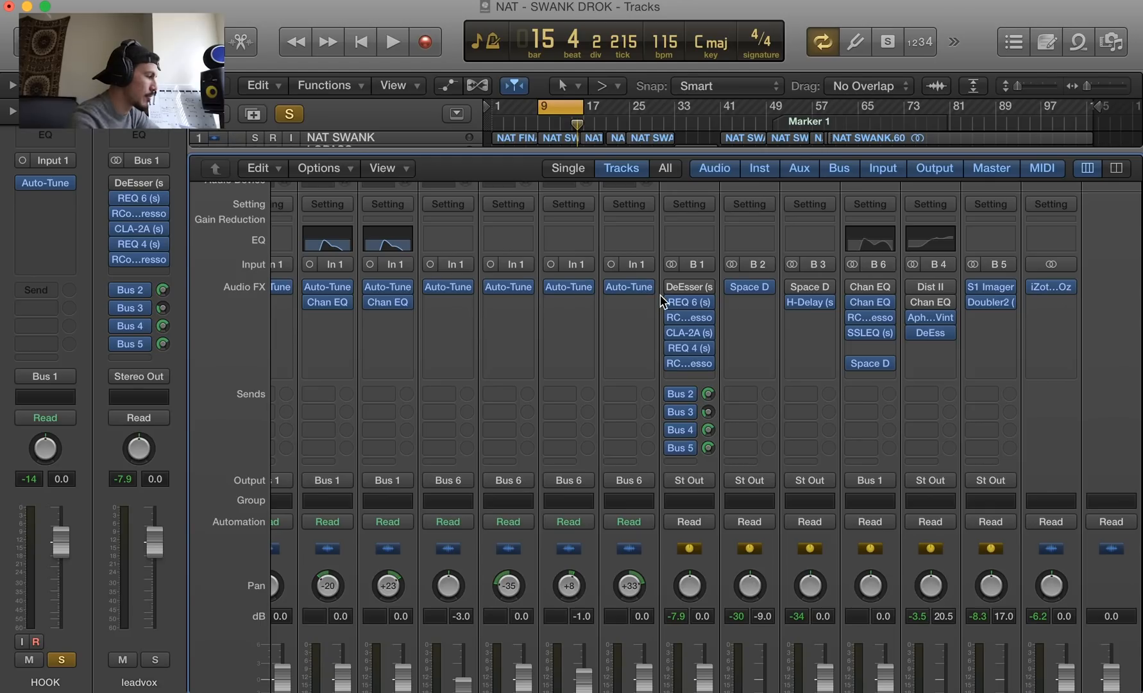
key(space)
scroll(751, 302, down, 2)
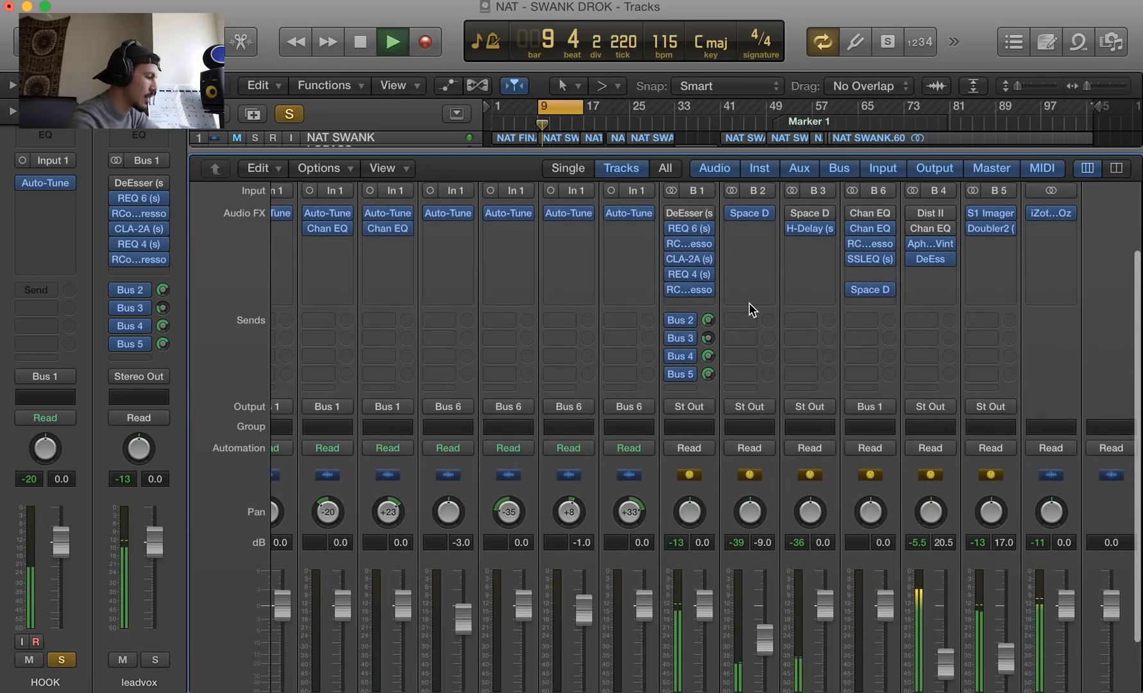
key(space)
scroll(513, 391, left, 8)
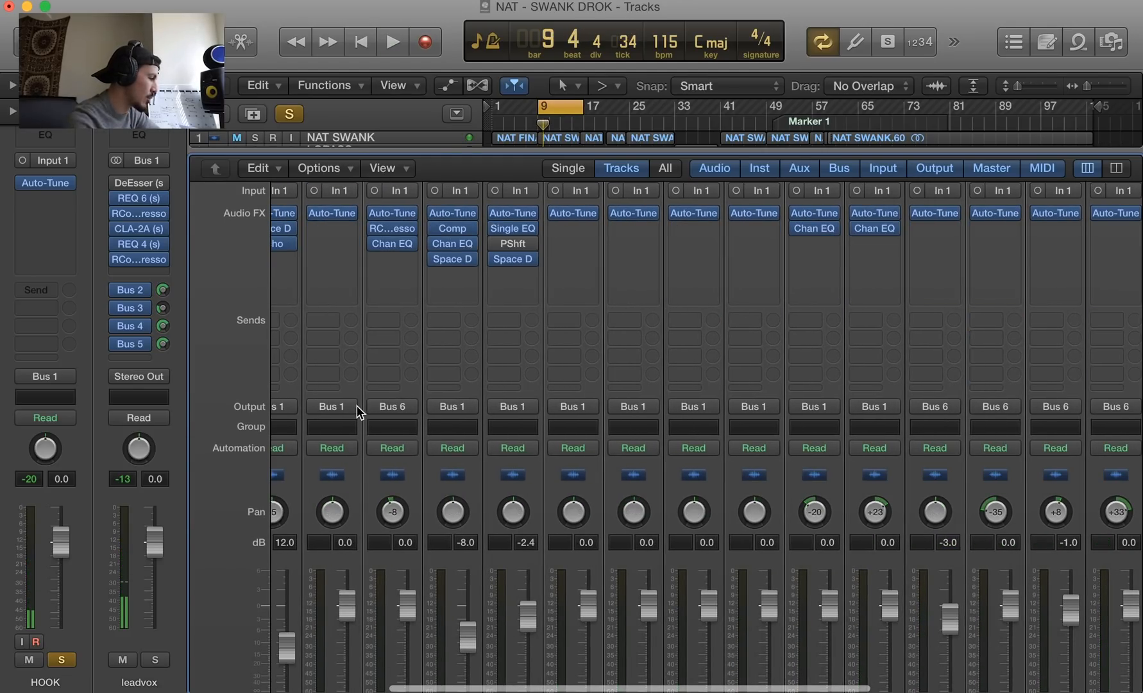
scroll(356, 405, left, 2)
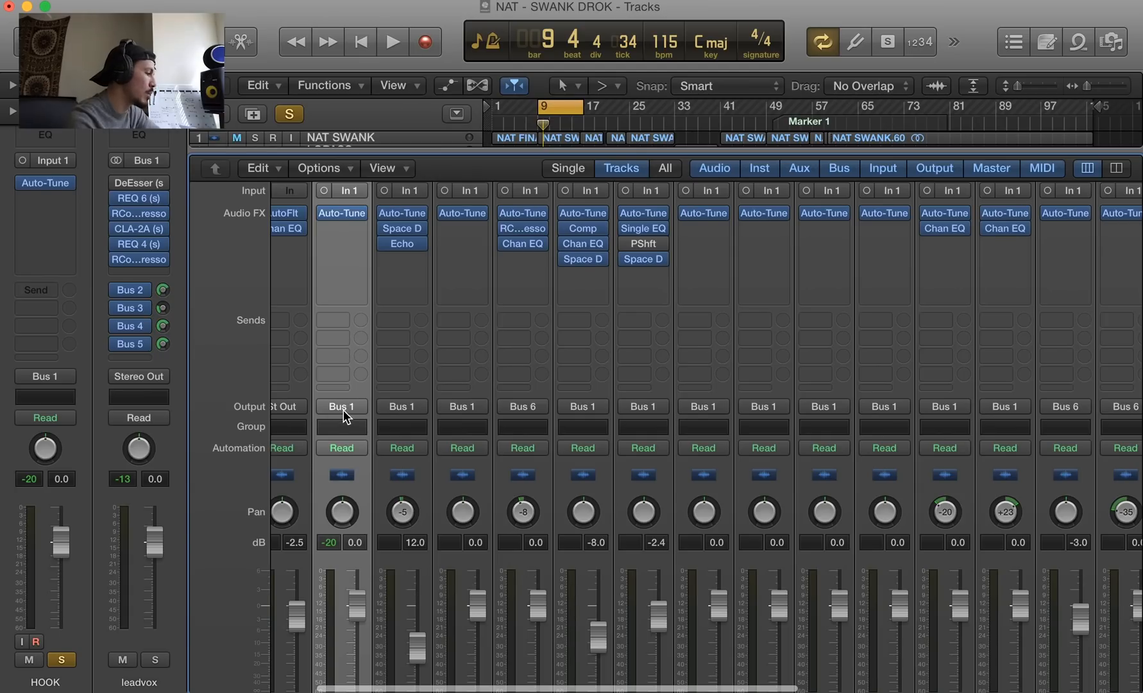
scroll(412, 414, right, 15)
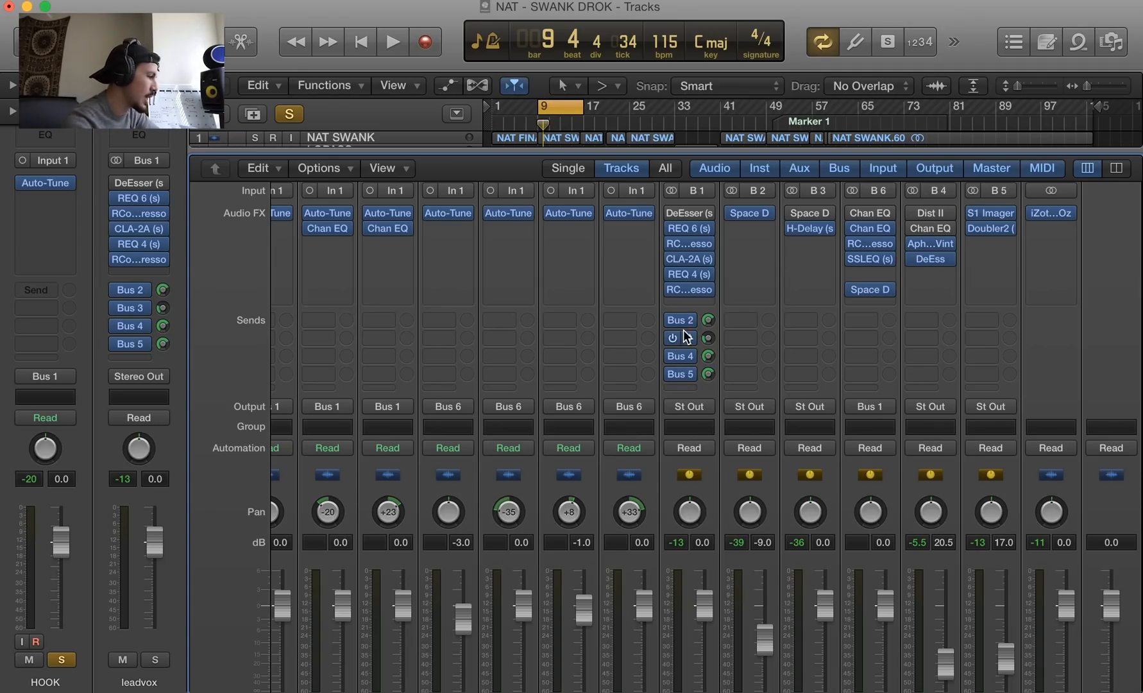
Examine the leadvox channel's four sends and the effect chains on the matching verb, delay, Saturation and Widening channels
scroll(692, 277, down, 3)
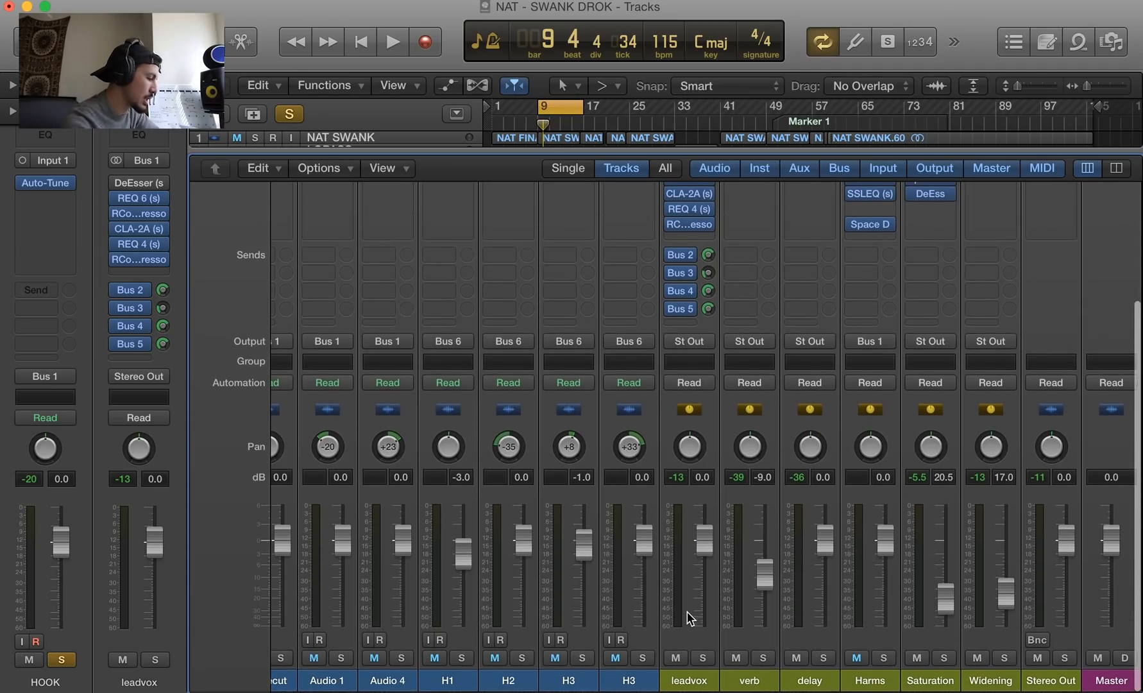
scroll(688, 372, up, 2)
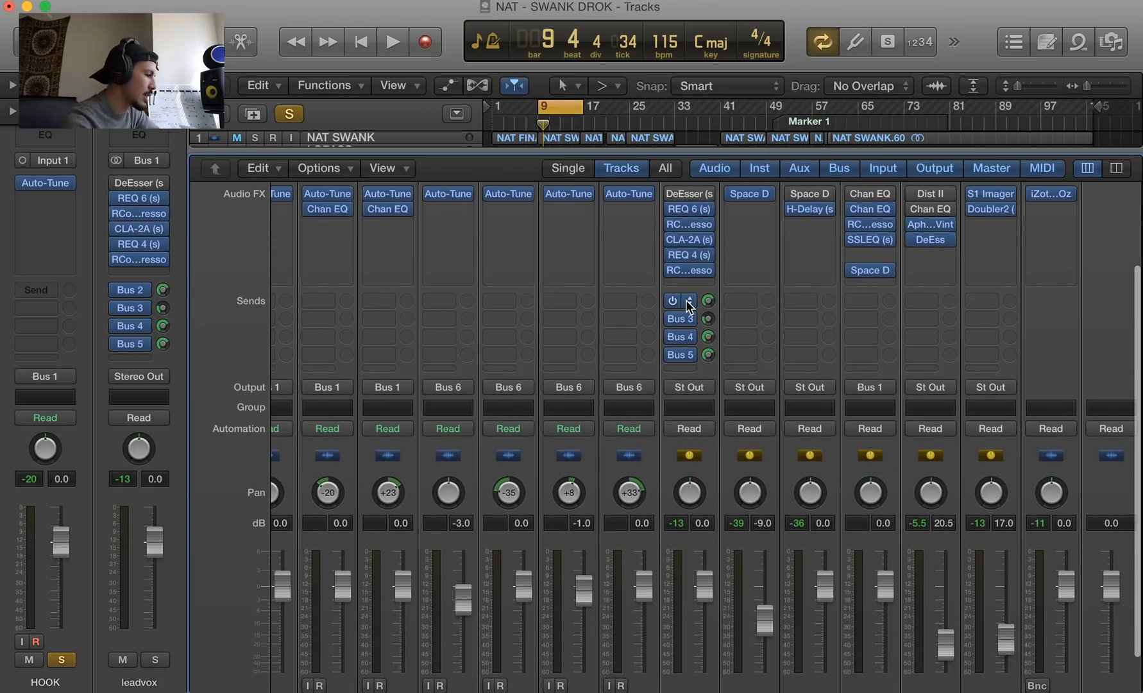
scroll(748, 485, down, 3)
scroll(769, 605, up, 8)
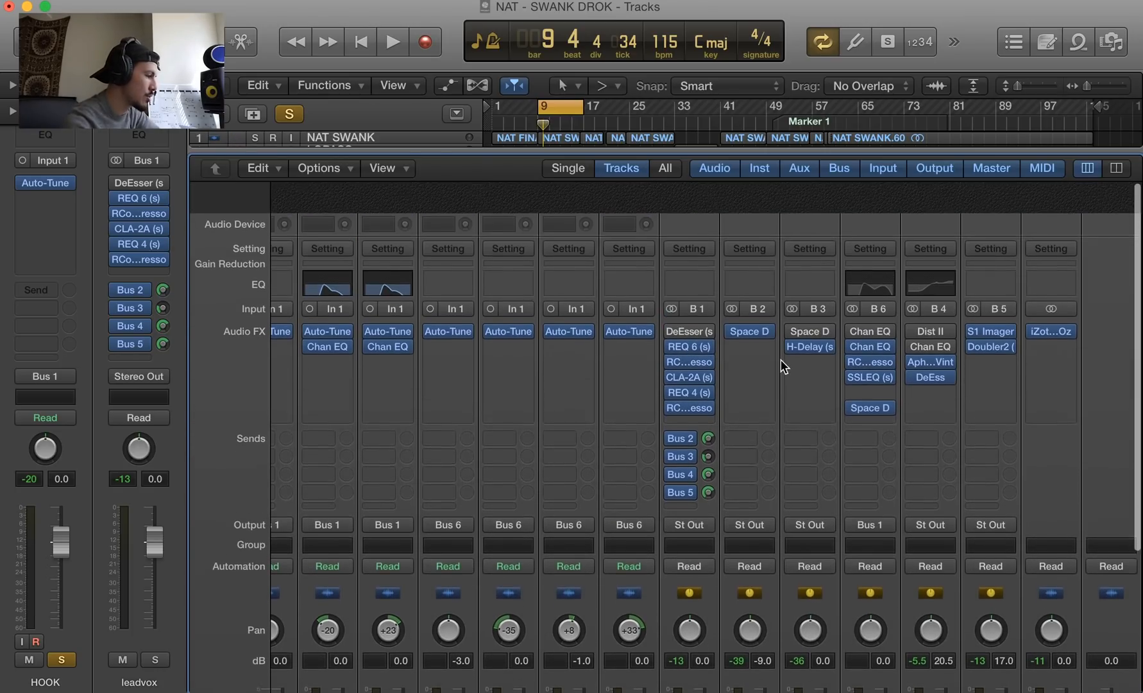
scroll(781, 366, down, 2)
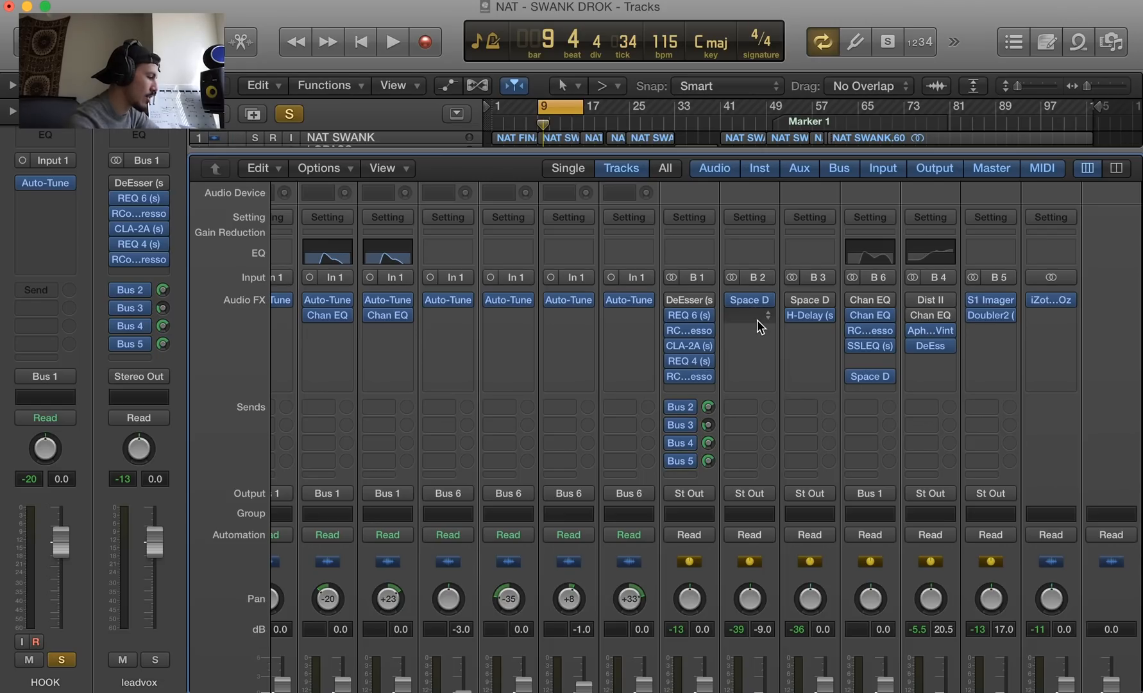
scroll(757, 319, down, 1)
scroll(758, 319, down, 5)
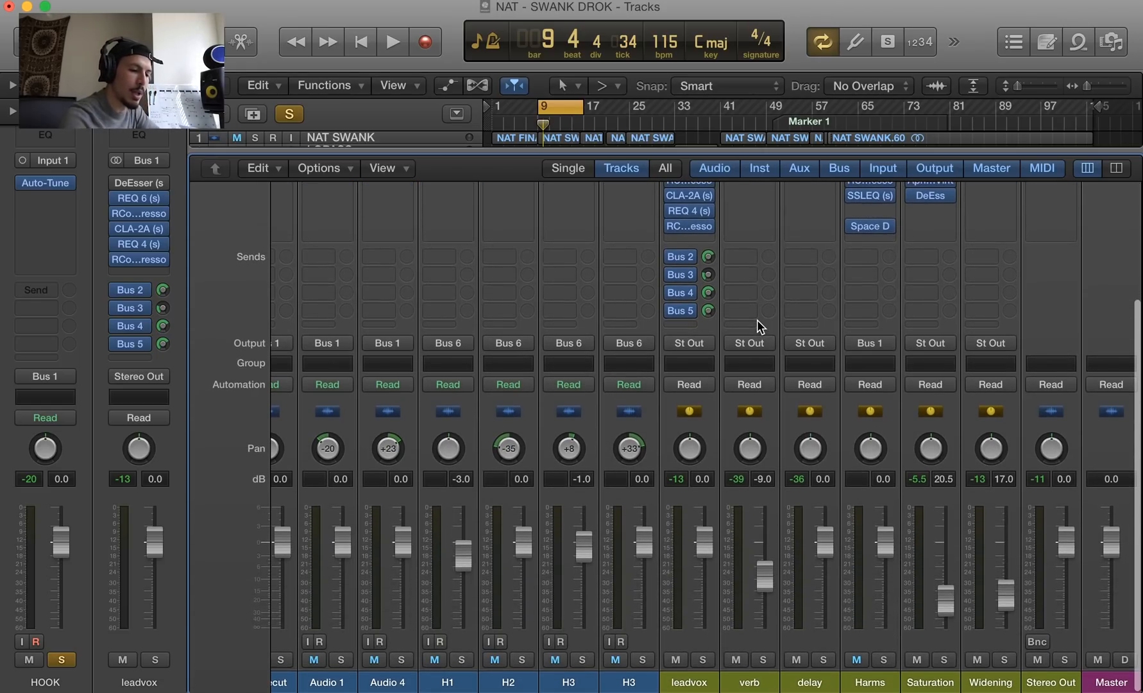
key(ctrl+m)
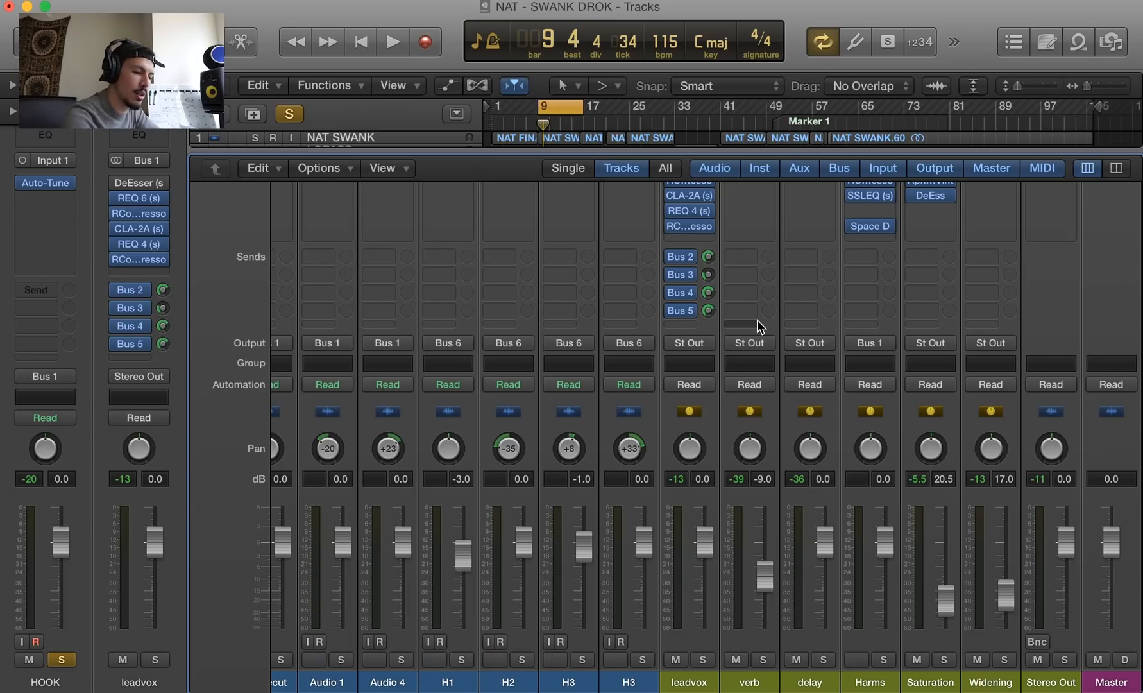
Turn off the Bus 2, Bus 3, Bus 4 and Bus 5 sends on the leadvox channel
scroll(721, 289, up, 4)
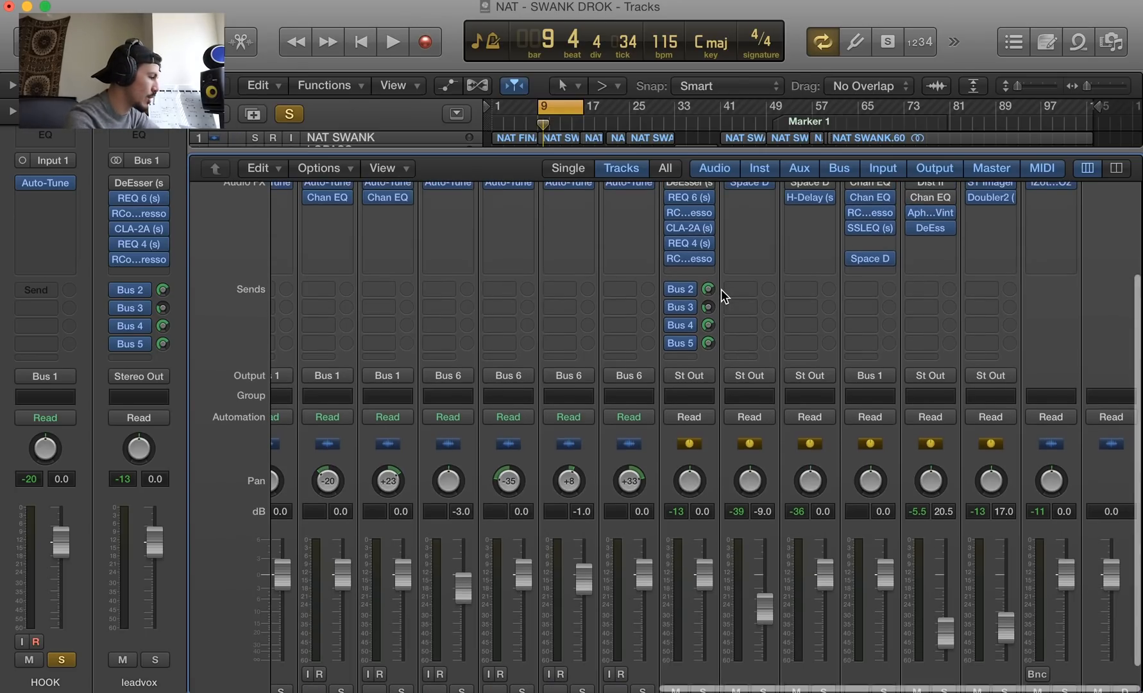
click(672, 321)
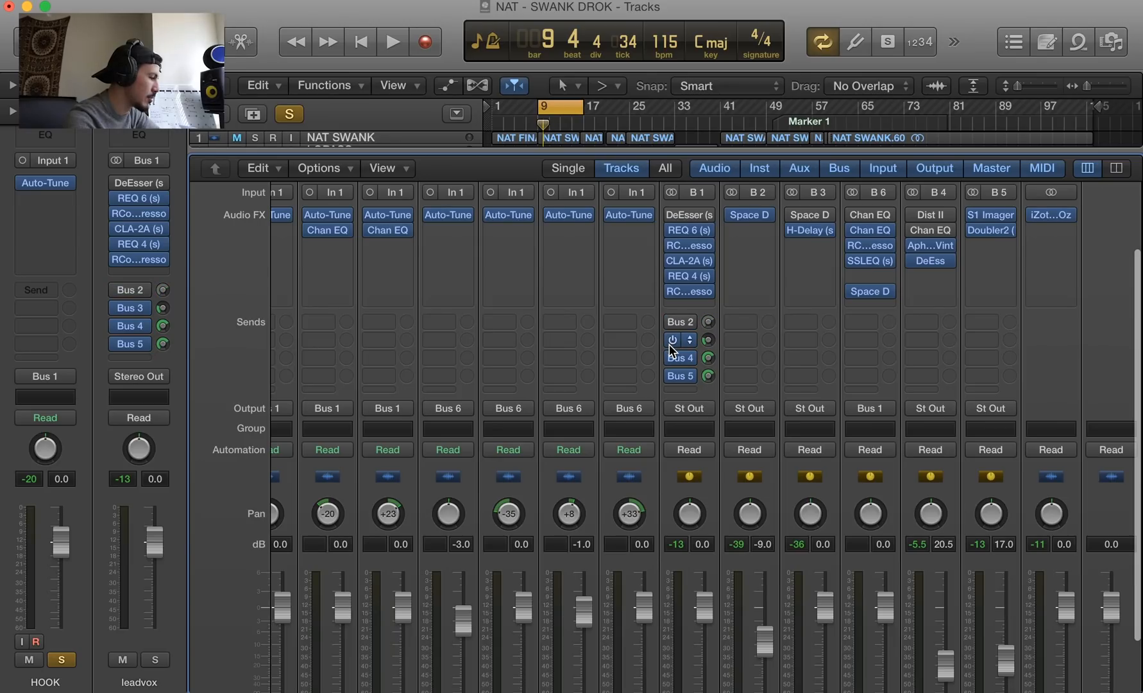
click(672, 339)
click(672, 357)
click(672, 375)
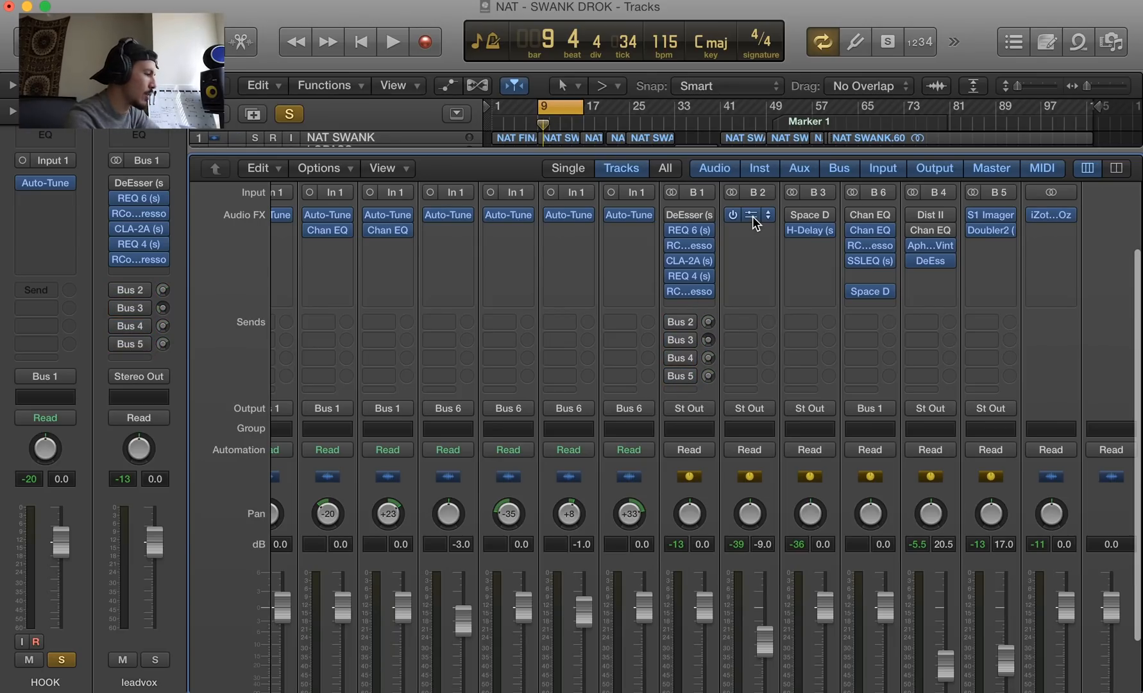
Check the Space Designer reverb on the verb channel and close its window
click(749, 215)
drag(209, 61, 442, 91)
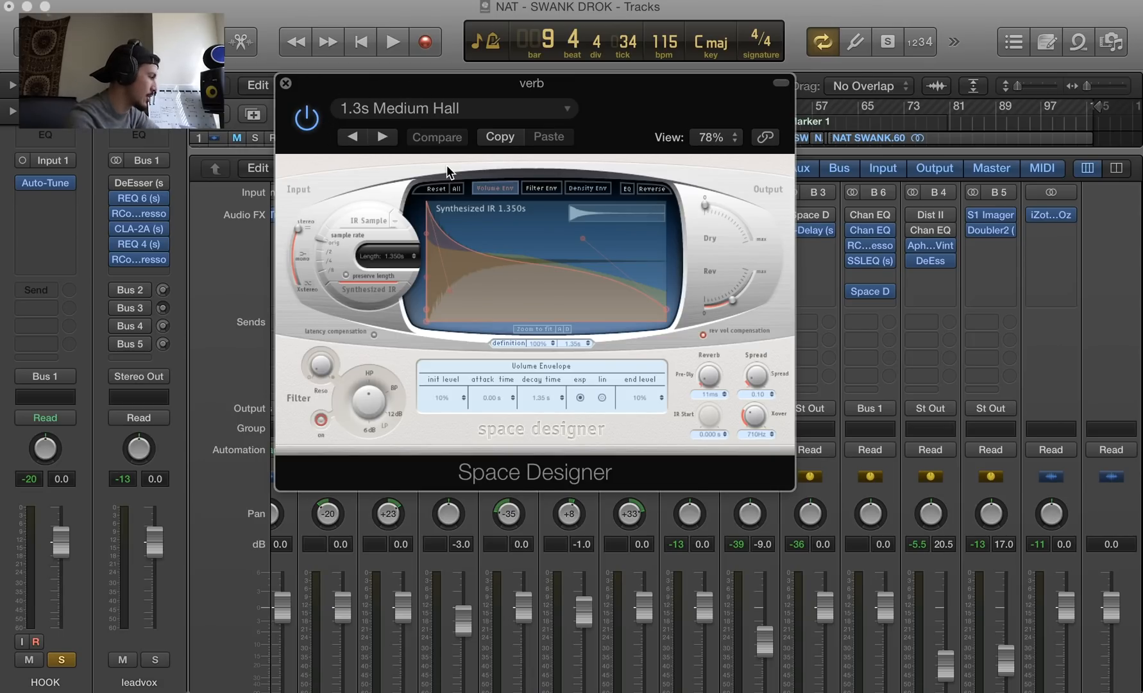
click(286, 84)
Solo the verb channel and turn the leadvox channel's Bus 2 send back on
scroll(824, 262, down, 3)
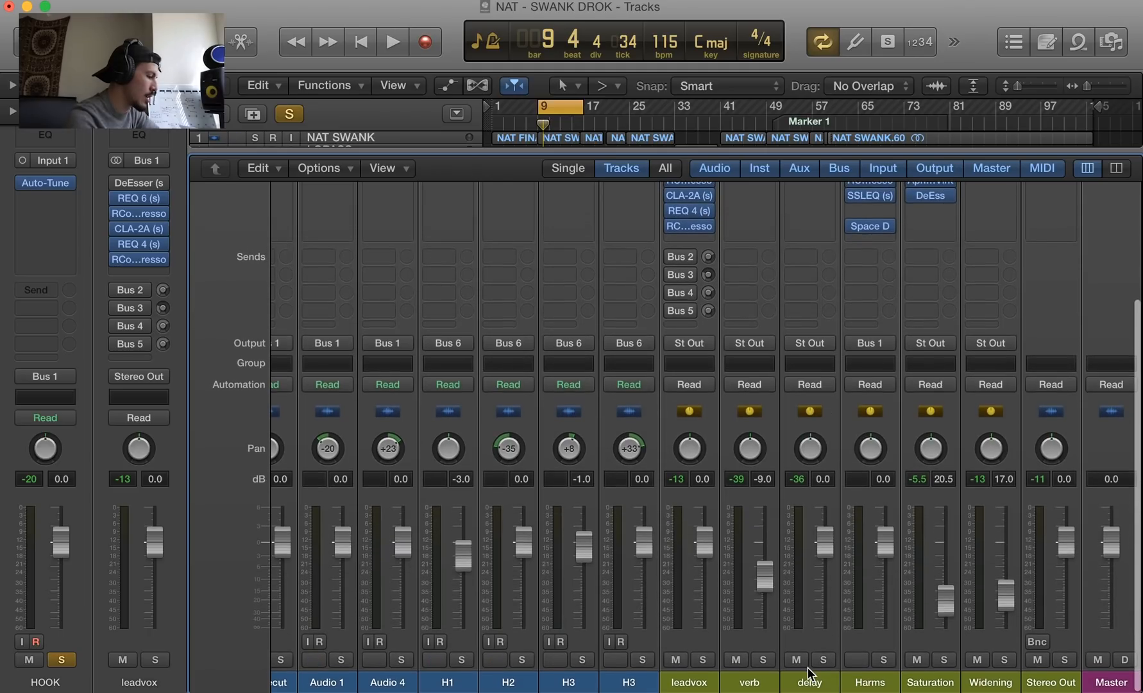
click(763, 659)
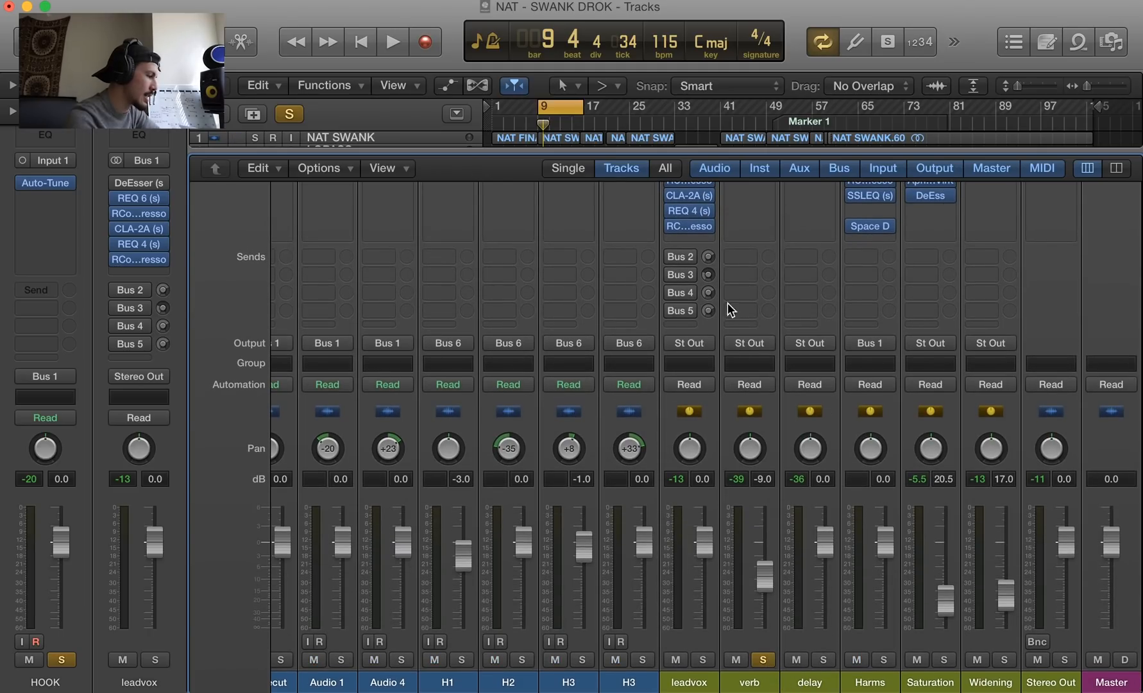
alt+click(708, 258)
mouse_move(708, 258)
mouse_down()
mouse_move(708, 272)
mouse_move(708, 257)
mouse_up()
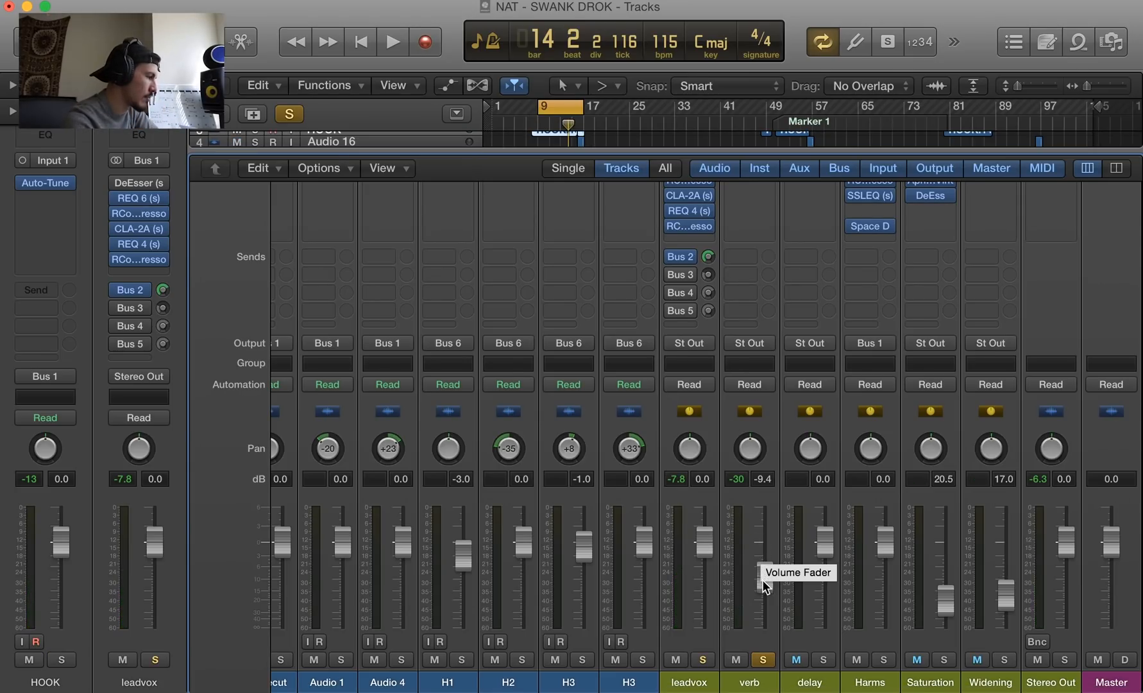
Set the verb fader to -7.0 dB during loop playback, toggling the leadvox solo to compare, and stop playback
key(space)
mouse_move(761, 576)
mouse_down()
mouse_move(763, 503)
mouse_move(761, 573)
mouse_up()
click(703, 661)
click(703, 661)
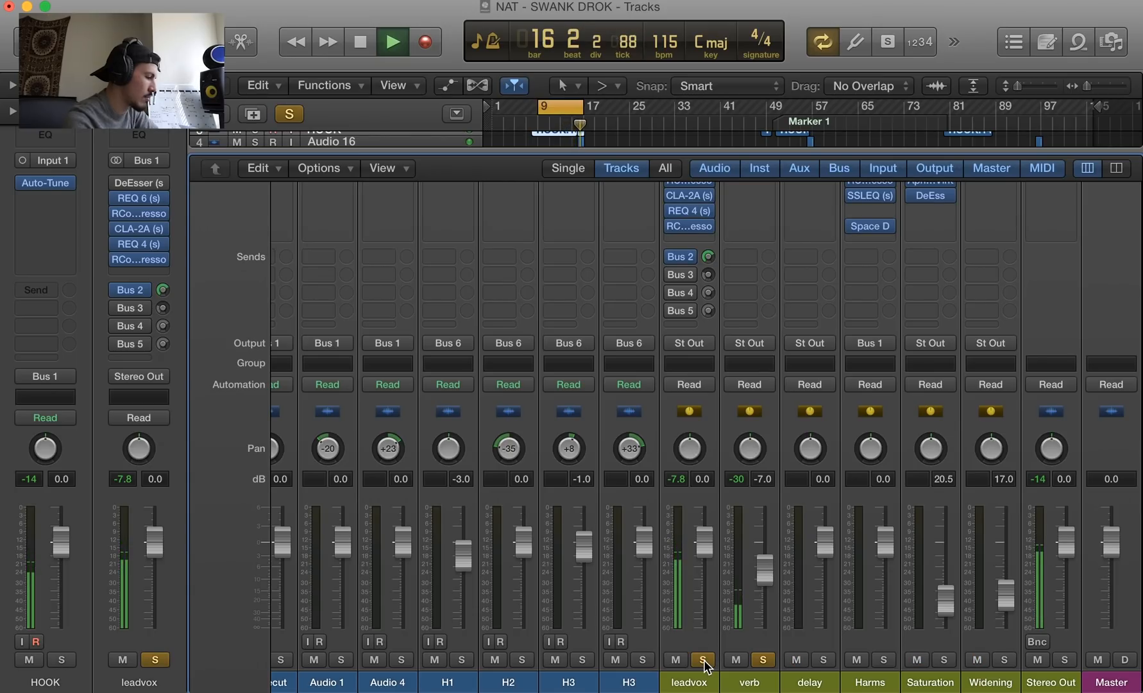
key(space)
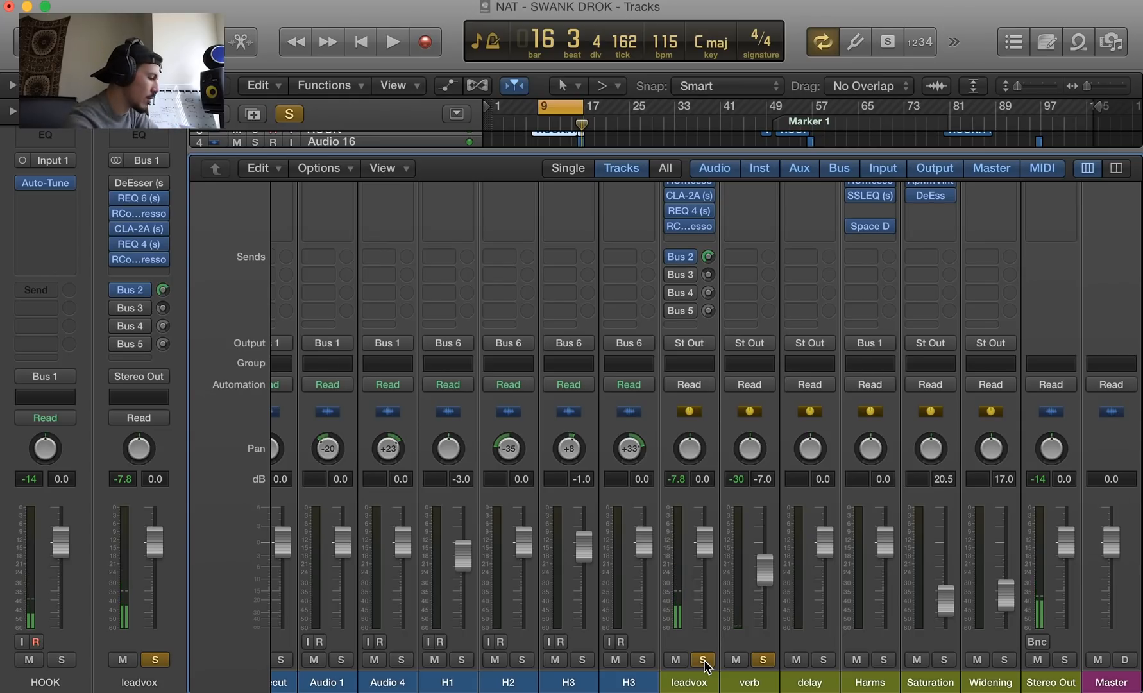
Raise the verb fader to -5.0 dB during loop playback, toggling the verb channel's solo and mute to compare, and stop playback
key(space)
mouse_move(762, 583)
mouse_down()
mouse_move(762, 514)
mouse_move(769, 571)
mouse_up()
click(763, 659)
click(736, 660)
click(735, 659)
click(762, 659)
key(space)
Review the 1.3s Medium Hall preset in the verb channel's Space Designer, closing the window
scroll(761, 443, up, 5)
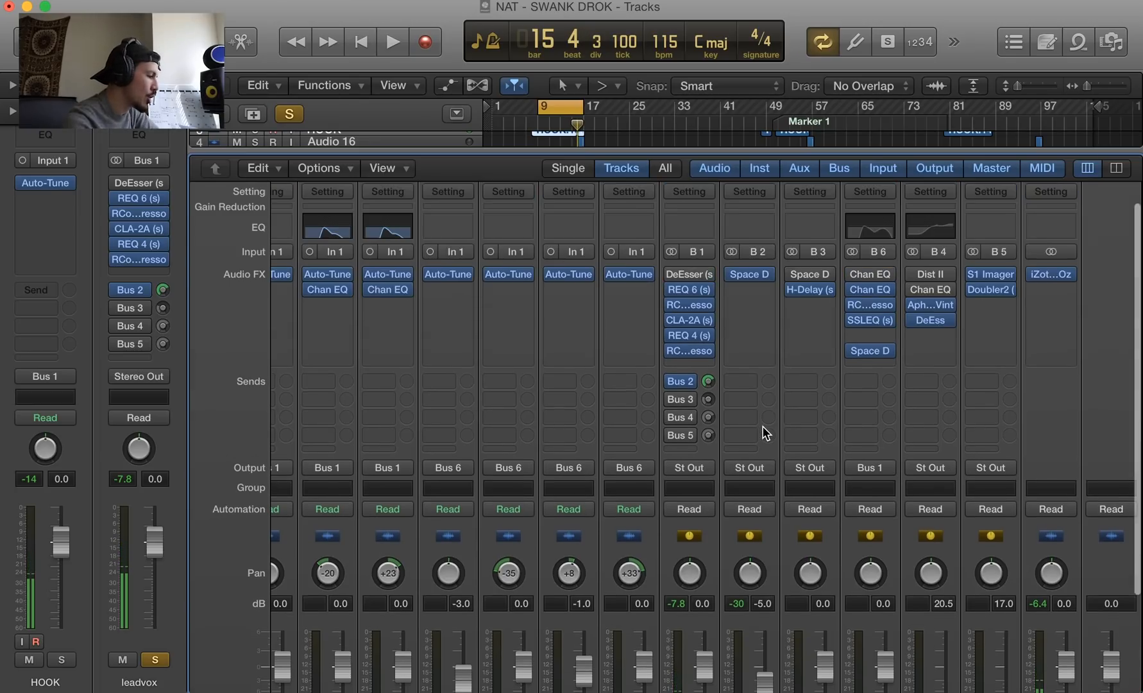
mouse_move(756, 297)
click(751, 300)
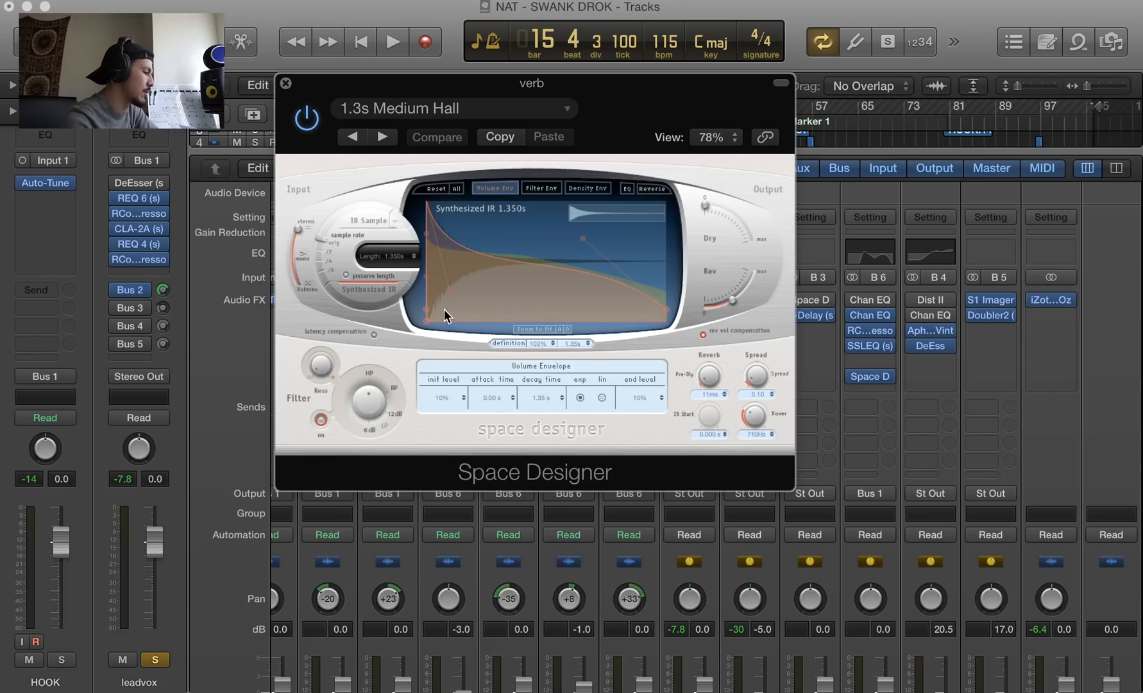
click(286, 84)
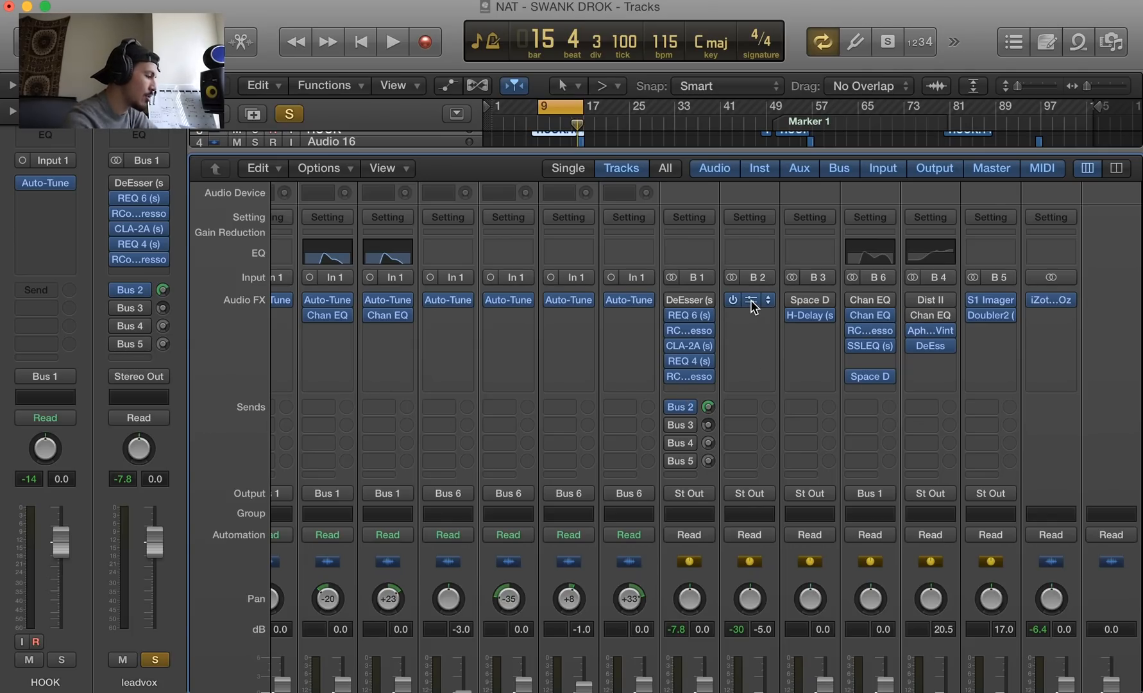
Turn the leadvox channel's Bus 3 send back on, and play the loop with the delay channel soloed instead of verb
scroll(776, 308, down, 2)
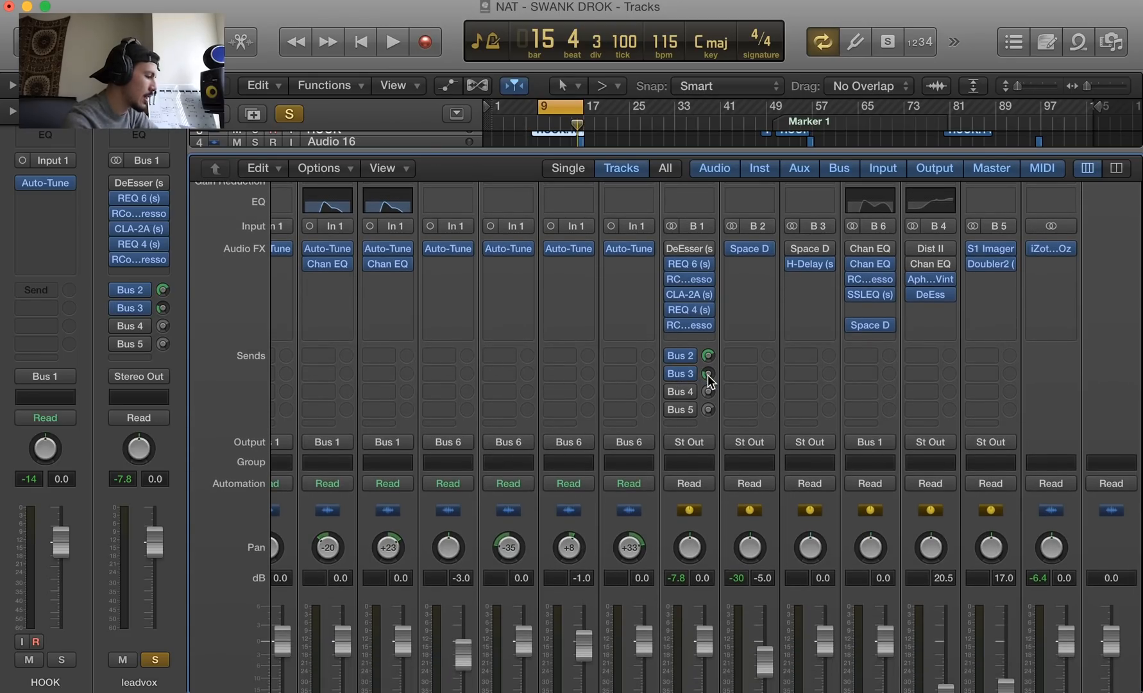
scroll(708, 374, down, 3)
drag(706, 329, 705, 330)
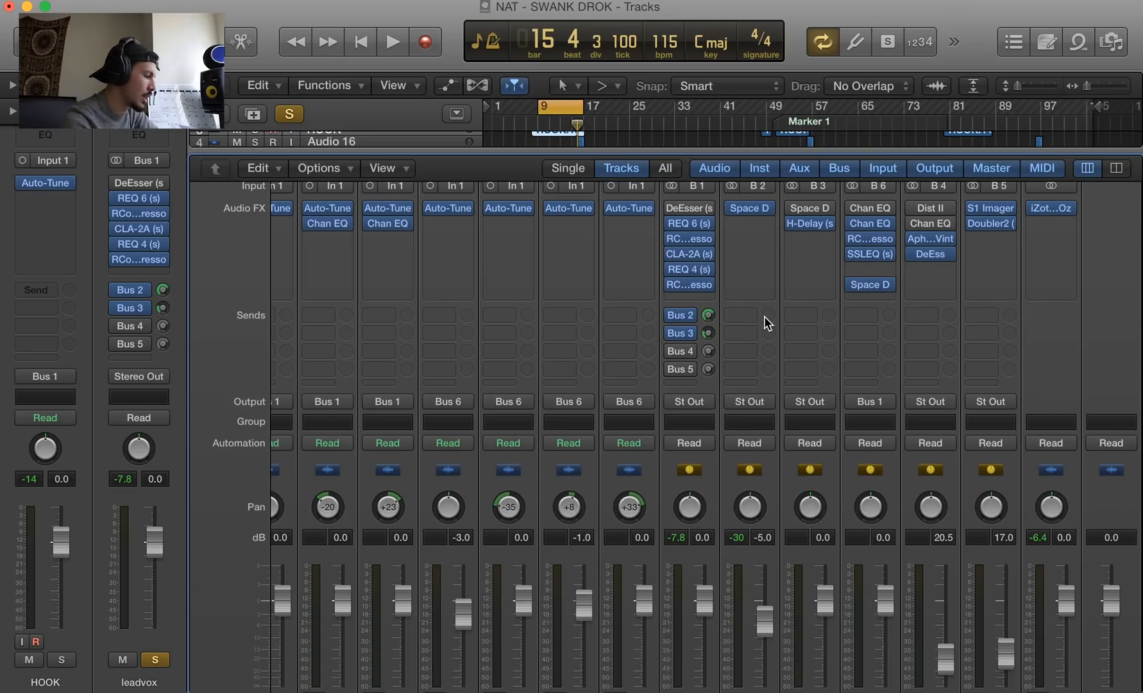
scroll(768, 323, down, 3)
click(825, 661)
click(761, 661)
key(space)
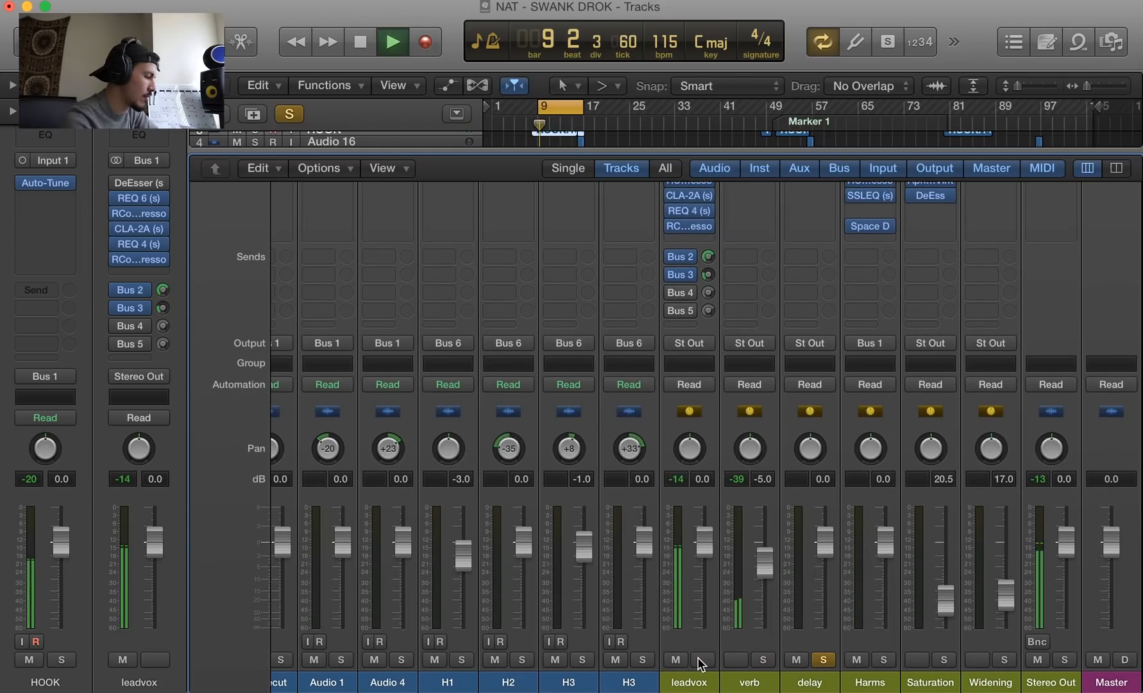
Review the H-Delay's 1/2 delay time and host-synced tempo on the delay channel, stopping playback and closing the plug-in
scroll(750, 298, up, 5)
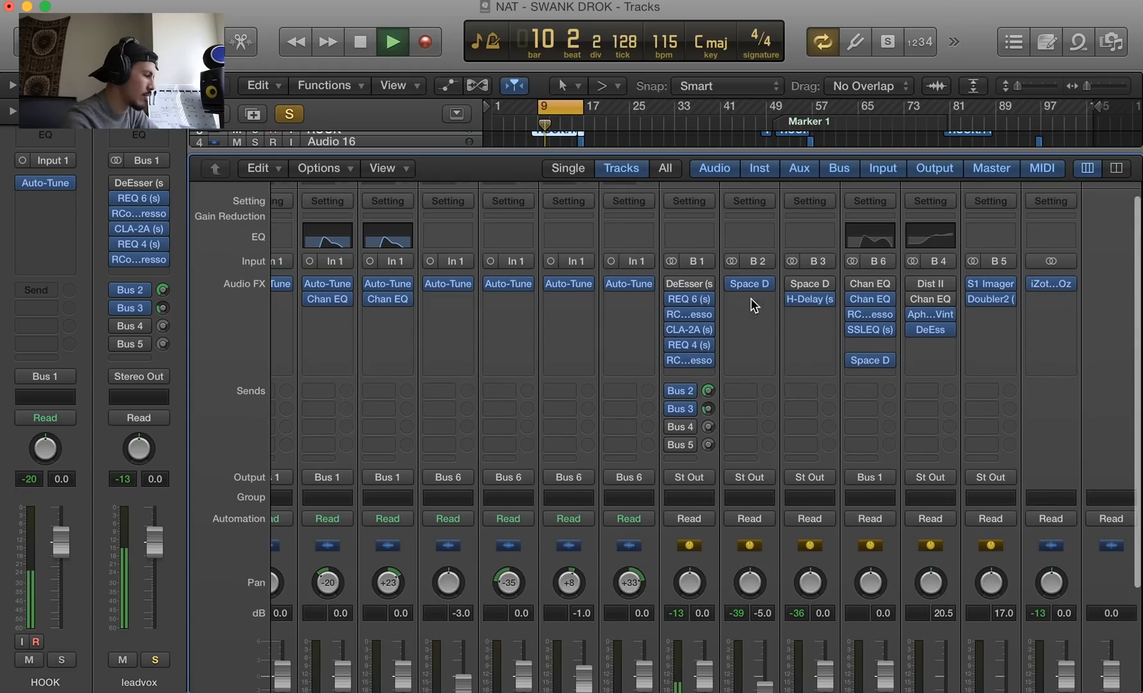
click(812, 298)
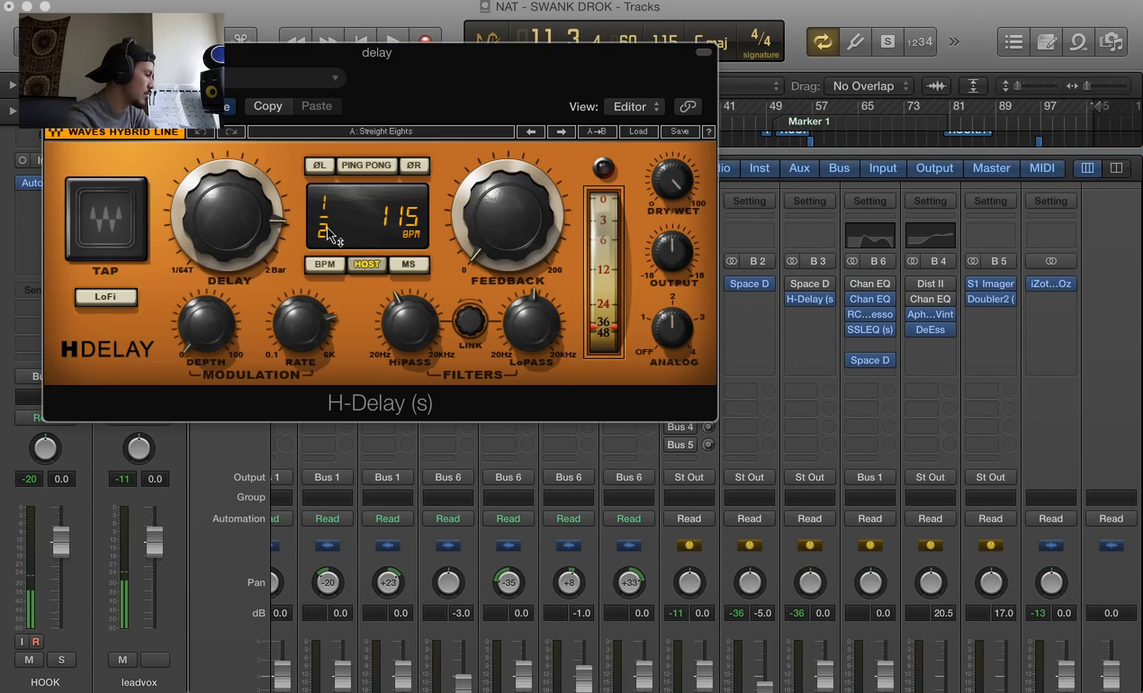
click(54, 53)
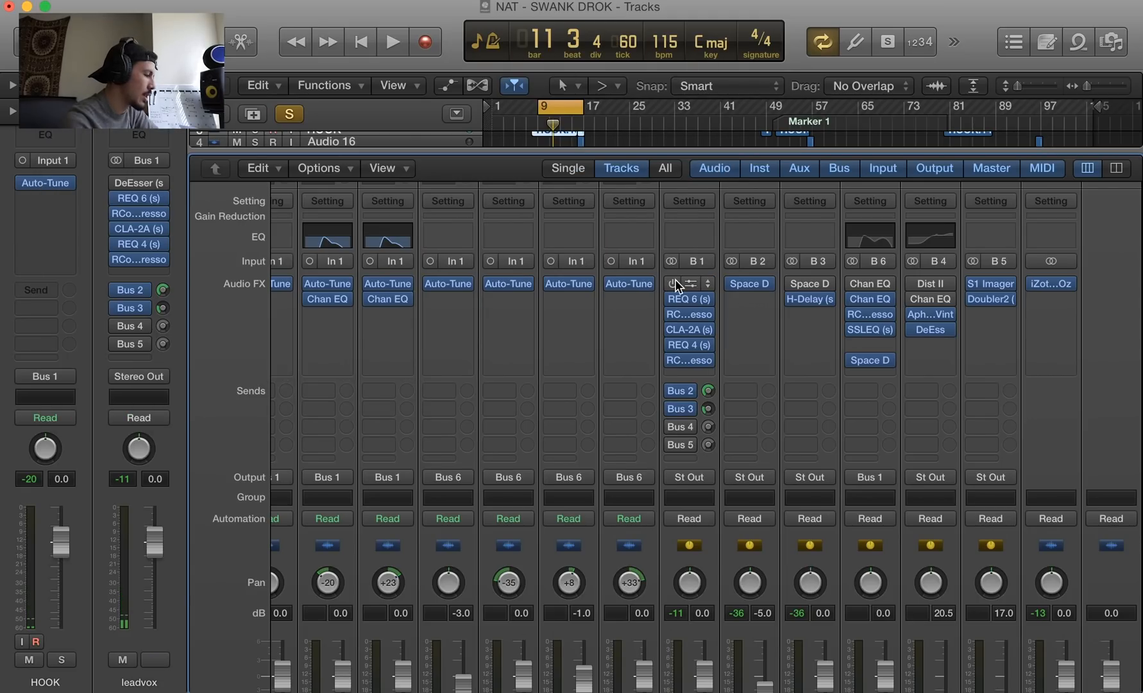
click(818, 299)
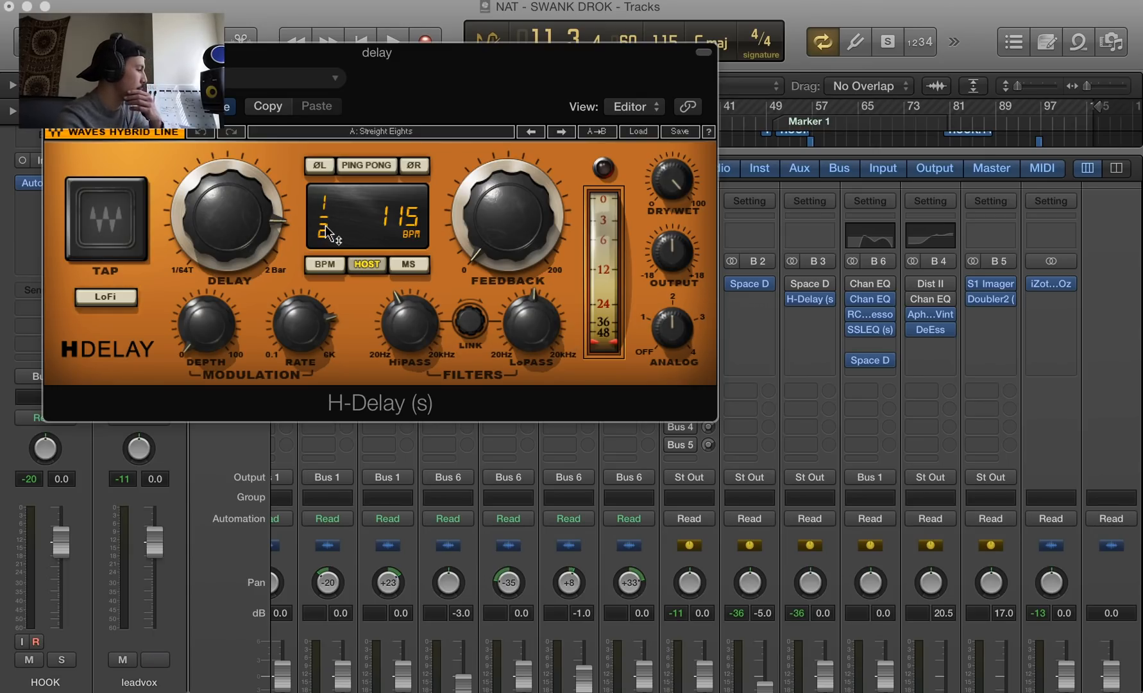
key(s)
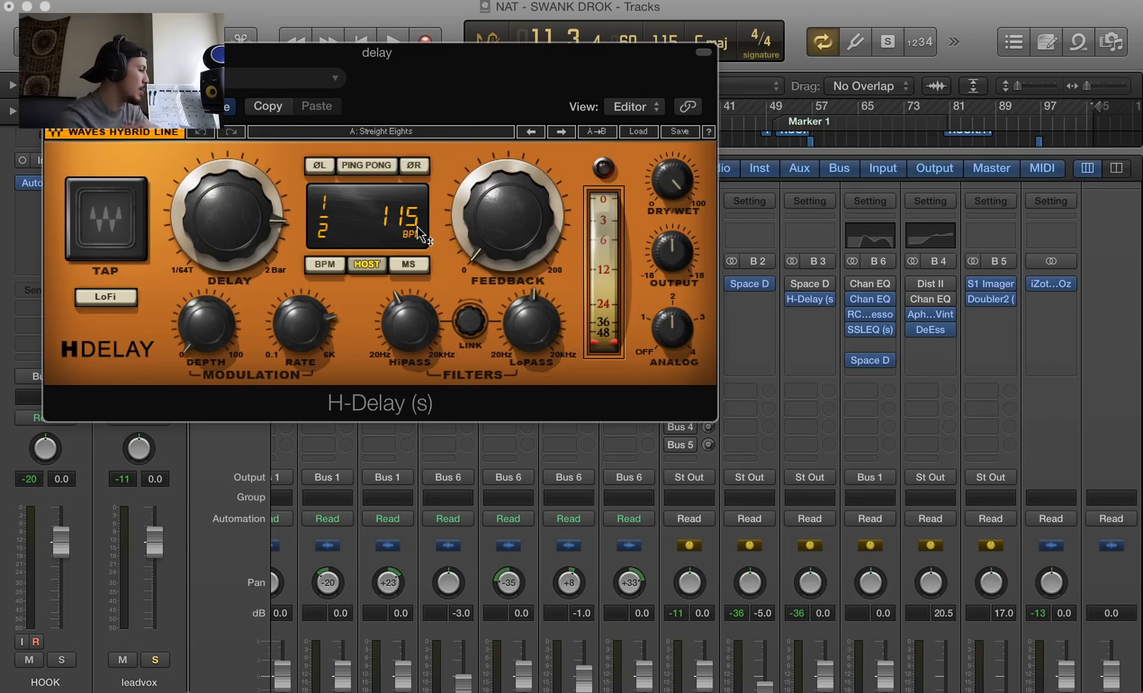
key(s)
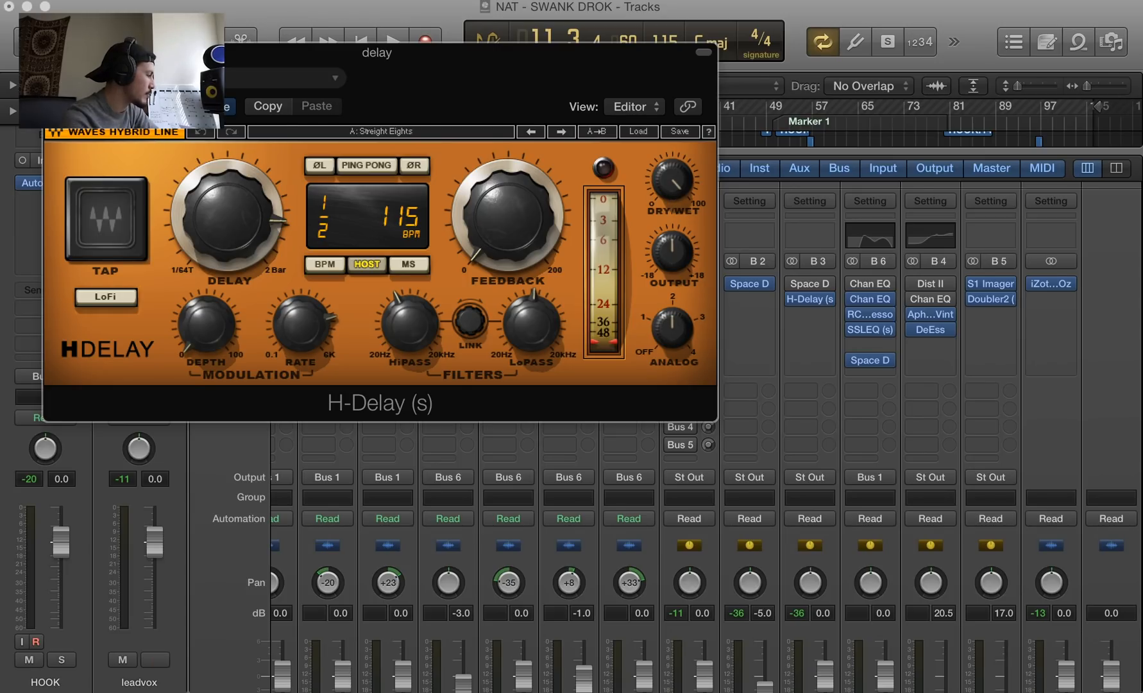
key(super+w)
Clear all solos and play the loop to hear the reverb and delay in the full mix
scroll(806, 306, down, 5)
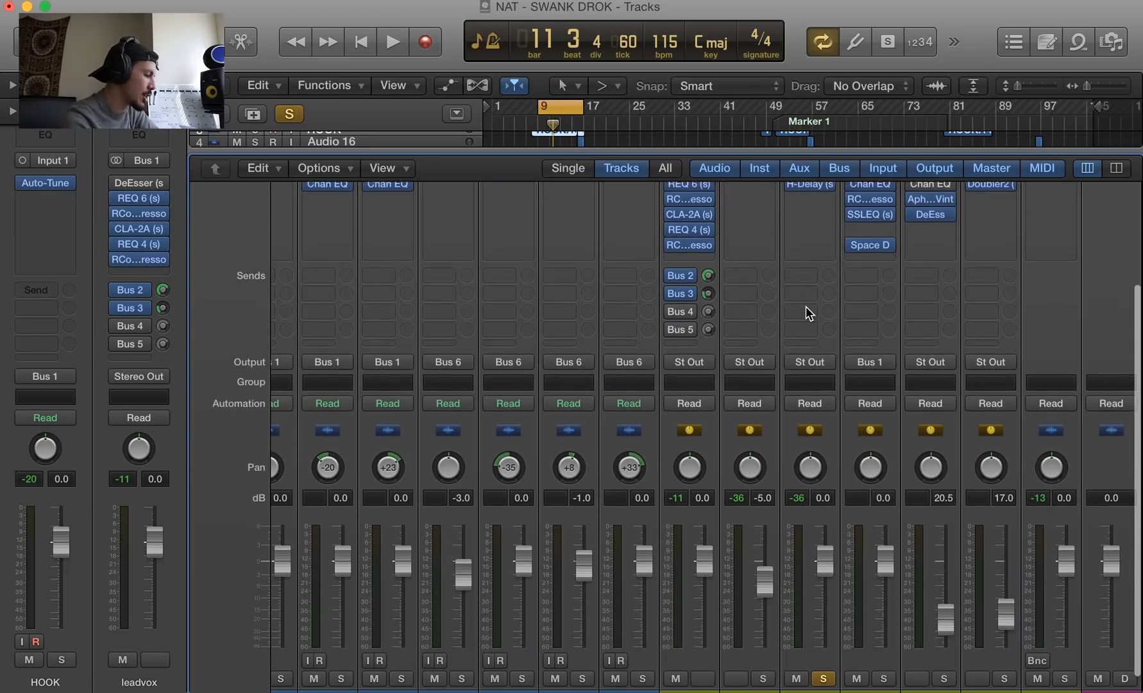
alt+click(825, 659)
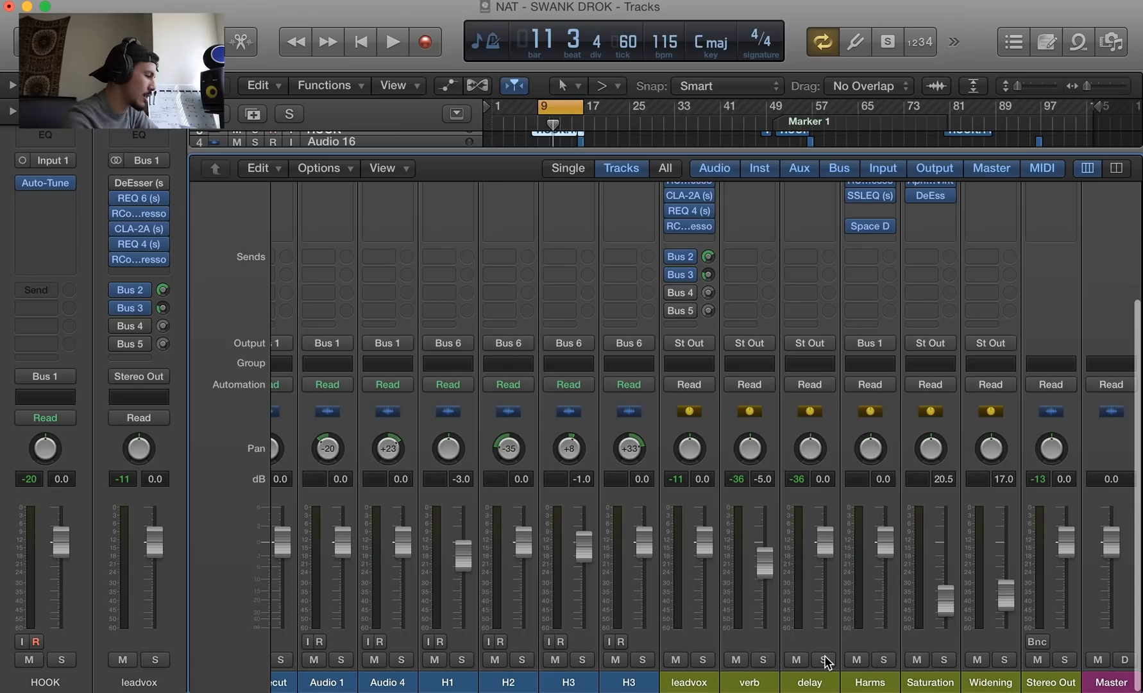
key(space)
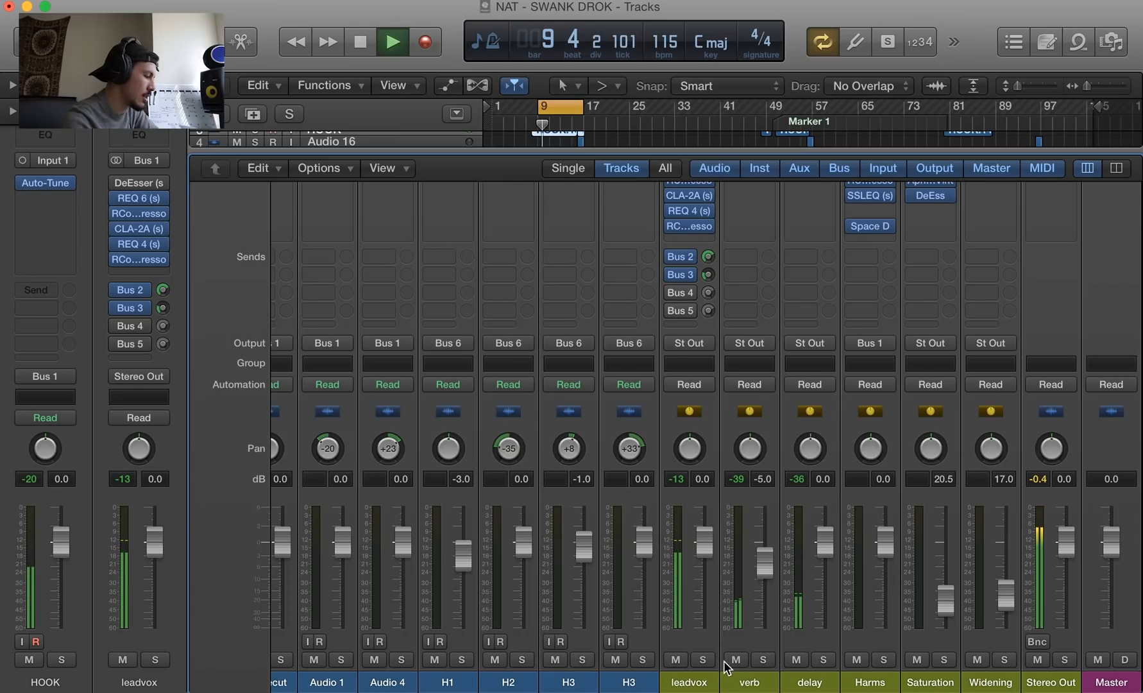
Briefly solo the leadvox channel during loop playback, return to the full mix, and stop playback
click(704, 660)
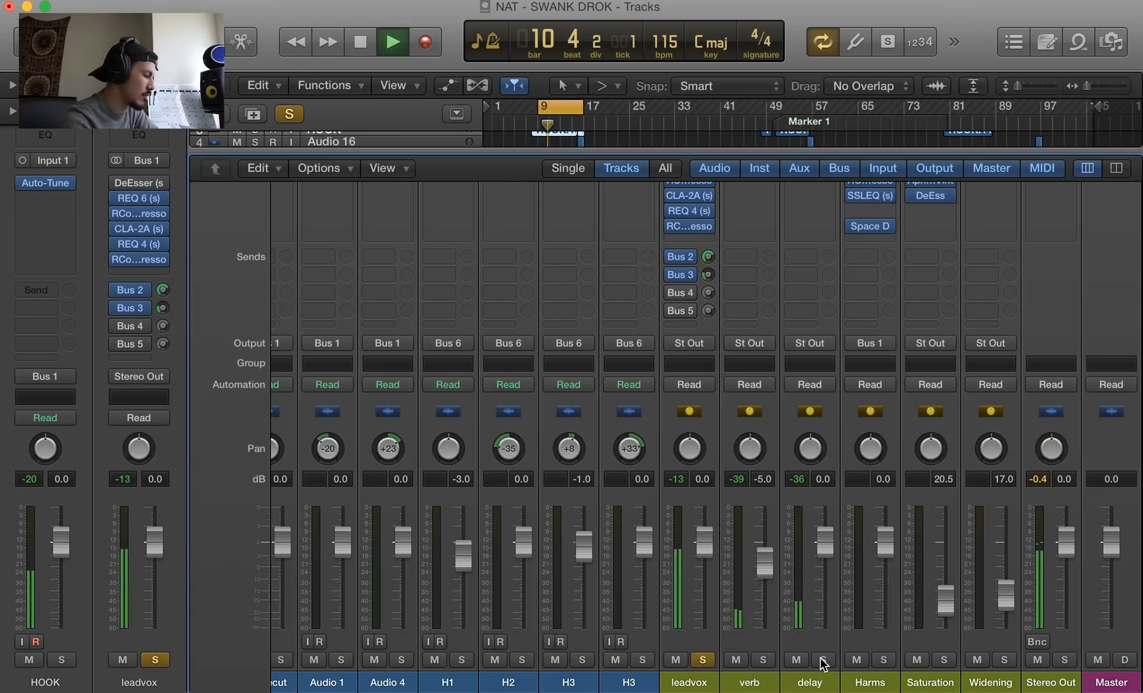
click(710, 660)
key(space)
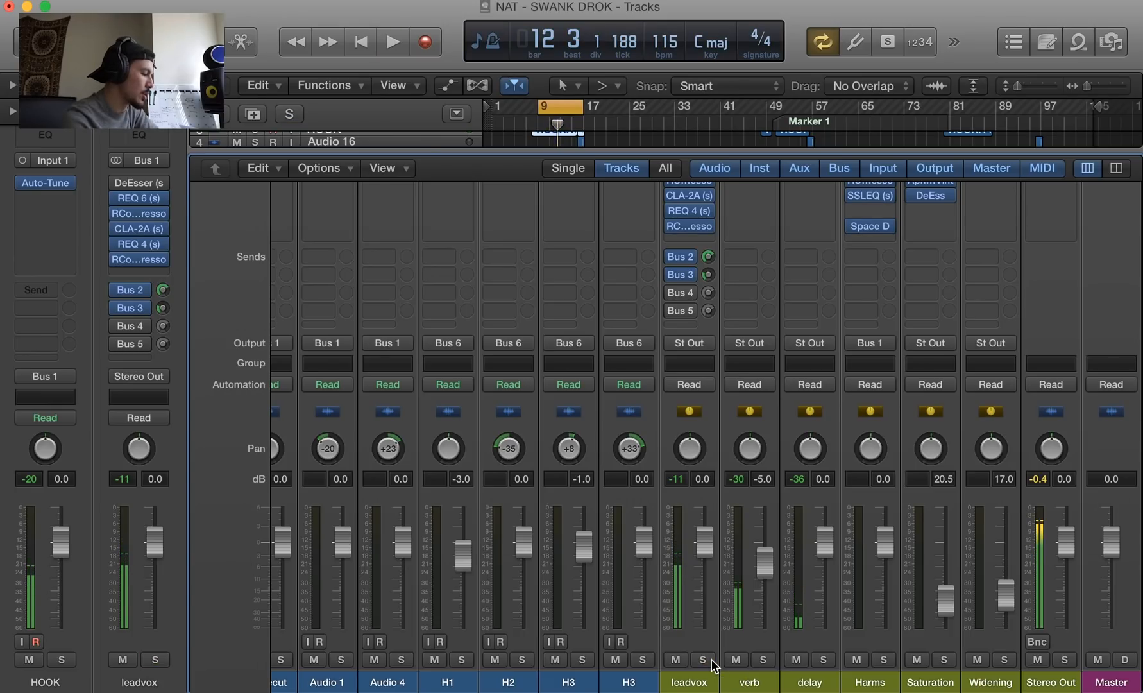
Review the Aphex Vintage Exciter settings on the Saturation channel, closing the plug-in window
scroll(702, 340, up, 3)
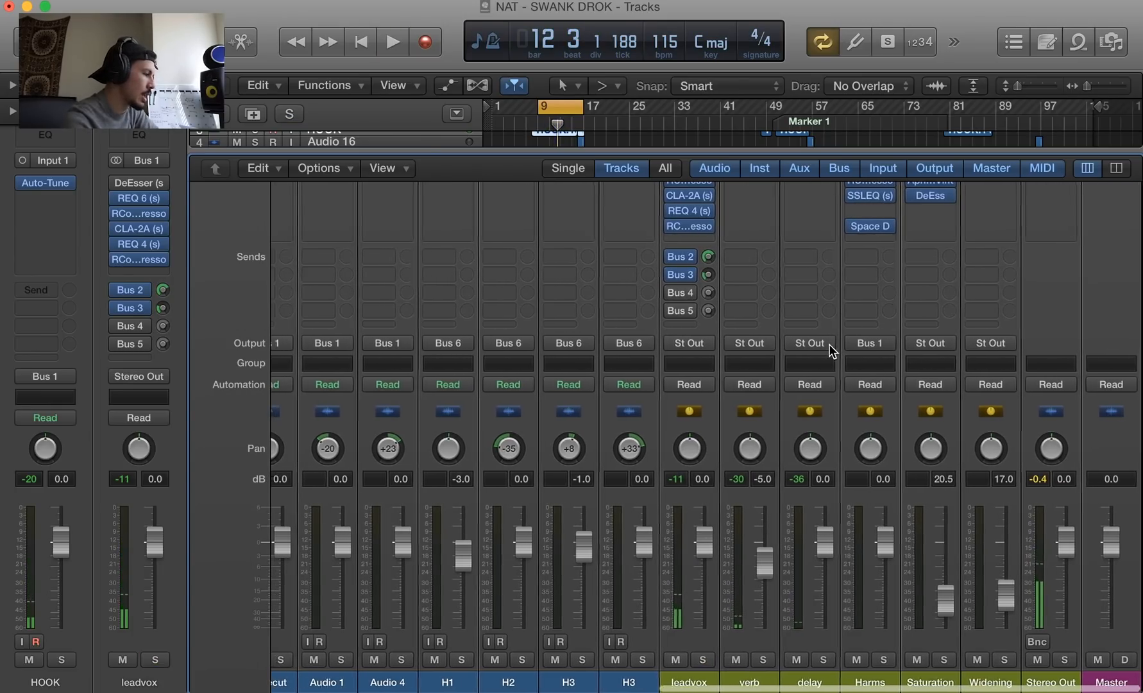
scroll(891, 401, down, 2)
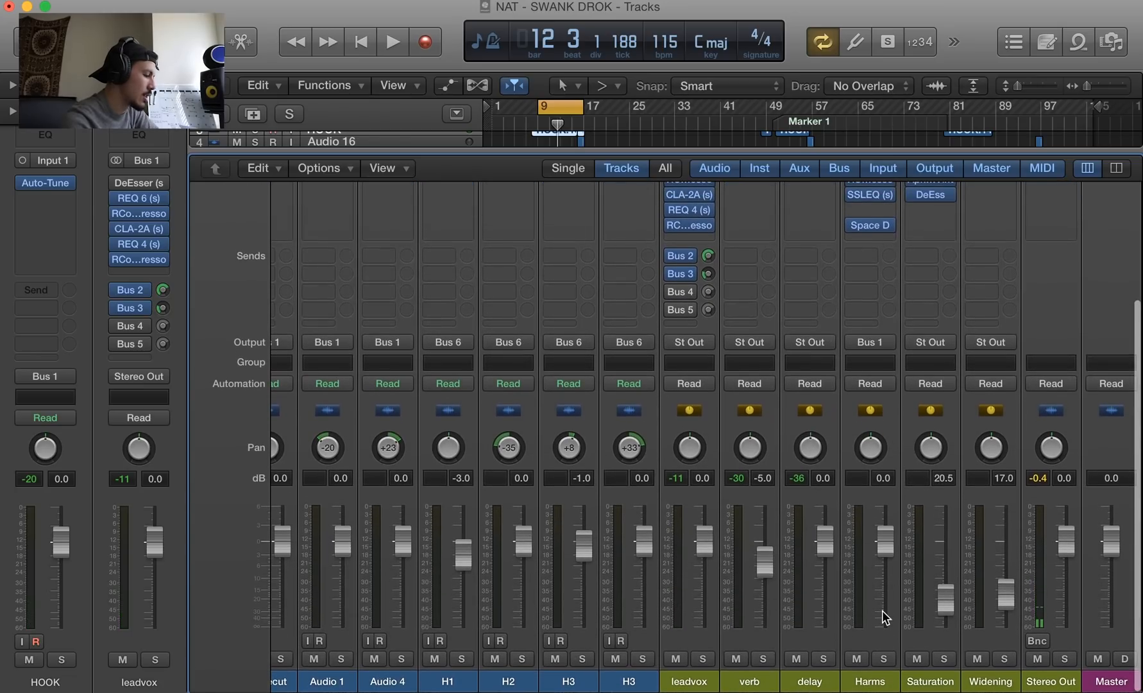
scroll(936, 449, up, 5)
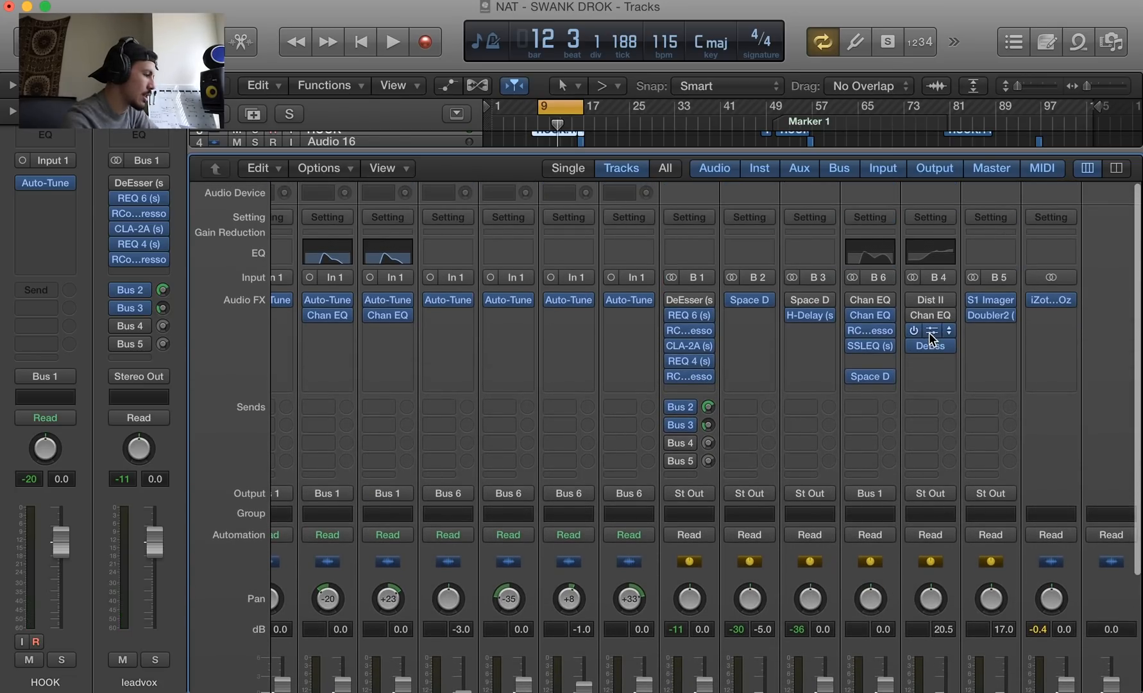
click(931, 330)
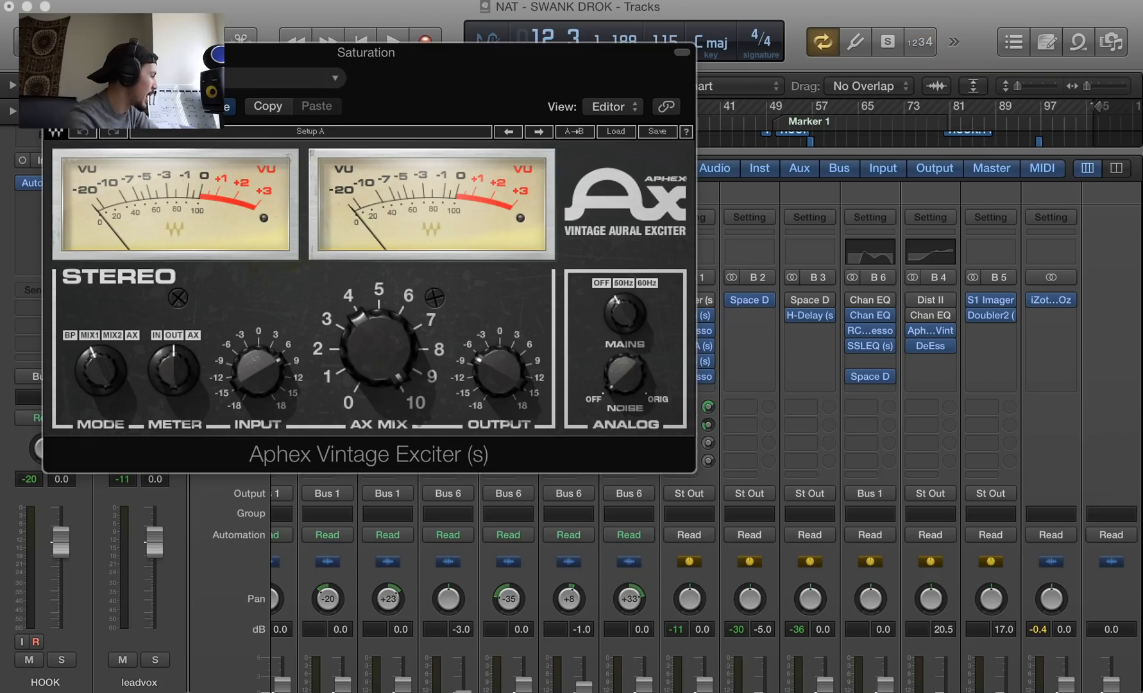
drag(153, 65, 260, 75)
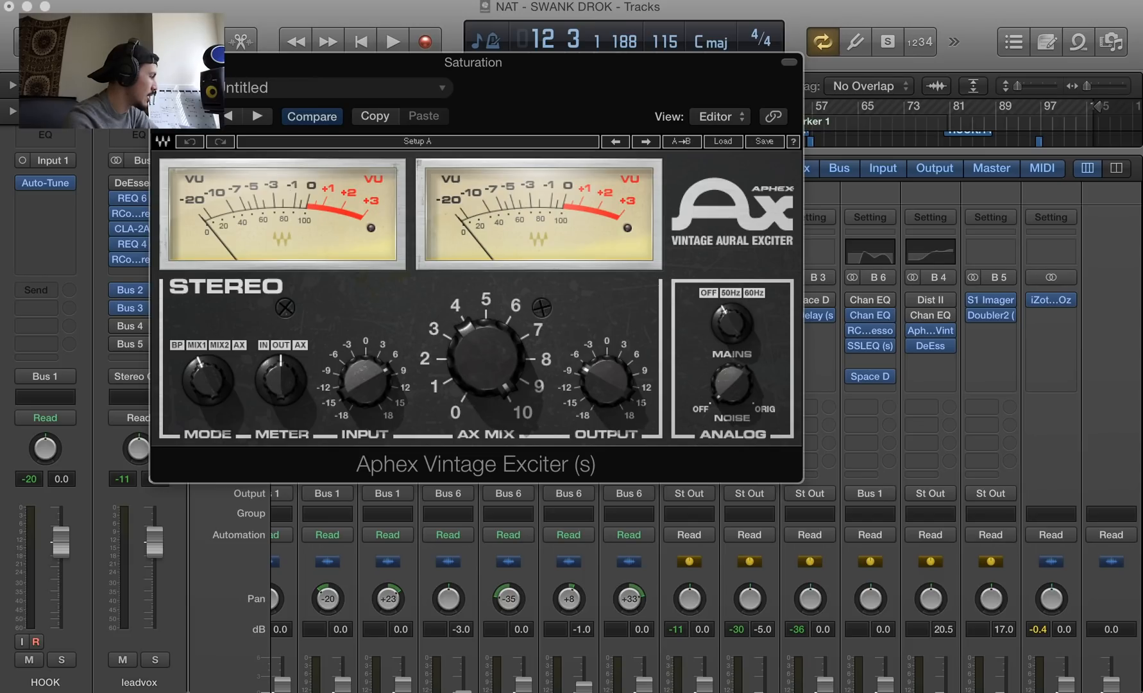
key(super+w)
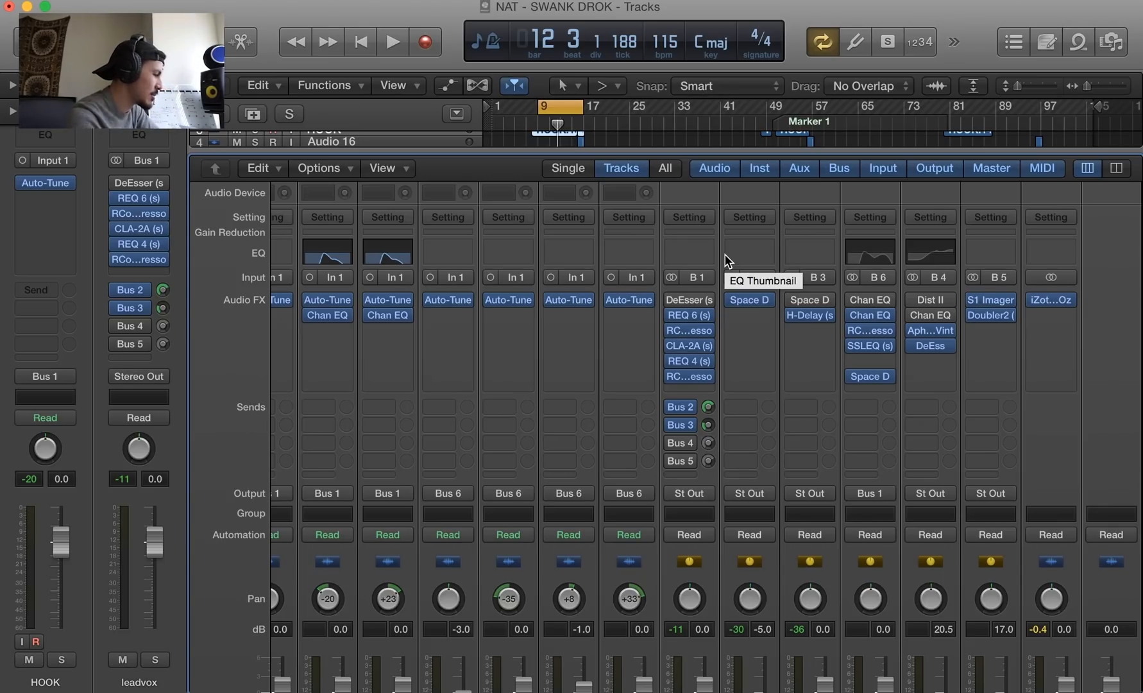
Solo the Saturation channel and play the loop, toggling the leadvox channel's solo on and off
scroll(785, 323, down, 5)
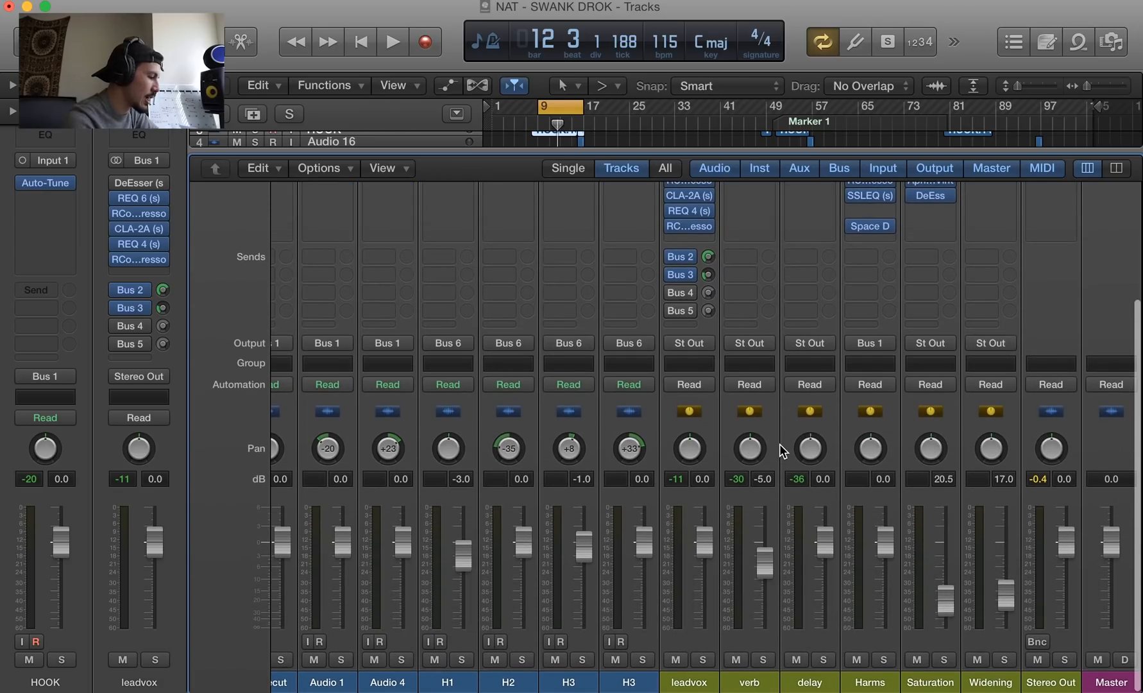
scroll(938, 460, up, 2)
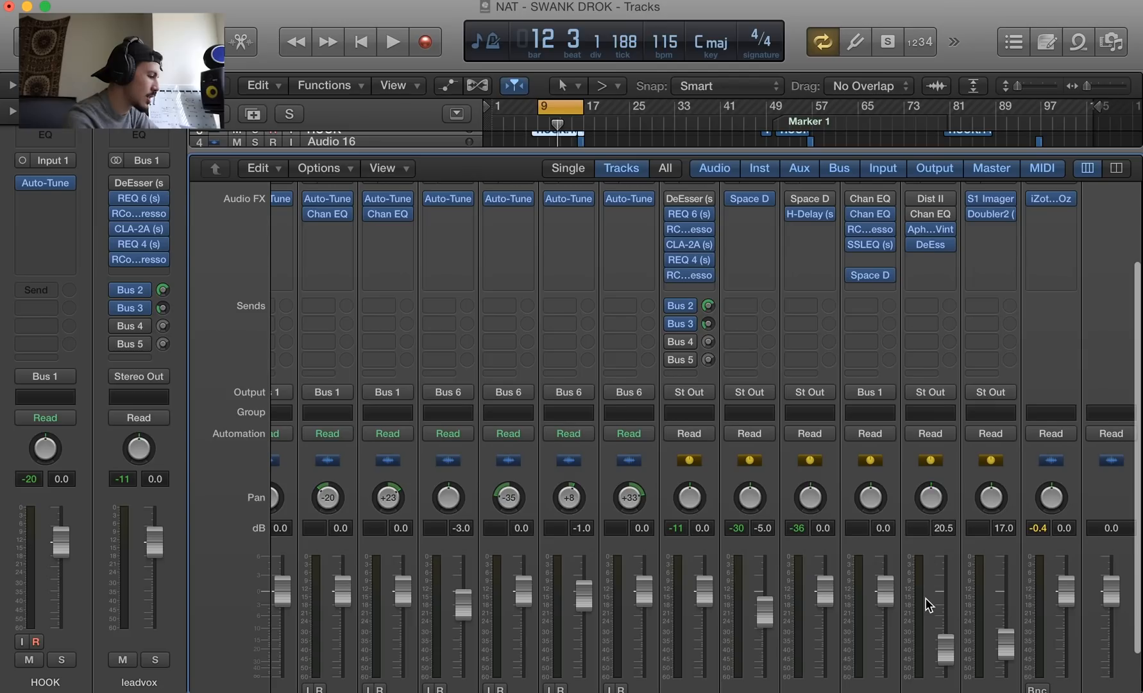
scroll(936, 623, down, 2)
click(942, 660)
key(space)
click(705, 659)
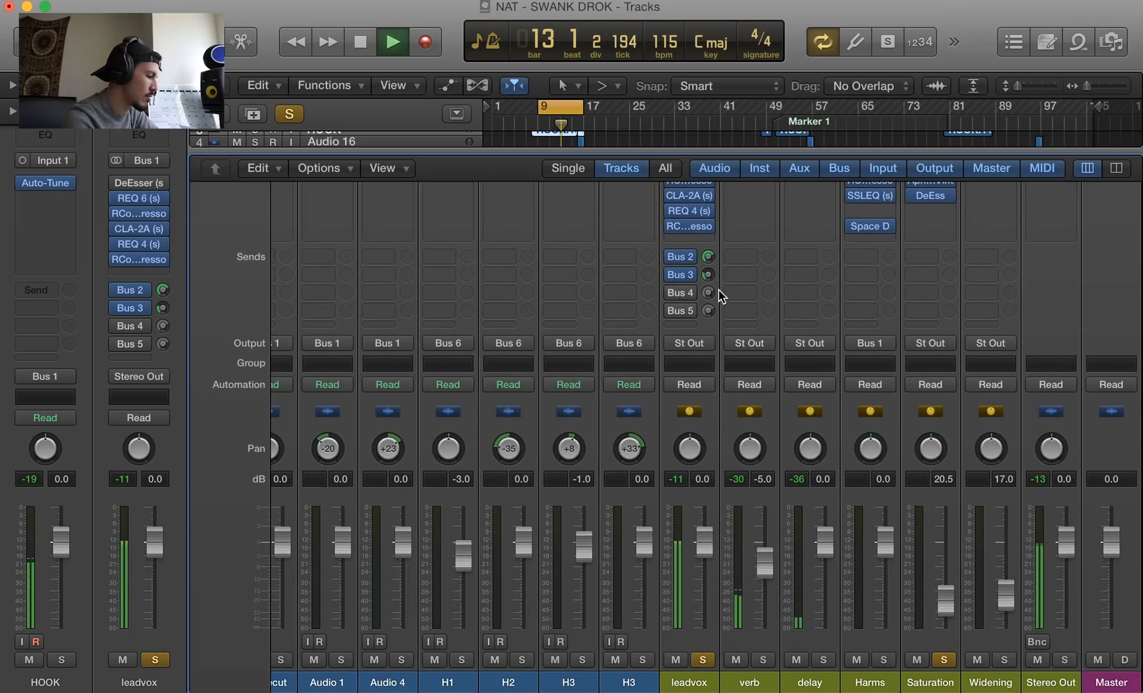
click(706, 659)
Raise the Saturation channel's fader to 6.0 dB with leadvox soloed, and turn on the leadvox channel's Bus 4 send
drag(946, 601, 945, 539)
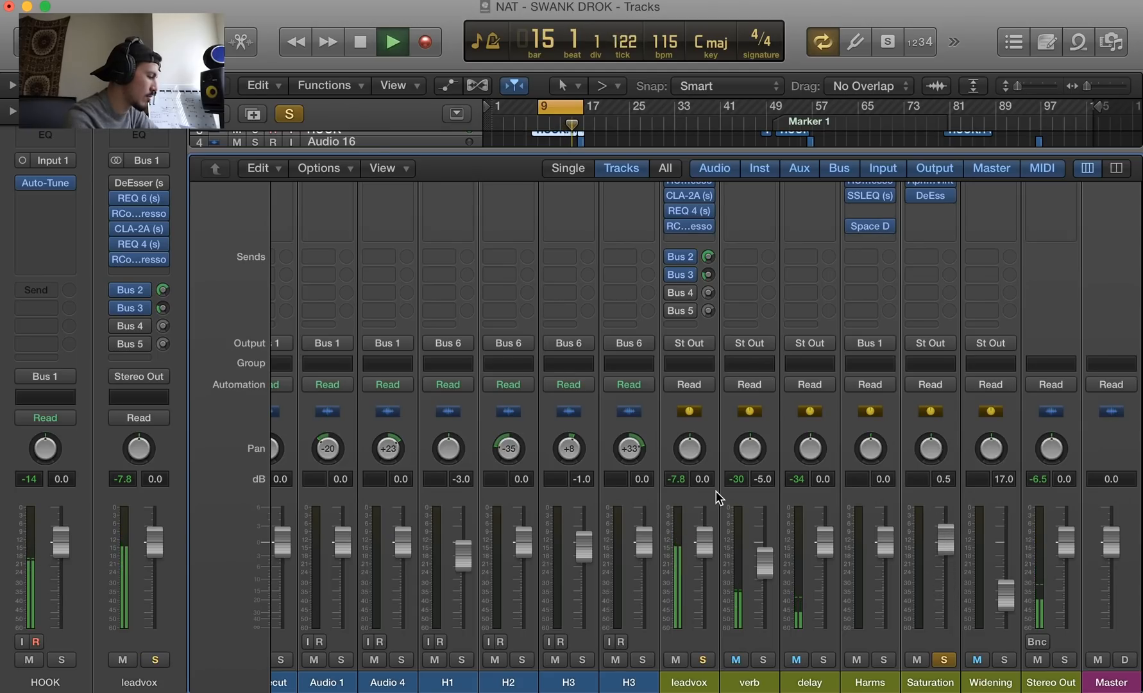
click(703, 661)
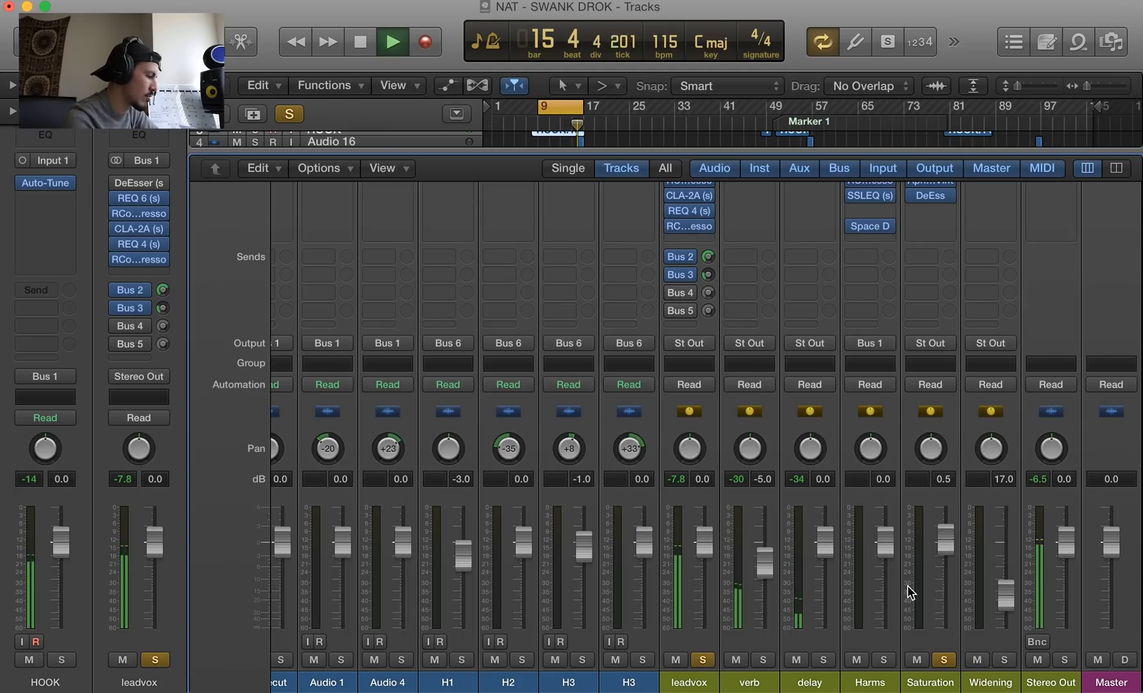
drag(946, 539, 946, 505)
scroll(681, 567, left, 2)
scroll(681, 568, left, 5)
scroll(682, 567, right, 7)
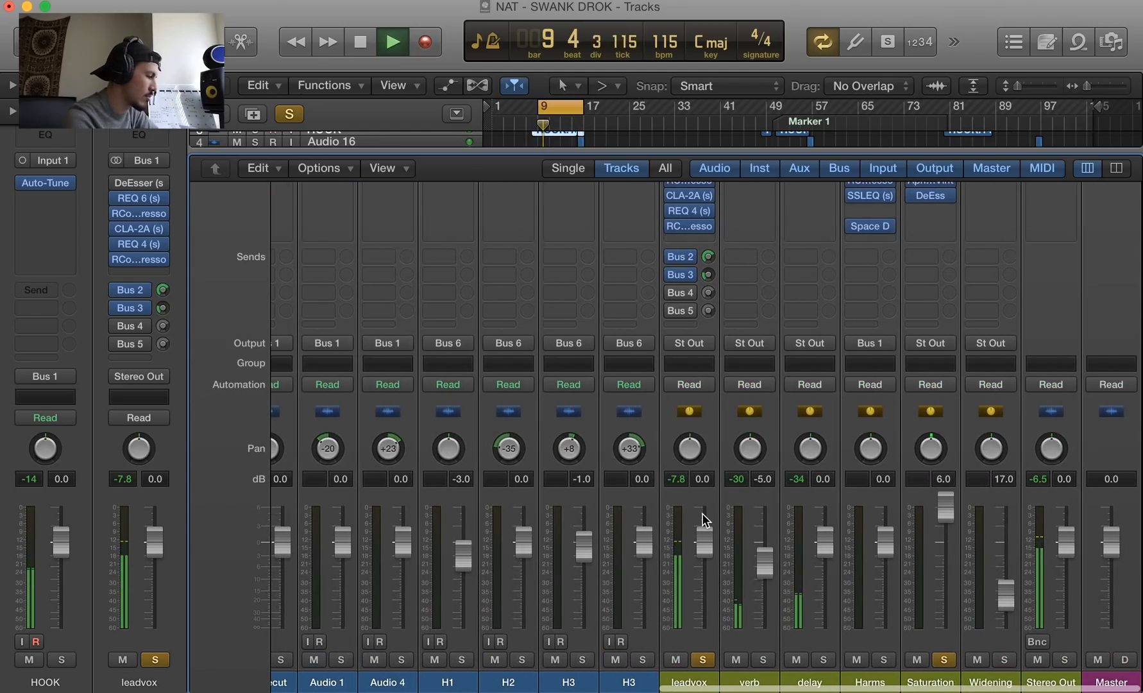
scroll(928, 303, up, 5)
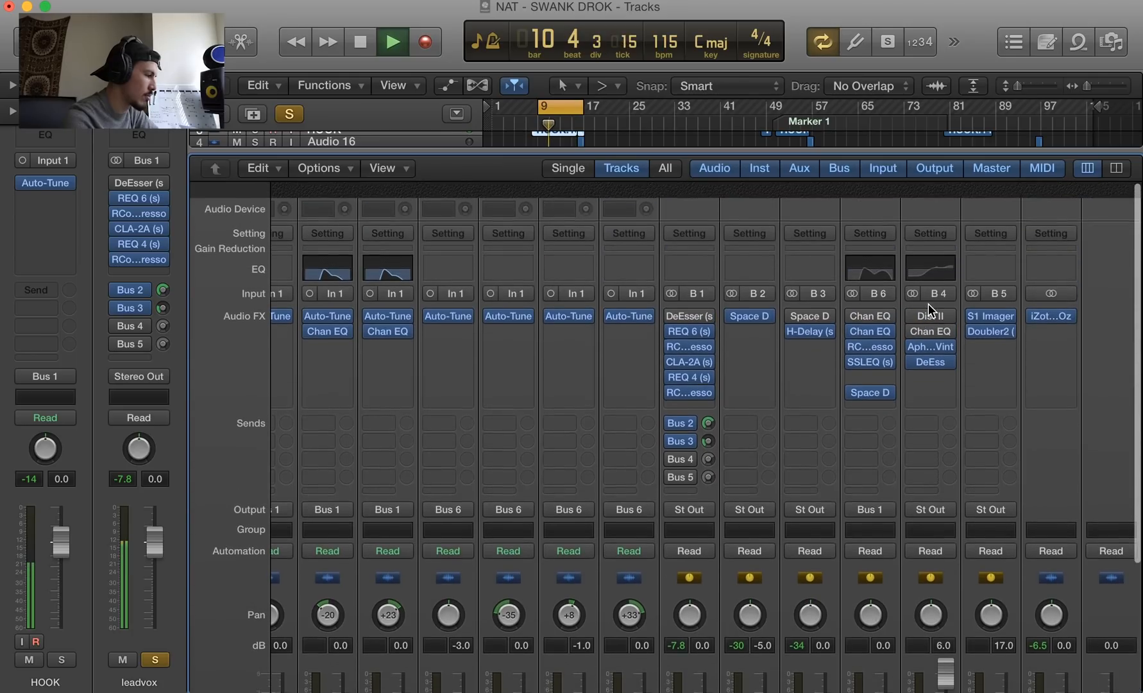
scroll(927, 303, down, 5)
click(671, 295)
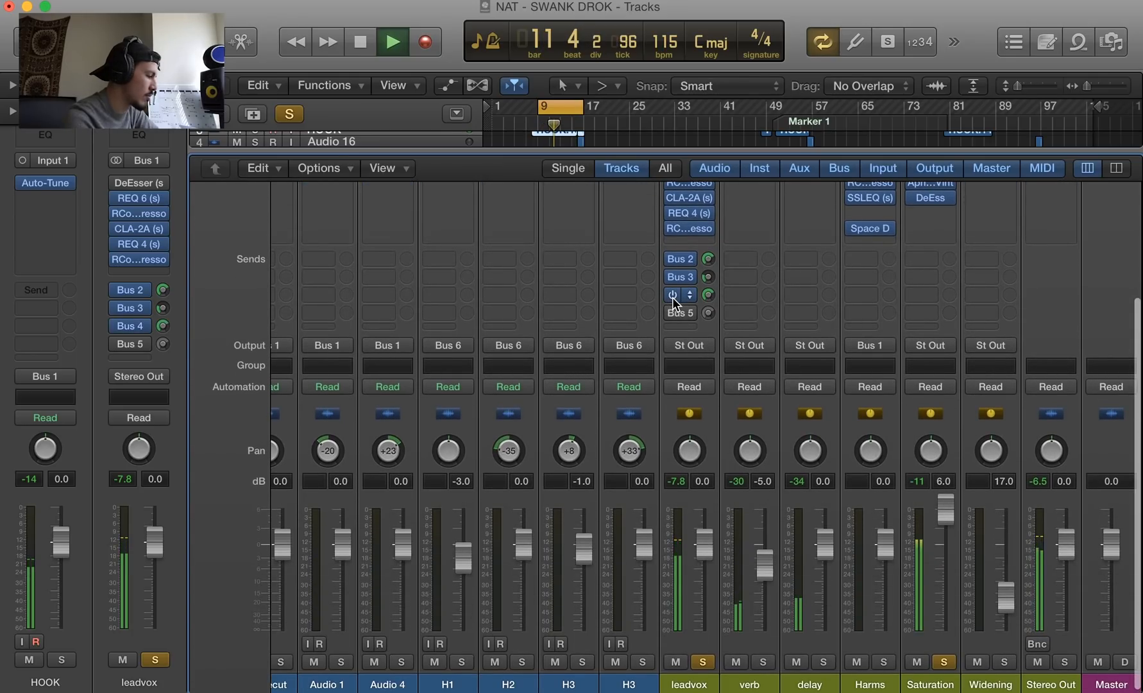
Unsolo leadvox, lower the Saturation channel's fader to -18.0 dB, and stop playback
click(704, 659)
drag(945, 508, 946, 599)
key(s)
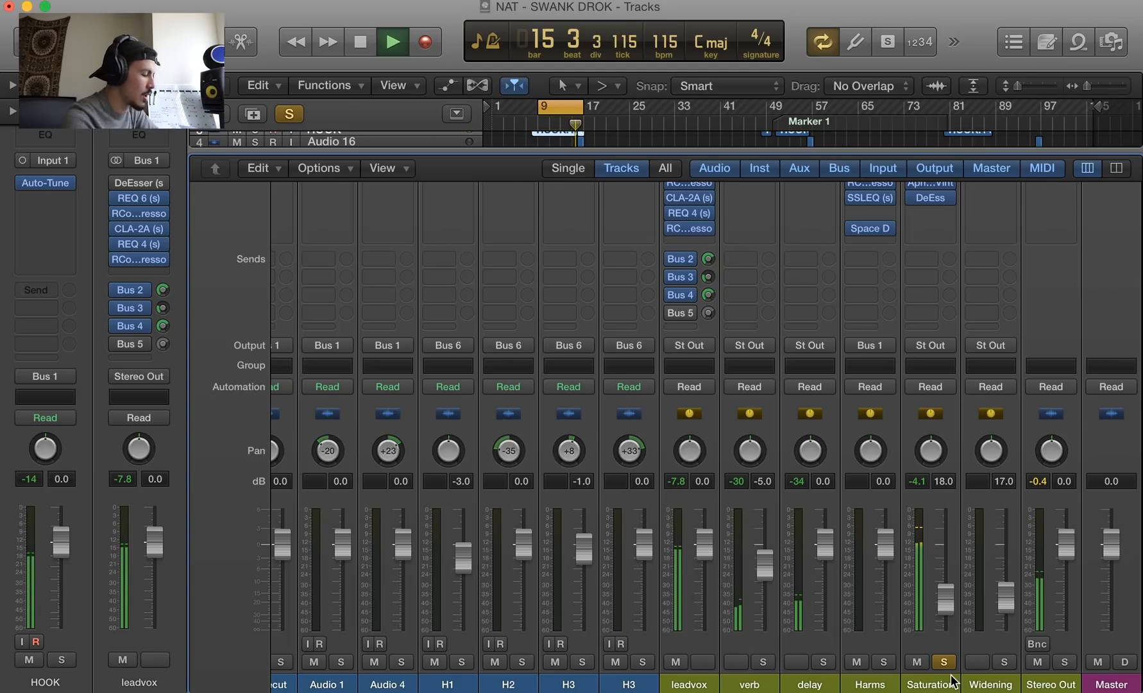
key(space)
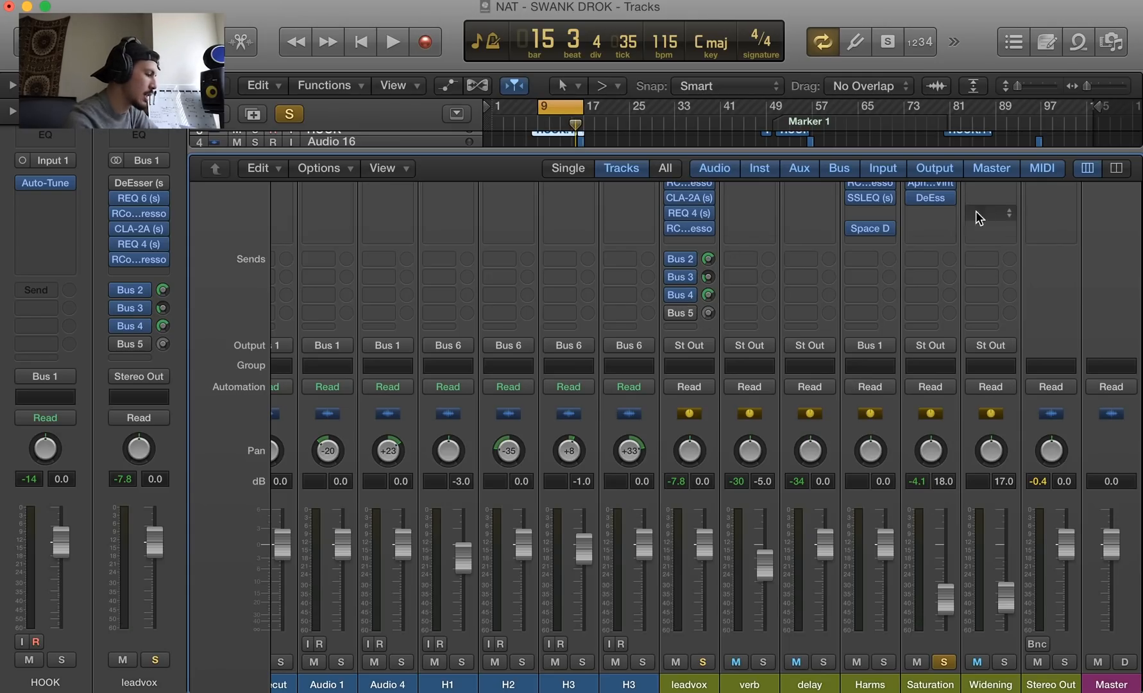
Unsolo the Saturation channel and set its fader to -17.6 dB while playing the full mix, stopping playback
click(941, 659)
key(space)
mouse_move(945, 598)
mouse_down()
mouse_move(944, 631)
mouse_move(946, 600)
mouse_up()
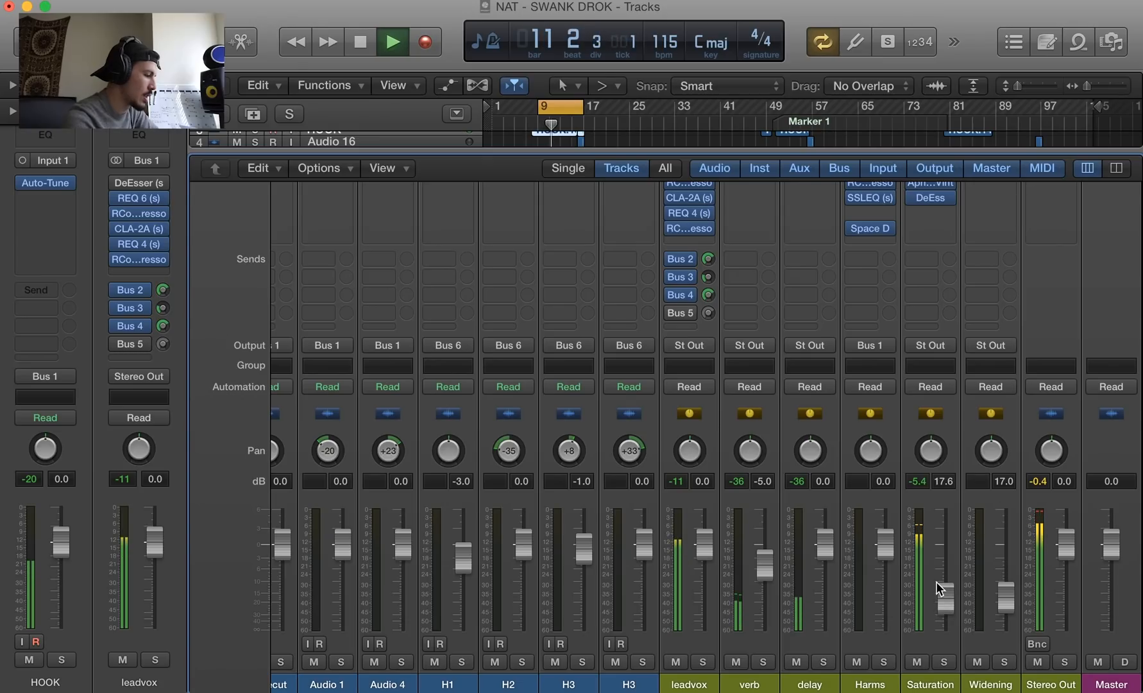
key(space)
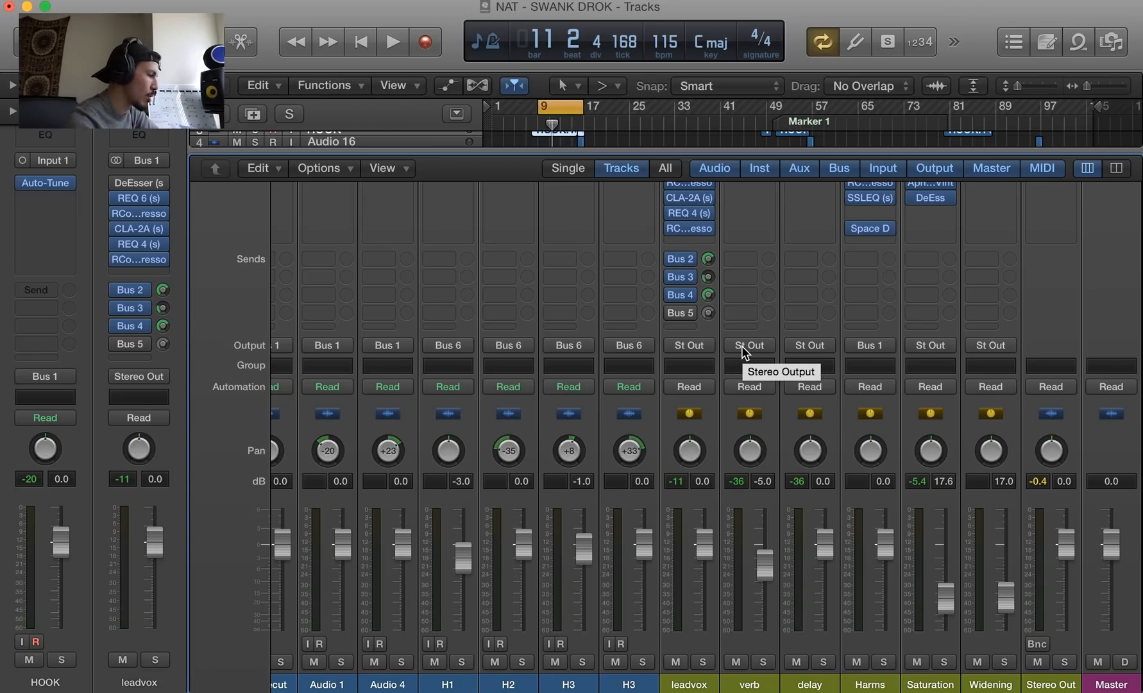
Turn on the leadvox channel's Bus 5 send to feed the Widening channel
scroll(864, 329, up, 3)
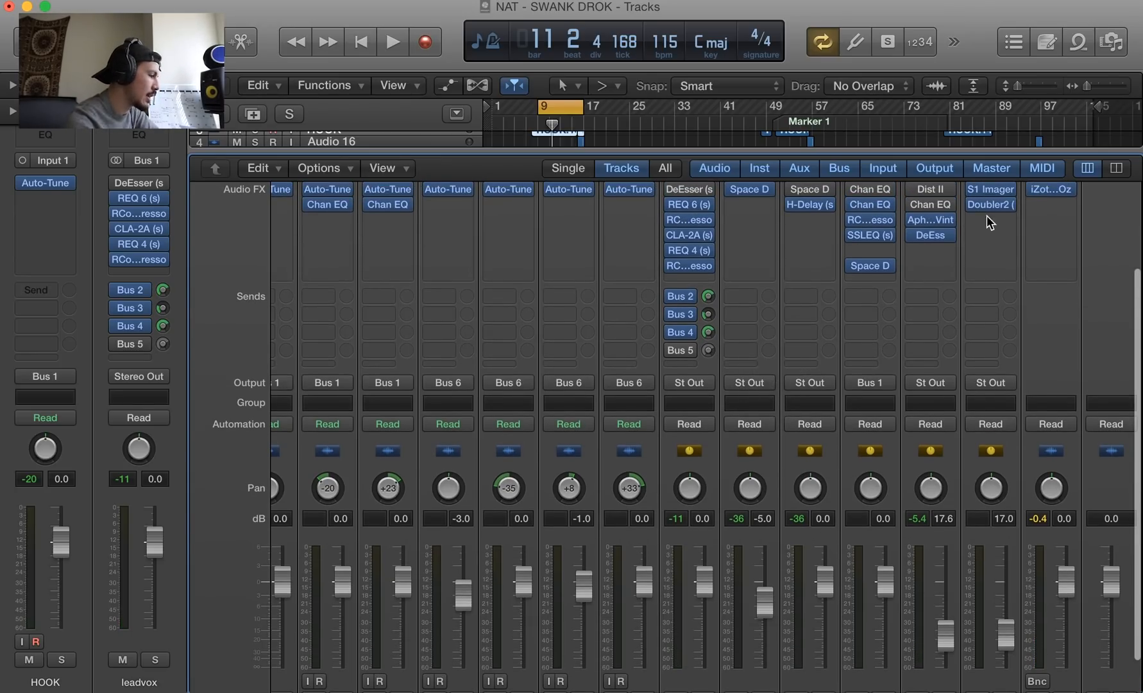
scroll(951, 255, down, 3)
scroll(668, 299, up, 1)
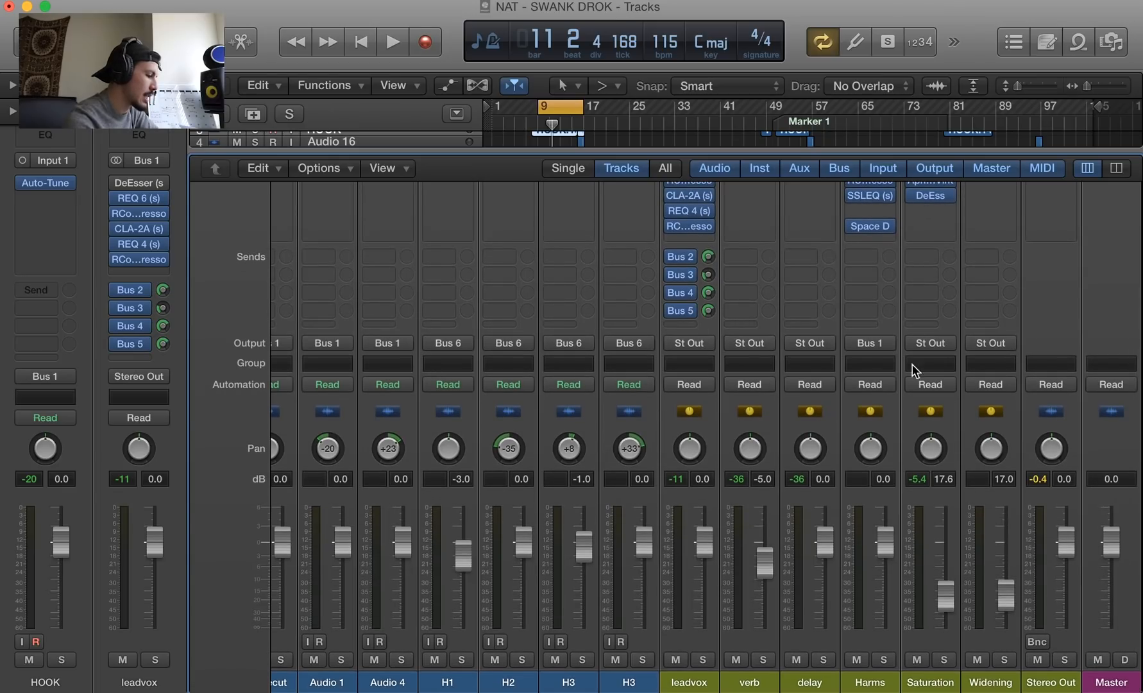
Review the Doubler2 and S1 Imager plug-ins on the Widening channel, closing each window
scroll(994, 257, up, 3)
click(991, 249)
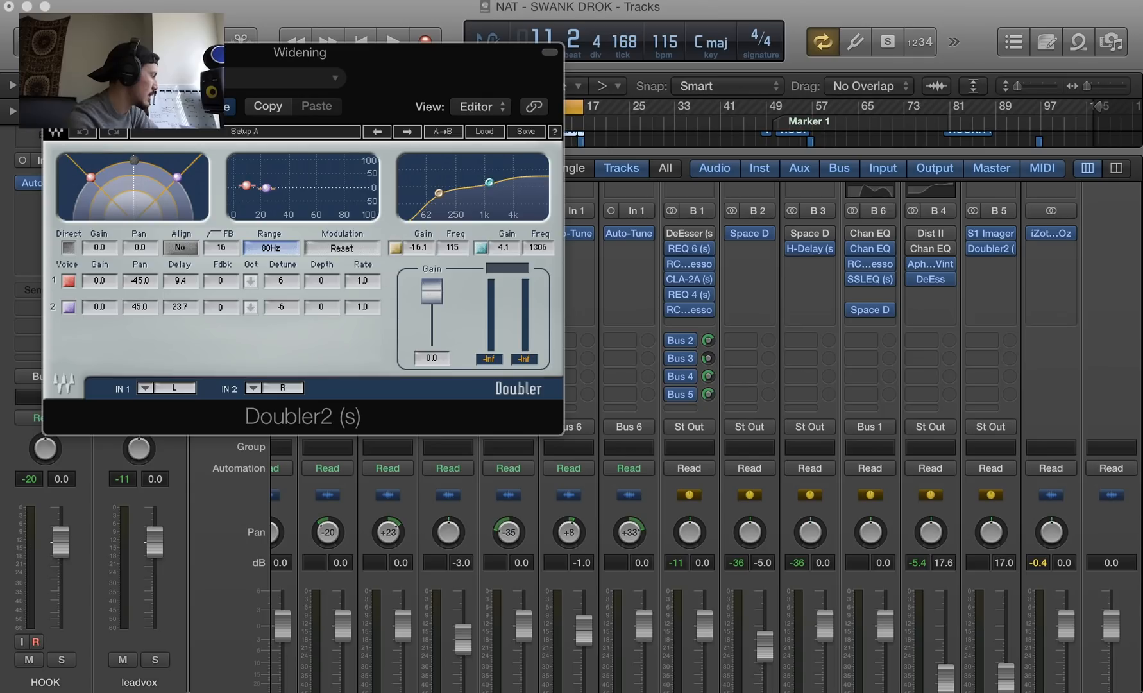
click(54, 52)
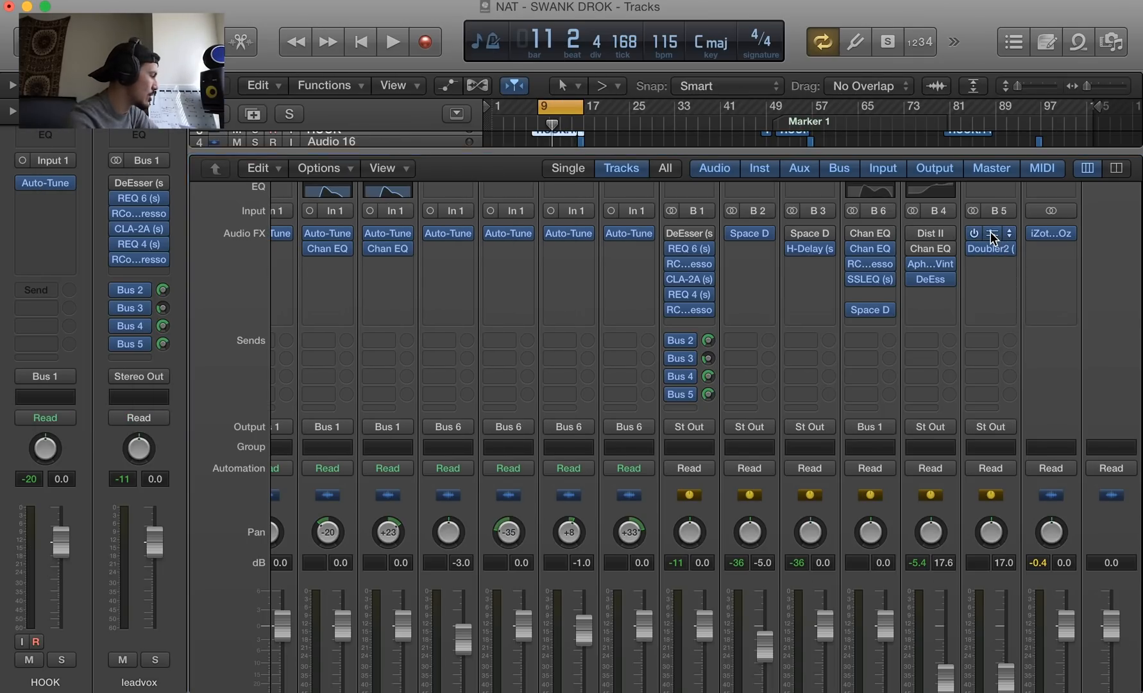
click(990, 232)
click(54, 52)
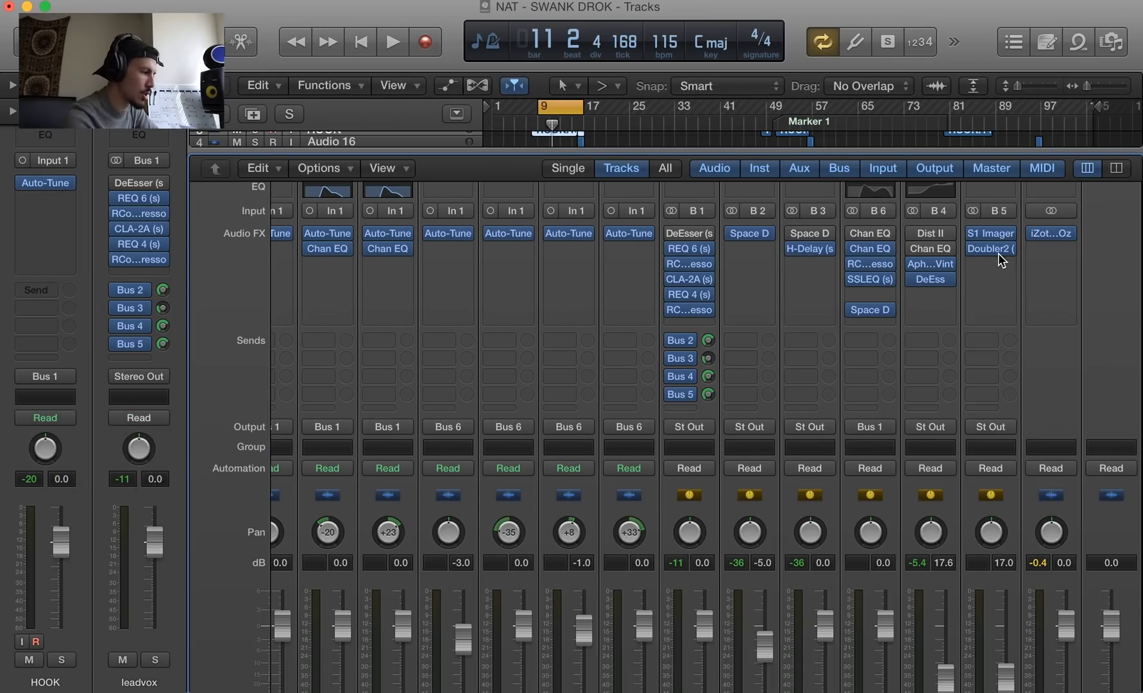
scroll(995, 273, down, 4)
scroll(995, 273, up, 4)
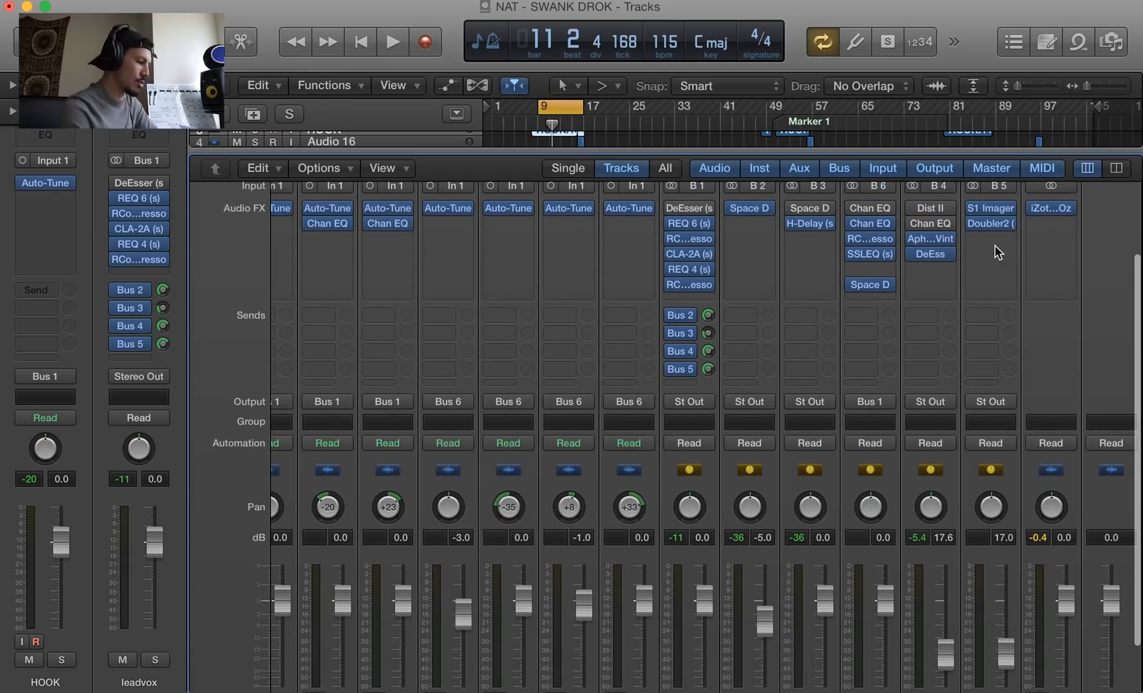
scroll(998, 223, down, 4)
scroll(997, 226, up, 3)
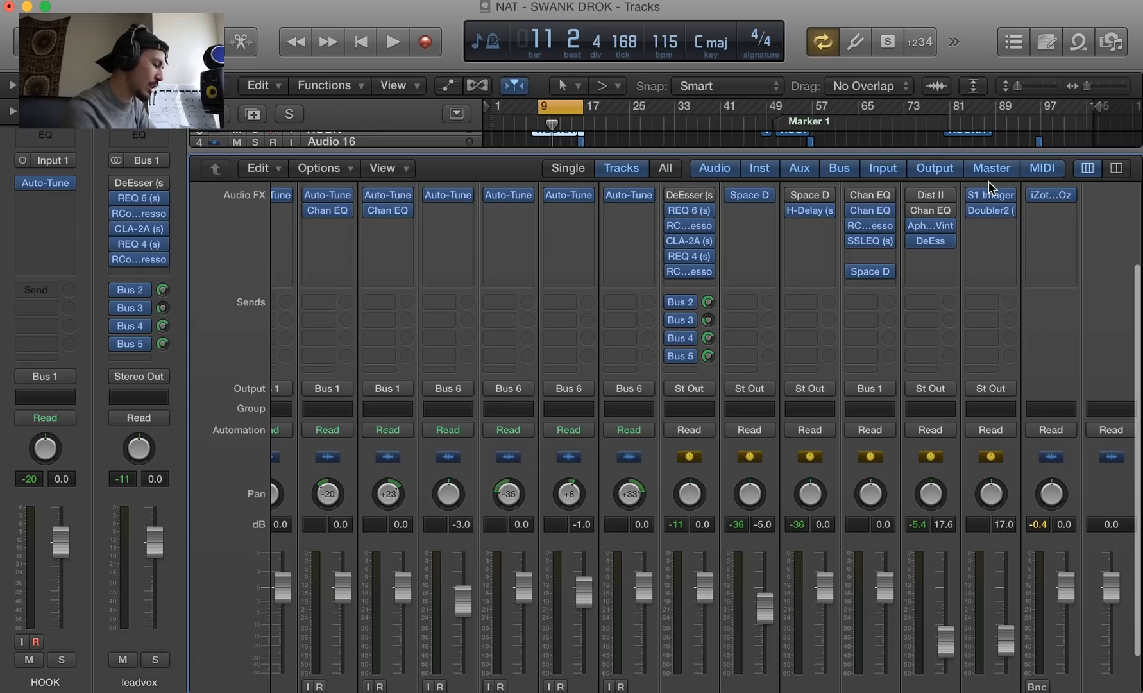
Play the loop with leadvox and Widening soloed, and raise the Widening channel's fader to -3.6 dB
scroll(993, 275, down, 3)
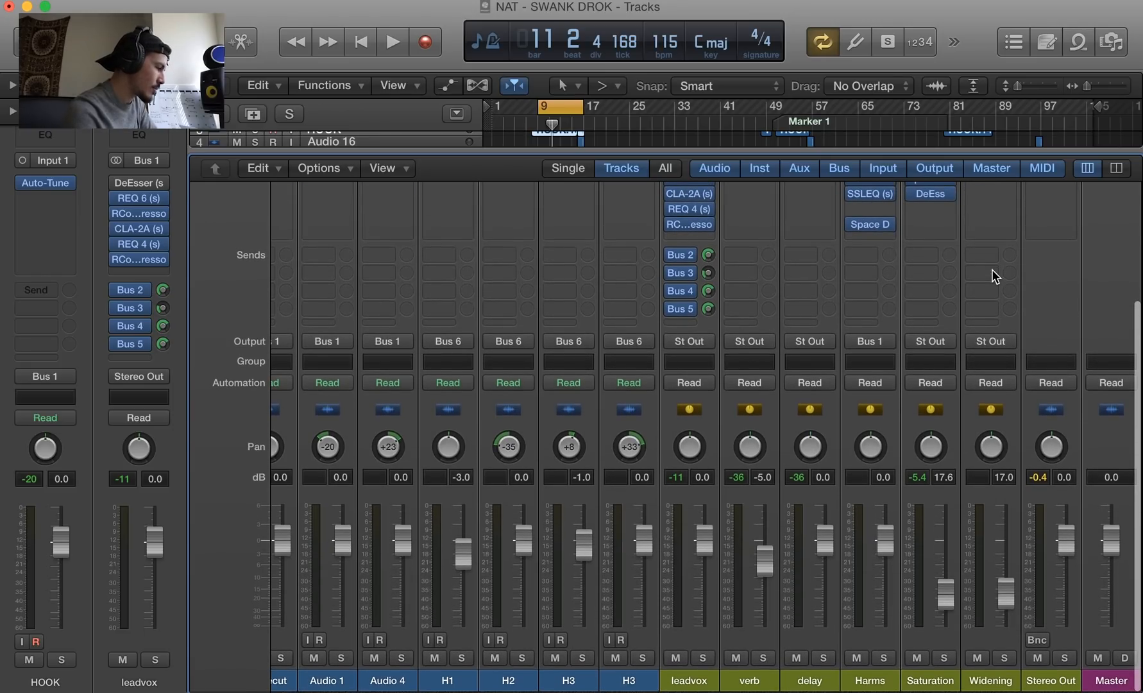
key(space)
click(703, 659)
click(1004, 659)
drag(1007, 634, 1007, 557)
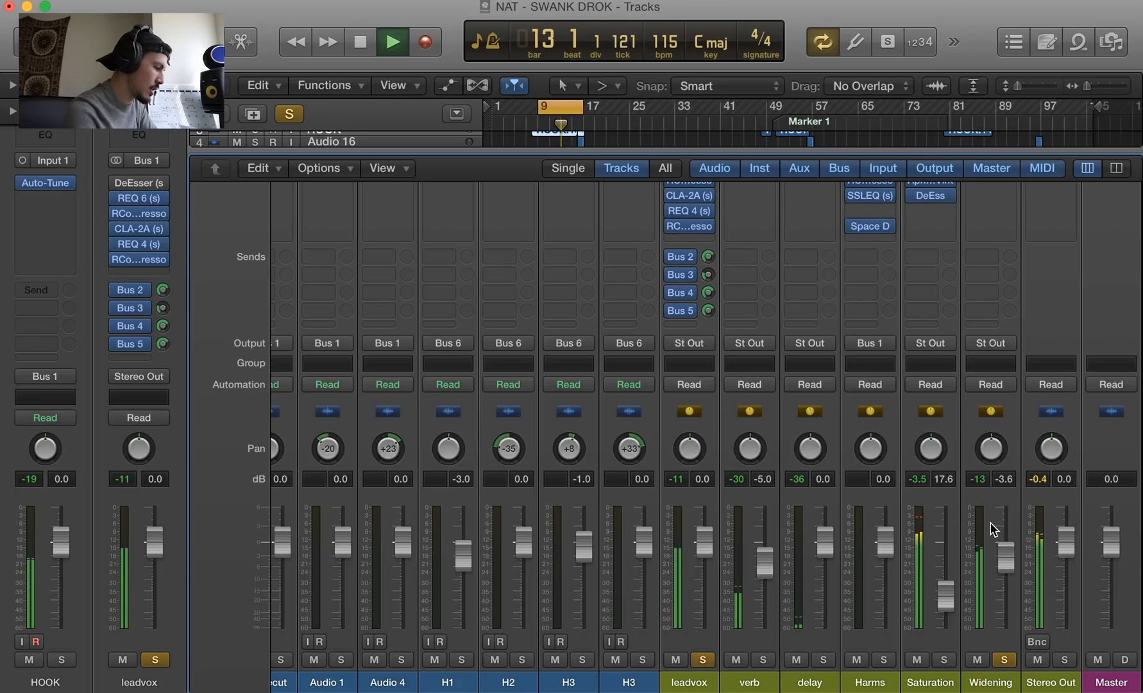
Stop playback, lower the Widening channel's fader to -21.0 dB, and resume the loop
key(space)
drag(1006, 557, 1006, 603)
key(space)
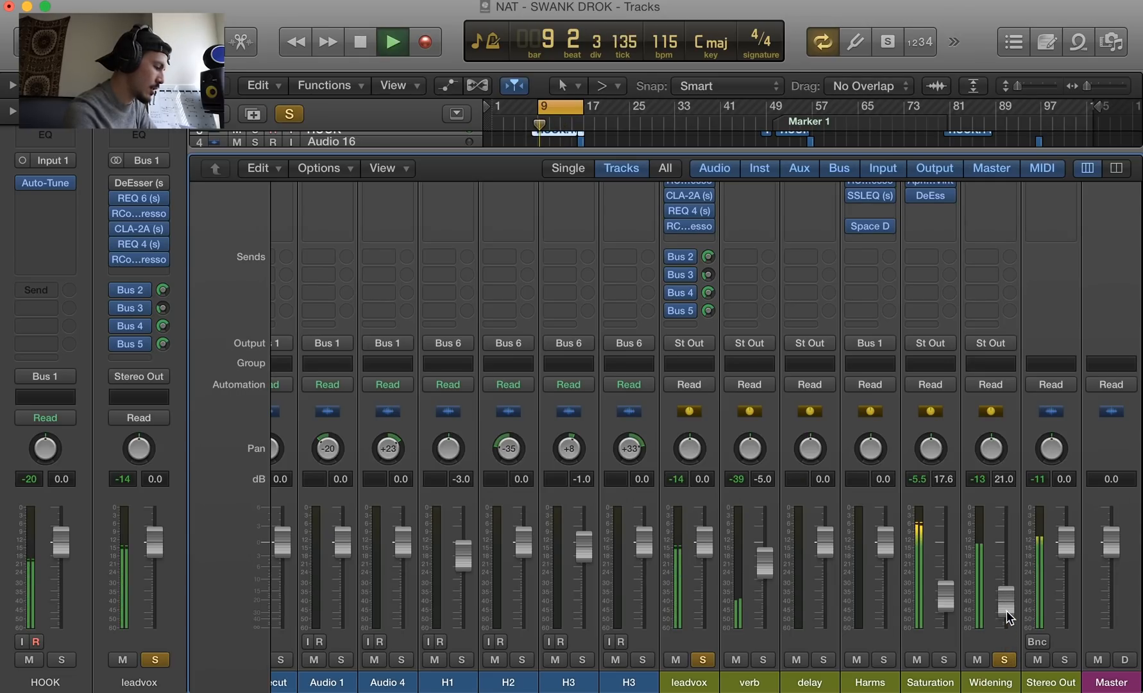
Unsolo the Widening channel, compare the lead vocal with Widening muted and unmuted, and stop playback
click(1000, 670)
click(1003, 662)
click(978, 659)
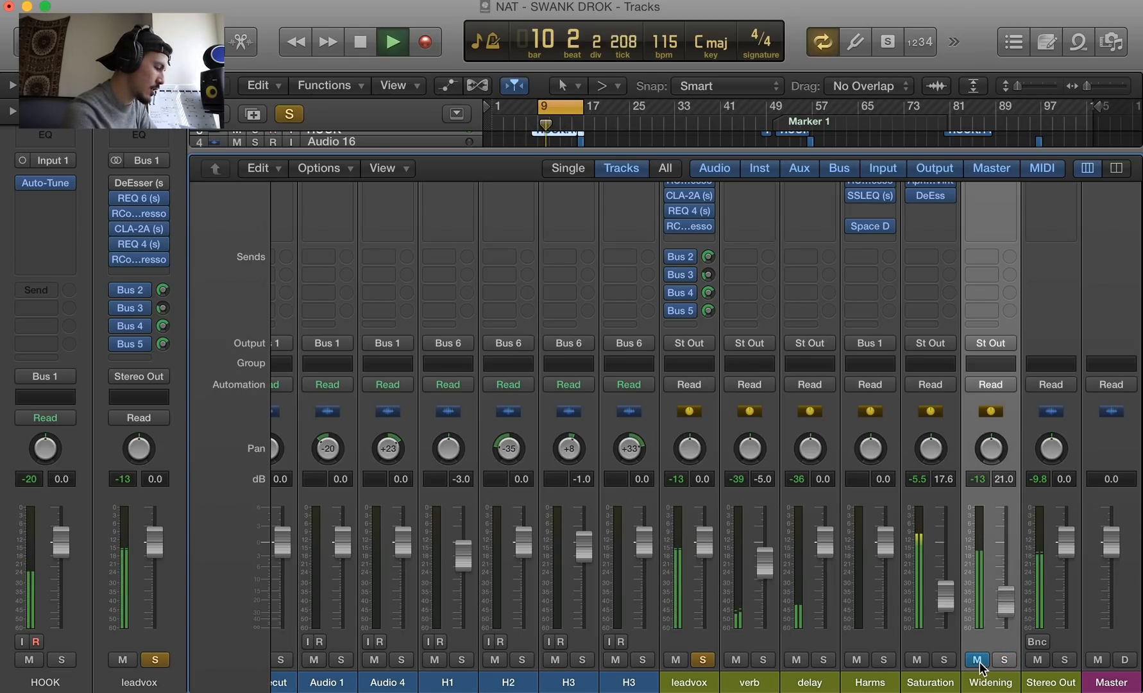
click(978, 660)
key(space)
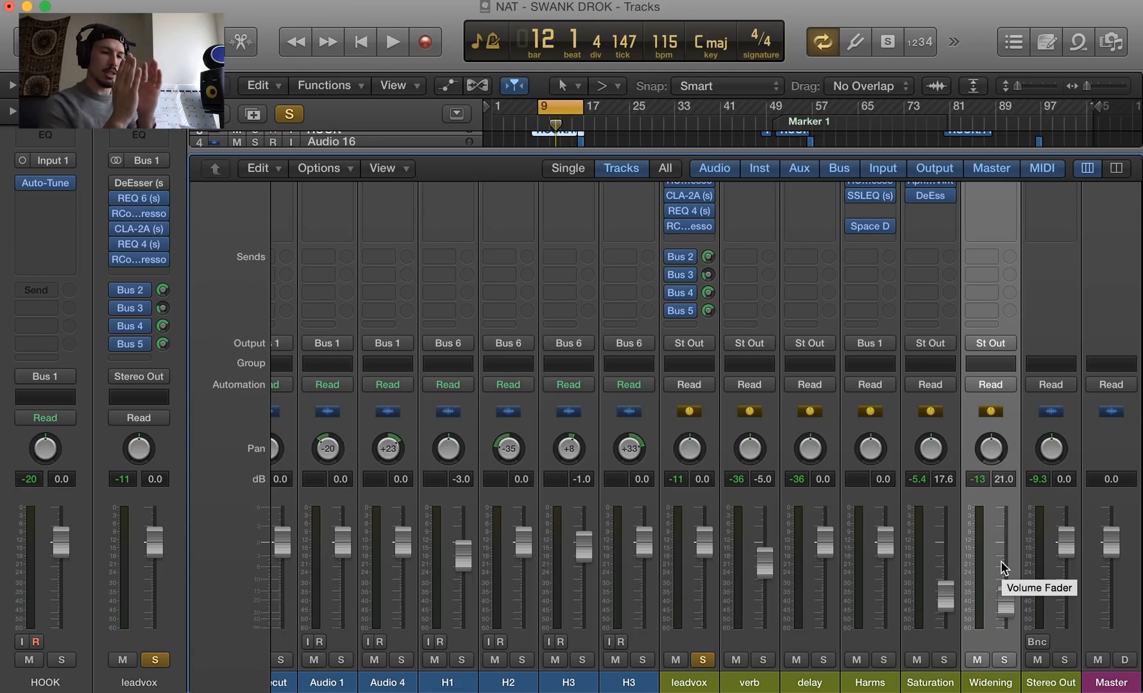
Clear the leadvox solo and play the full mix with all four sends active, stopping playback
click(703, 661)
key(space)
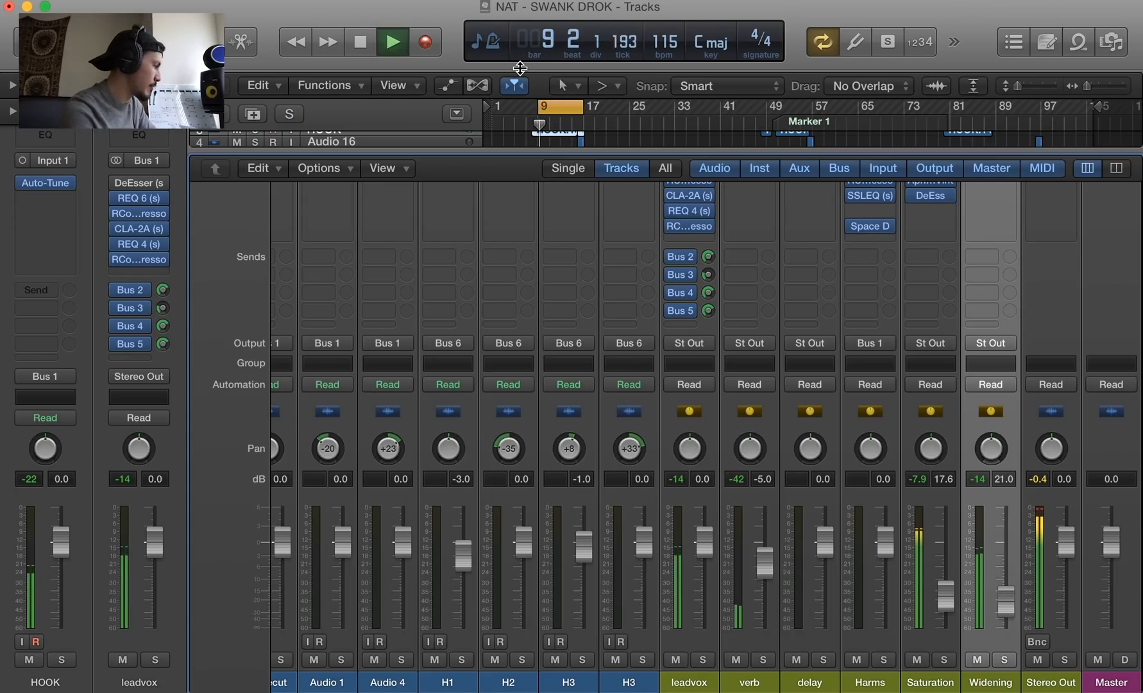
key(space)
Close the mixer to show the full track arrangement and turn off cycle looping
key(x)
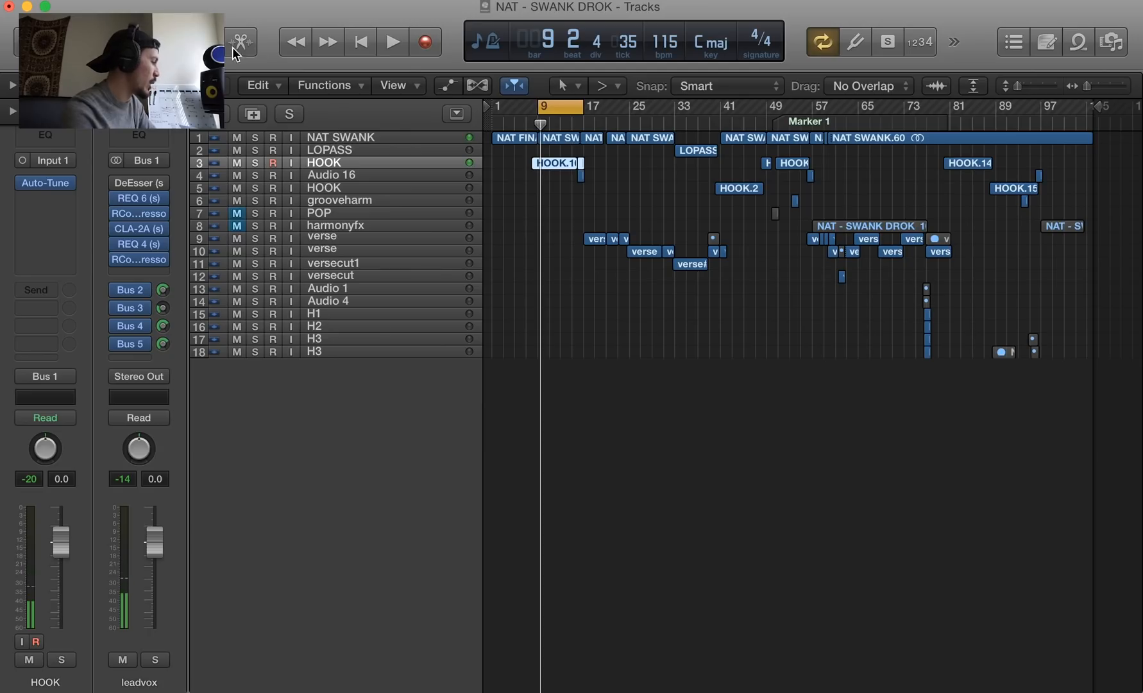
click(564, 106)
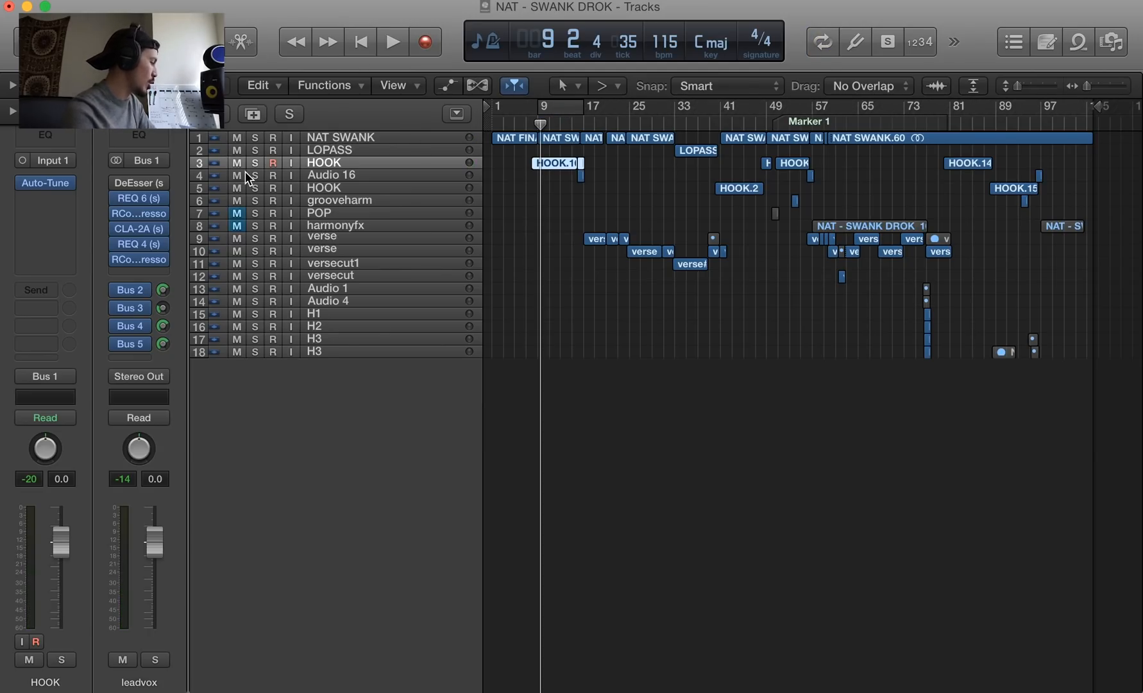
Review the leadvox inserts and sends, and examine the bus channels' effect chains in the mixer before closing it
mouse_move(145, 196)
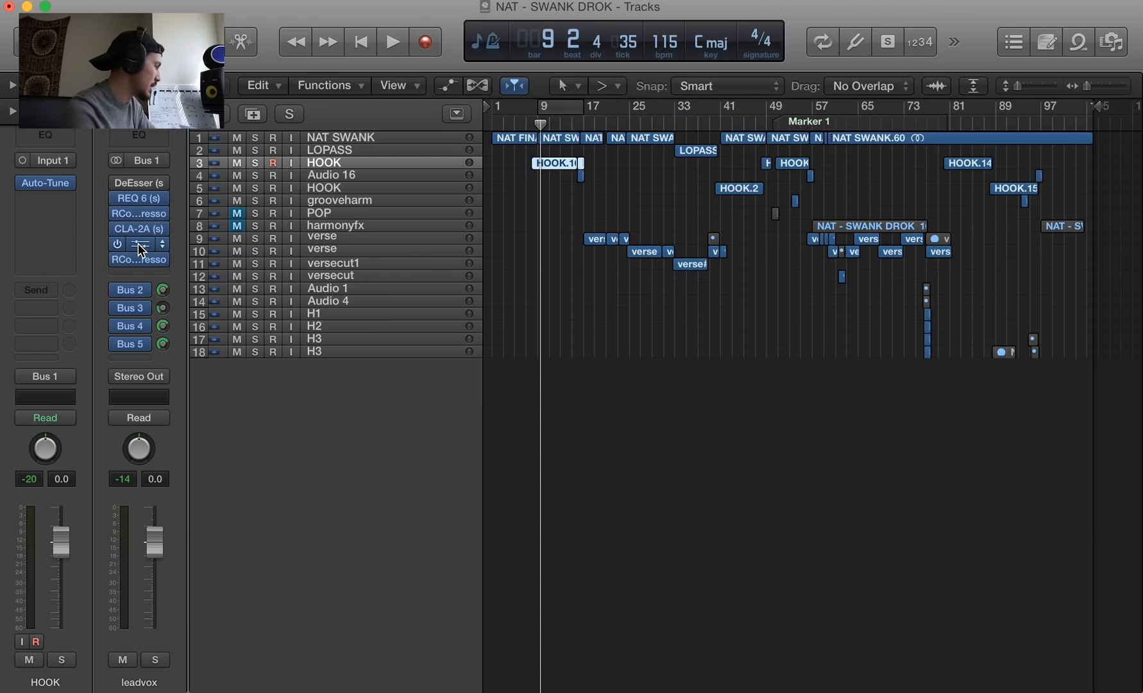
mouse_move(143, 295)
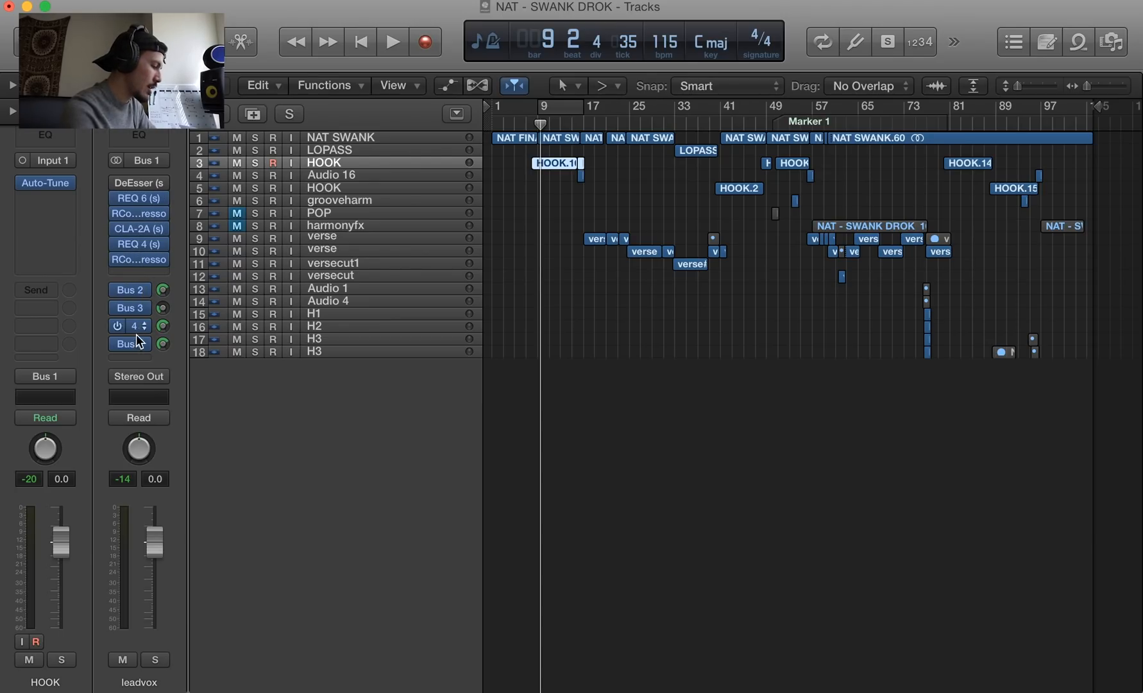
key(x)
scroll(710, 415, right, 3)
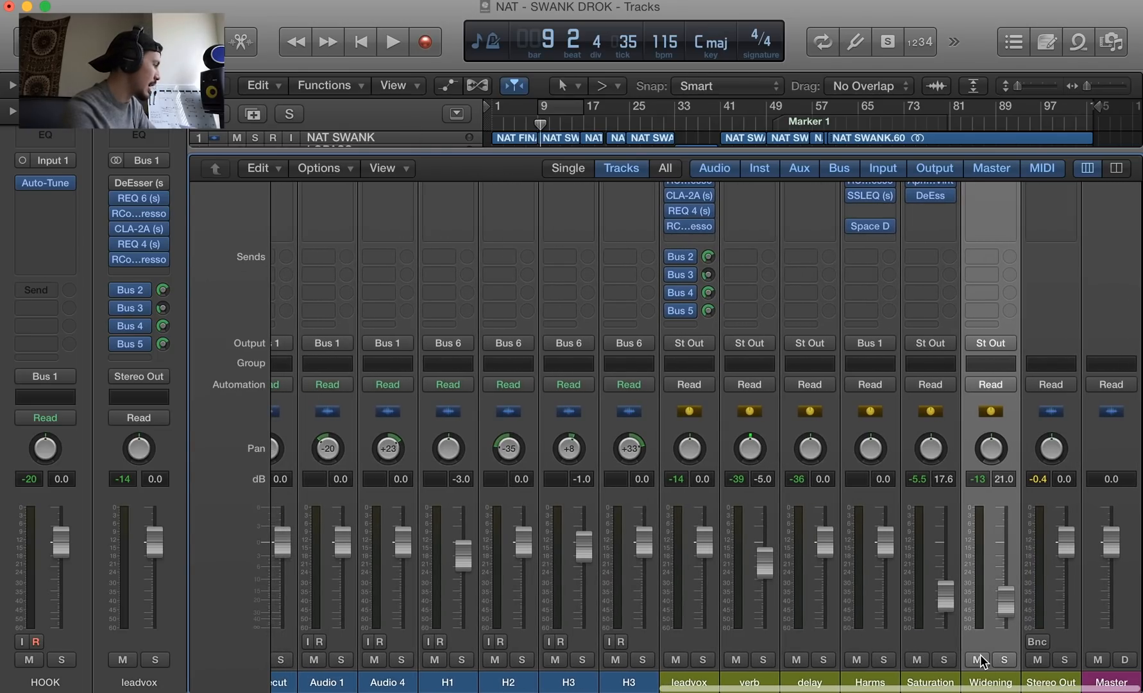
scroll(775, 668, up, 5)
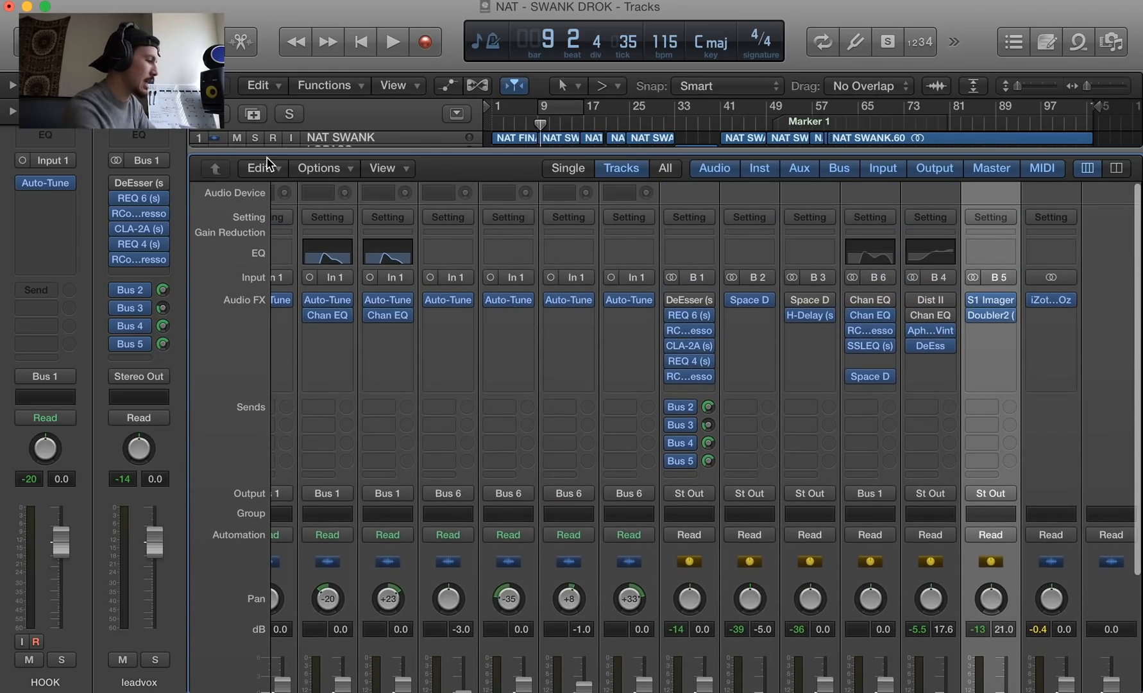
key(x)
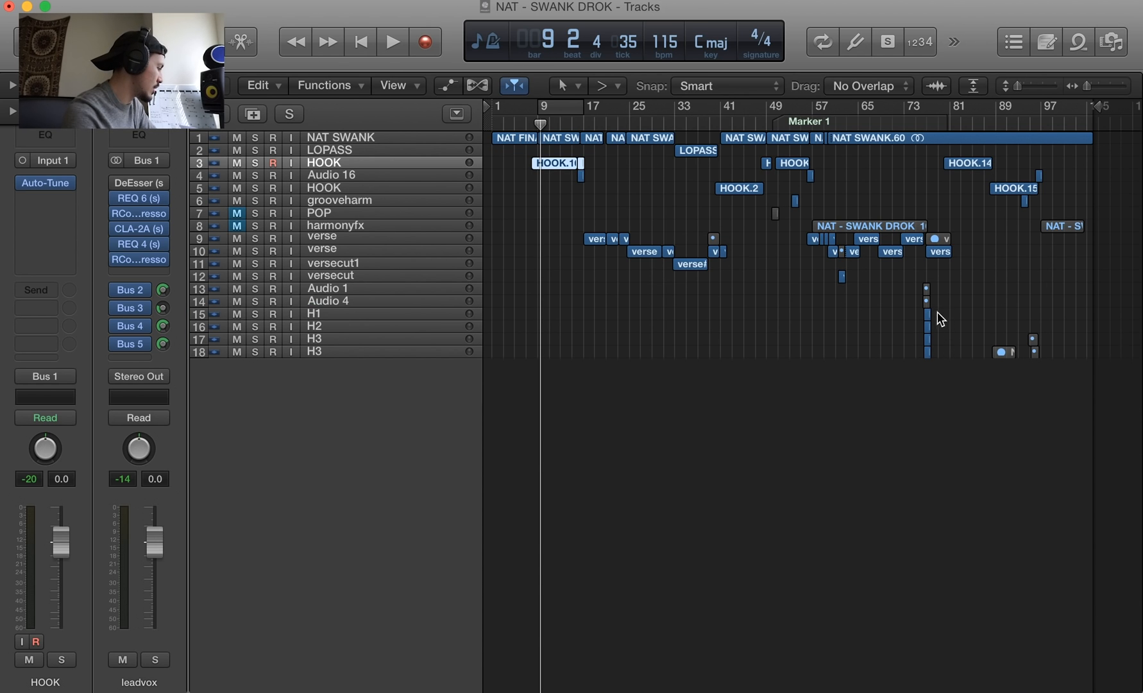
Inspect the channel strips of the H1 harmony track with its Harms bus and the NAT SWANK track with Stereo Out
click(389, 314)
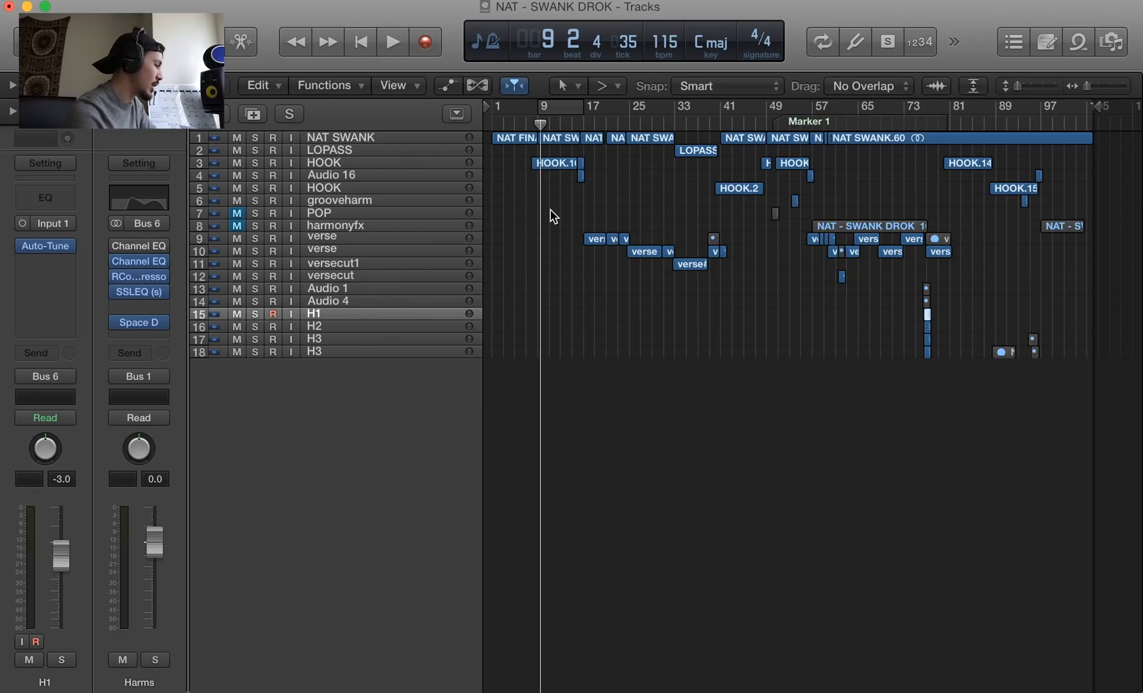
click(388, 139)
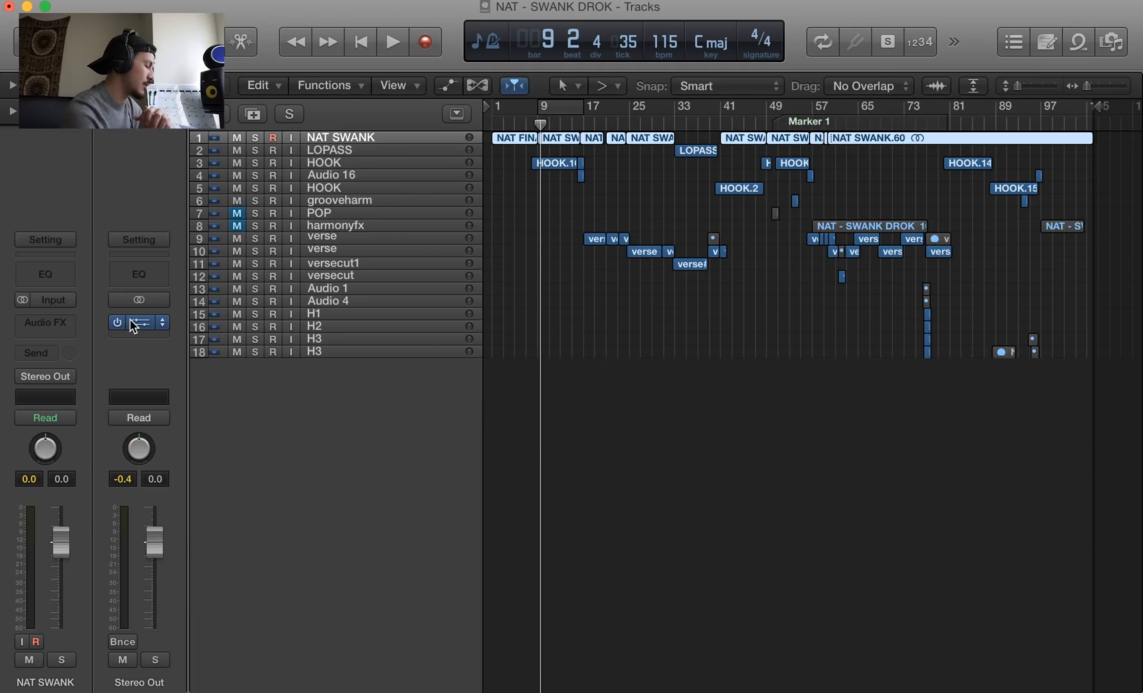
Play the song from bar 15 and select the first verse track to show its leadvox channel strip
click(574, 124)
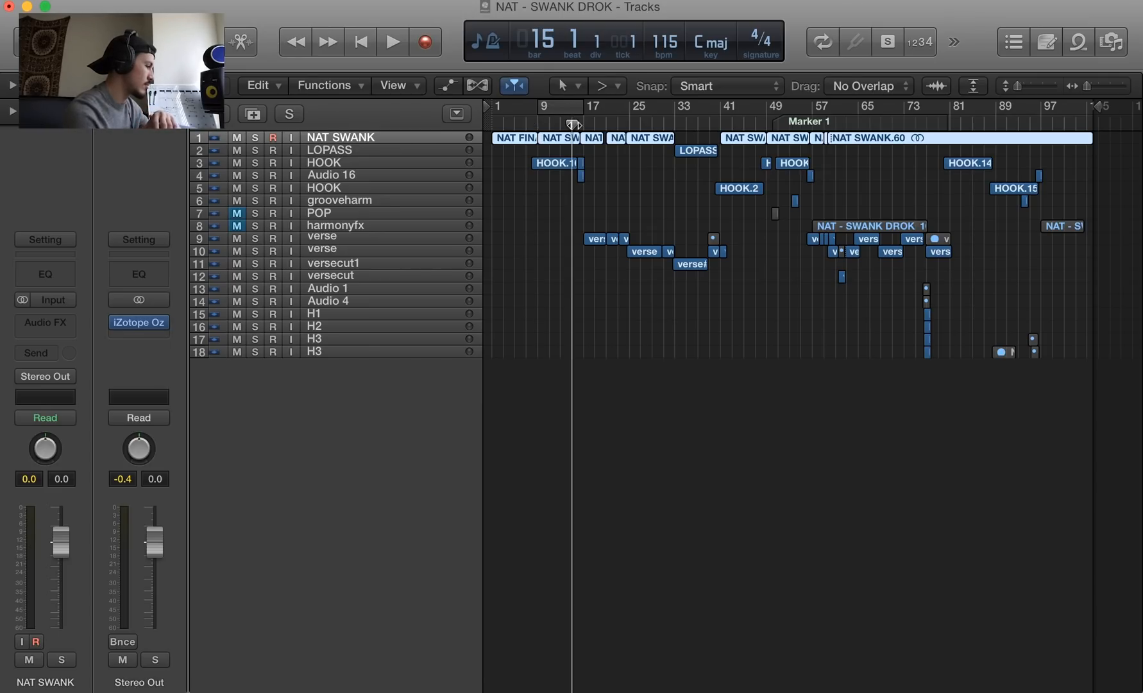
key(space)
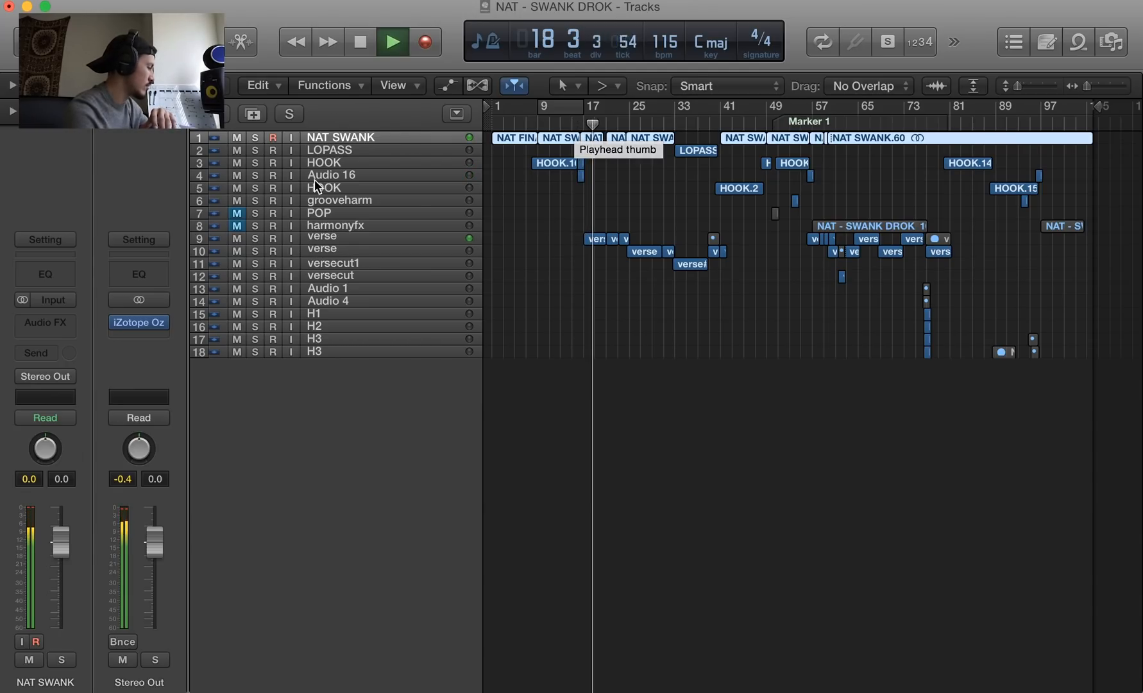
click(376, 238)
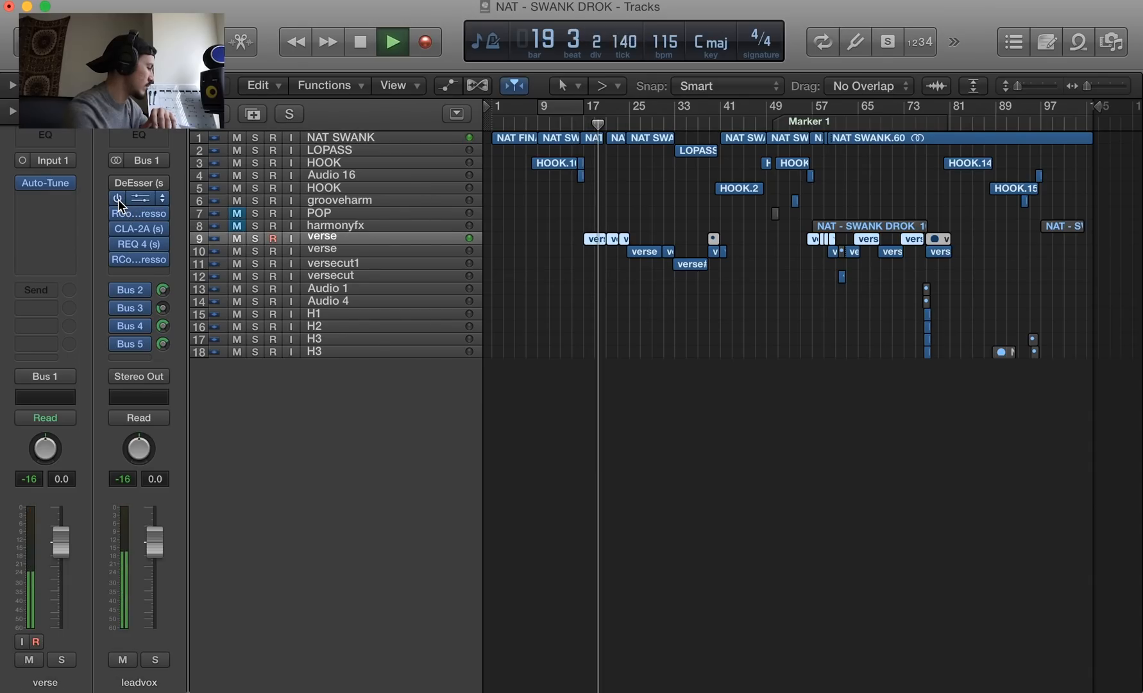
Bypass the leadvox EQ and compressor inserts and the Bus 2 to Bus 5 sends while the verse plays
click(118, 230)
click(118, 244)
click(118, 260)
click(118, 287)
click(118, 306)
click(118, 325)
click(118, 343)
Re-enable the leadvox EQ and compressor inserts and all four bus sends for comparison, and stop playback
click(119, 198)
click(118, 213)
click(118, 229)
click(118, 245)
click(118, 259)
click(118, 290)
click(118, 308)
click(118, 326)
click(118, 343)
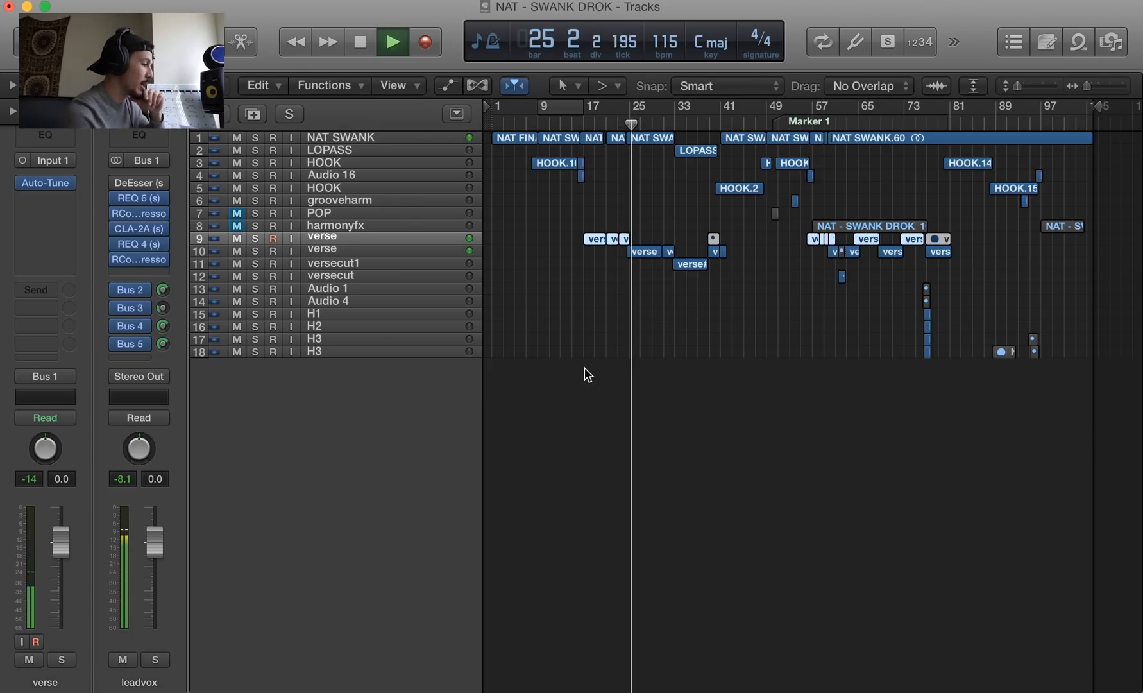
key(space)
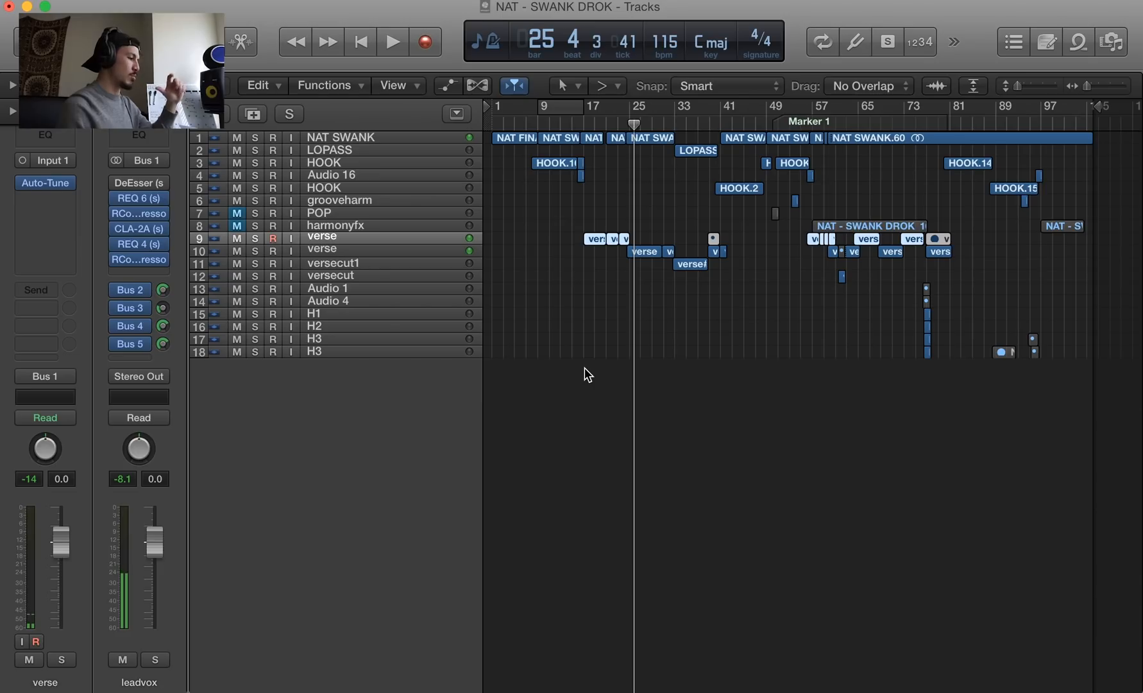